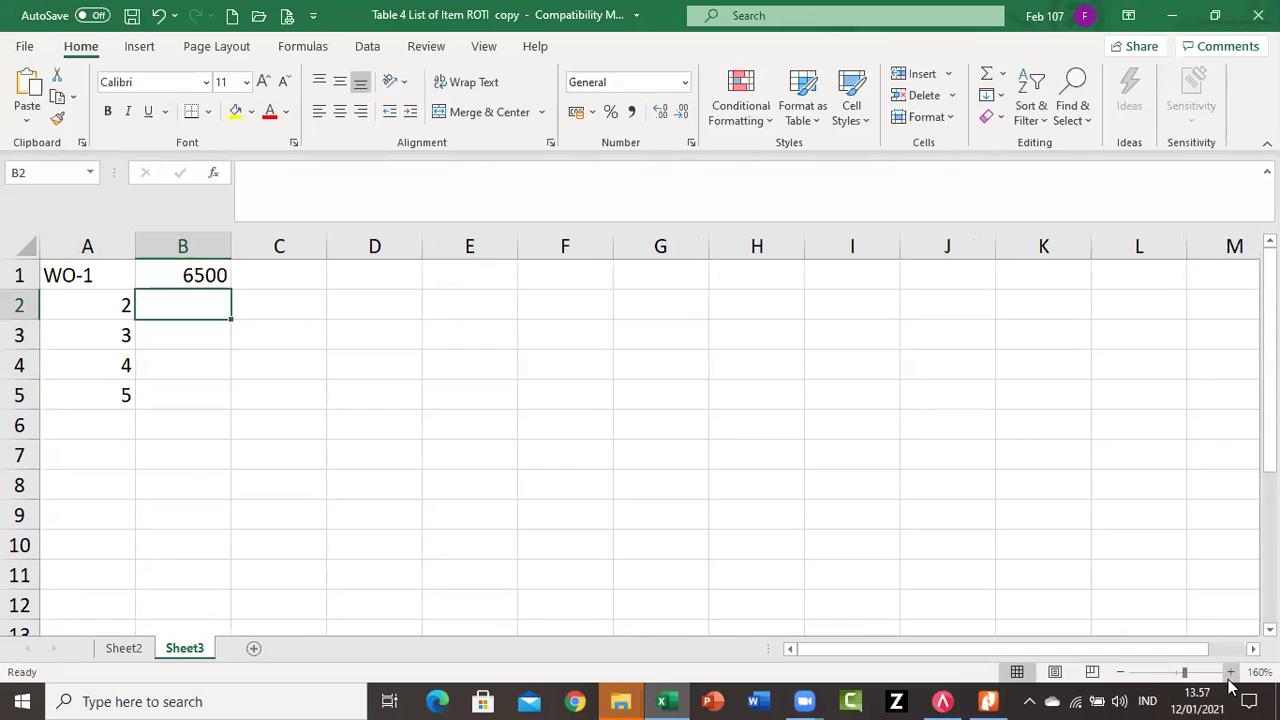
Enter 6500 in cells B2, B3 and B4, and 1625 in B5.
{"action": "key", "text": "Return"}
{"action": "type", "text": "6500"}
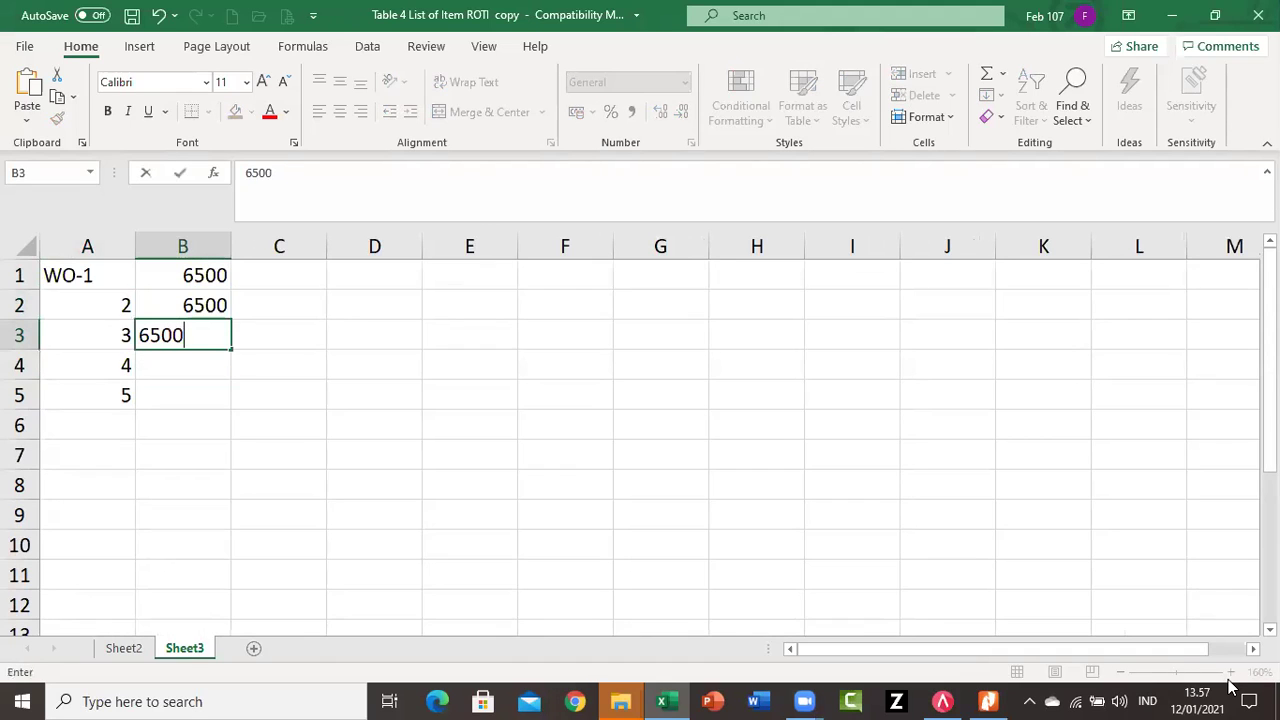
{"action": "key", "text": "Return"}
{"action": "type", "text": "6500"}
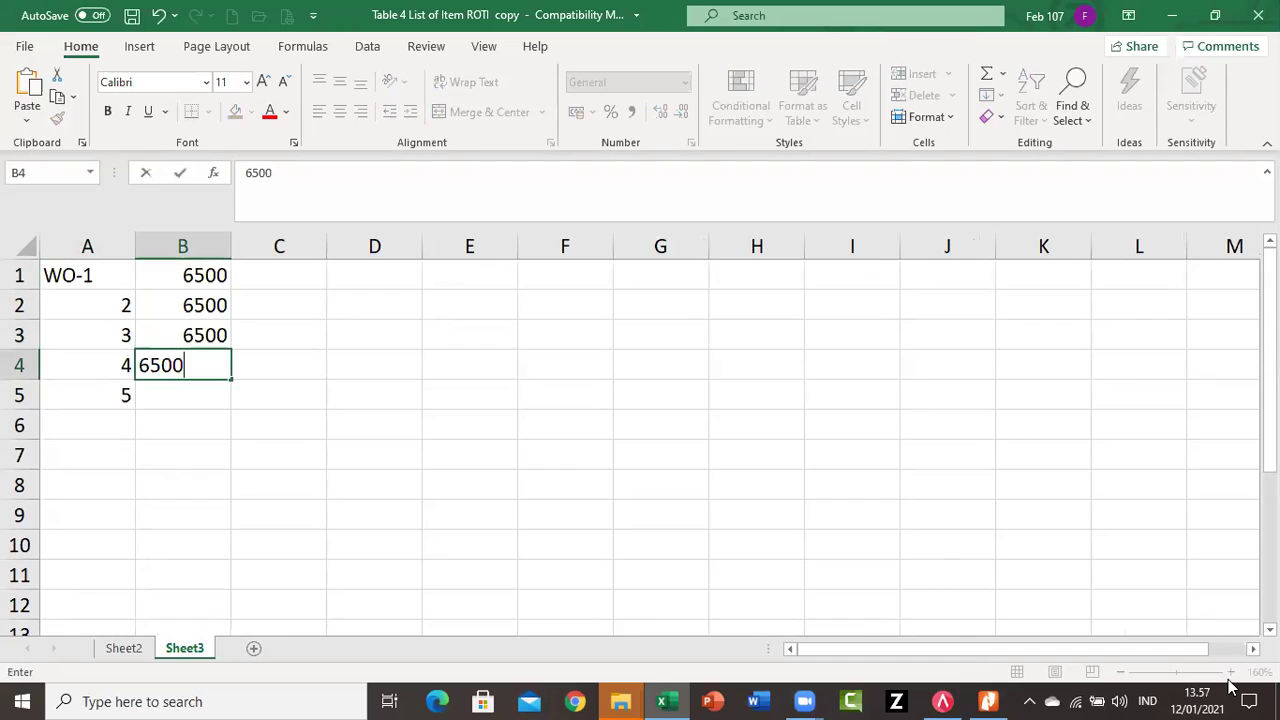
{"action": "key", "text": "Return"}
{"action": "type", "text": "1625"}
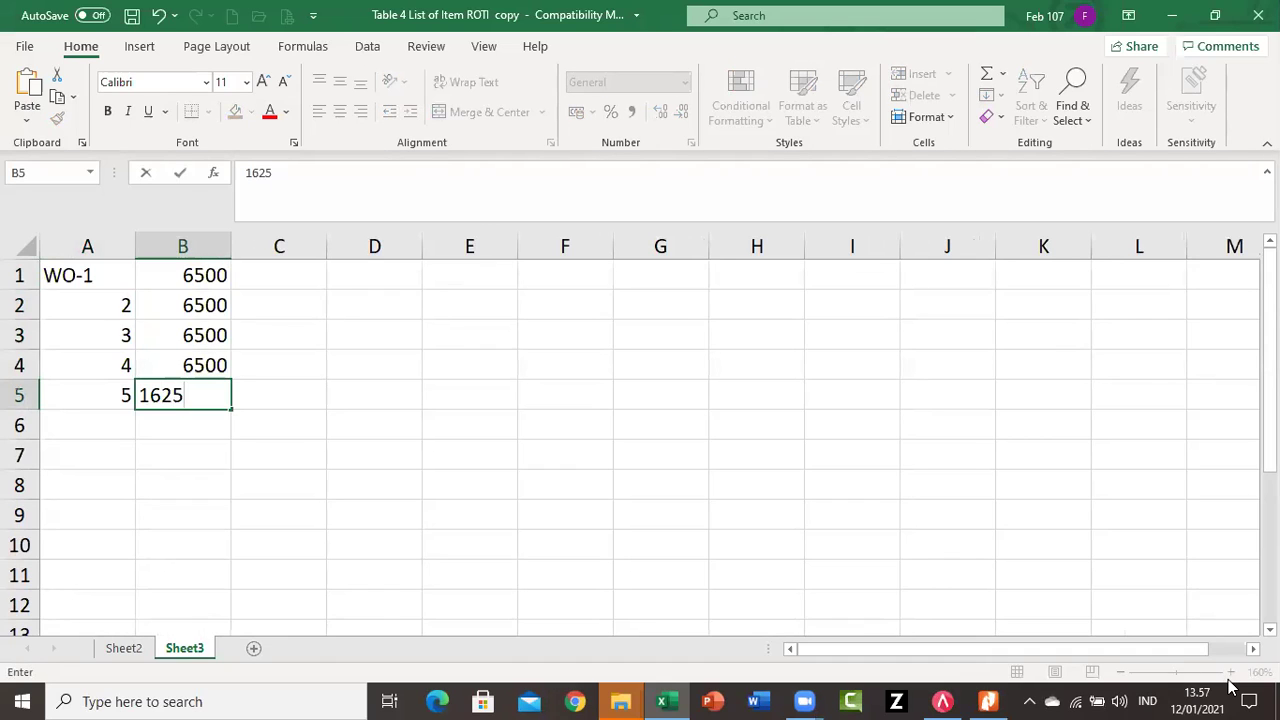
{"action": "key", "text": "Return"}
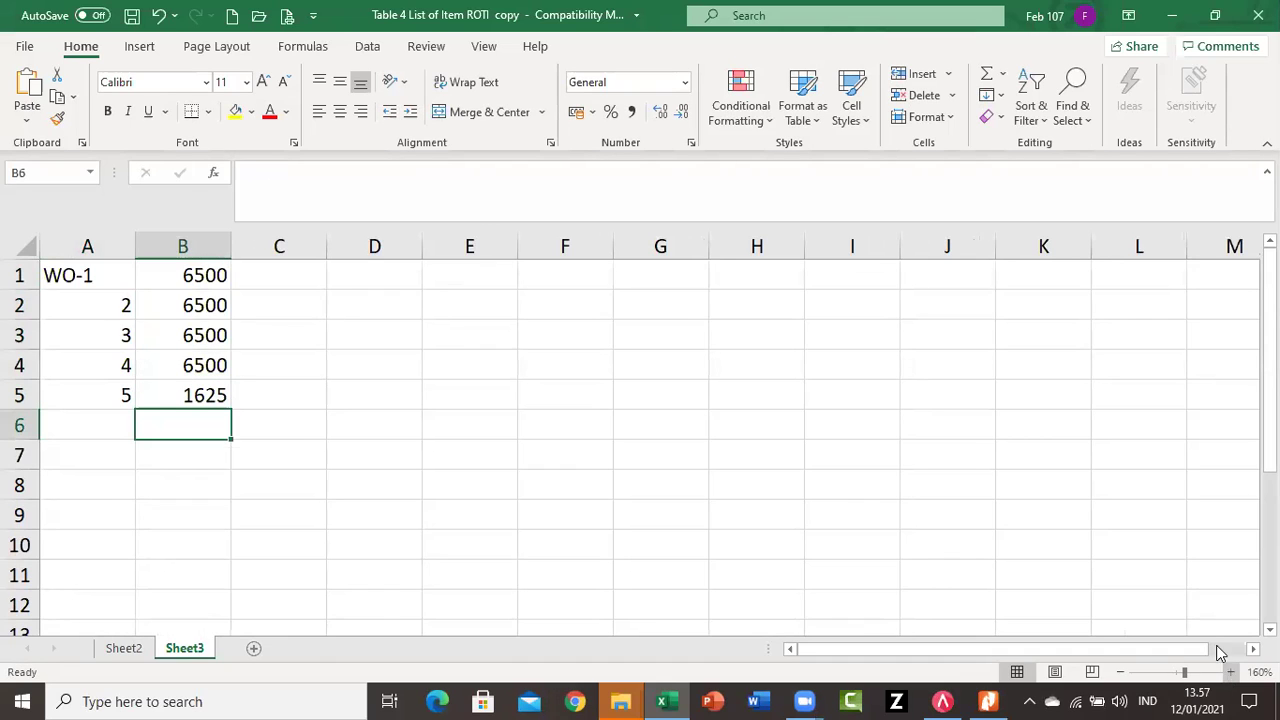
Sum B1:B5 in cell B6 and apply the comma thousands format to column B.
{"action": "left_click", "coordinate": [985, 77]}
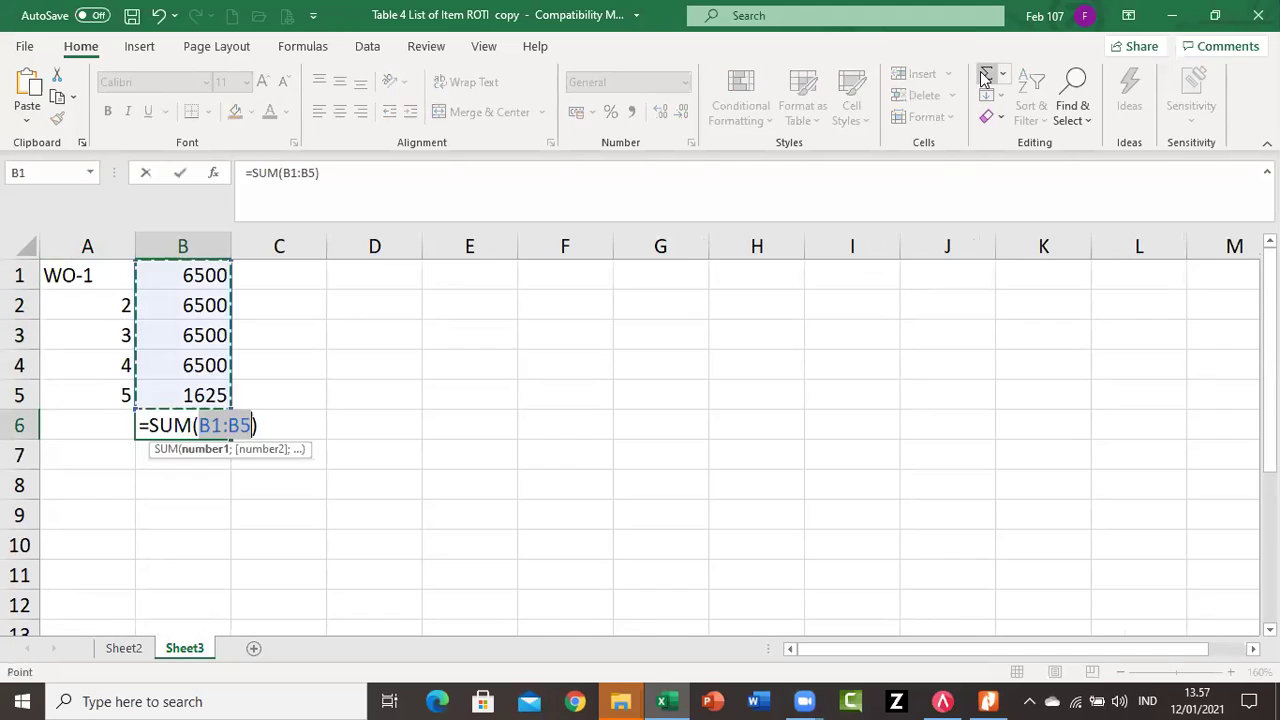
{"action": "key", "text": "Return"}
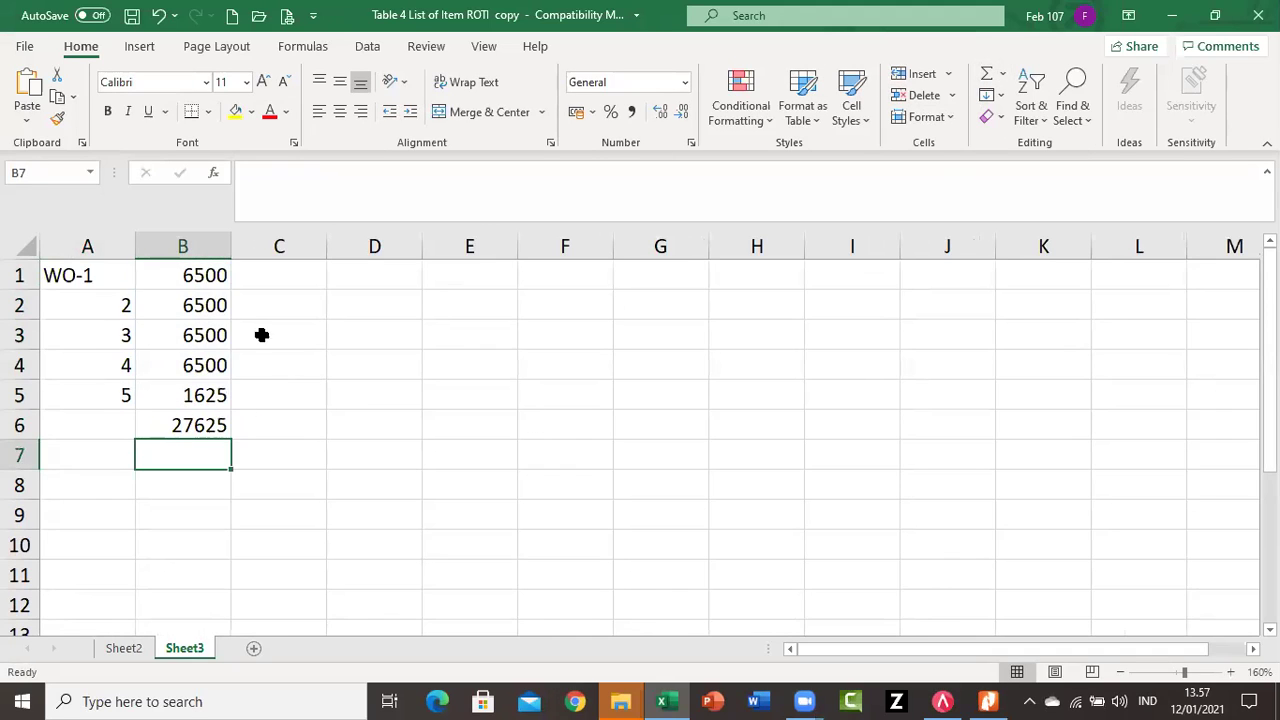
{"action": "left_click", "coordinate": [213, 244]}
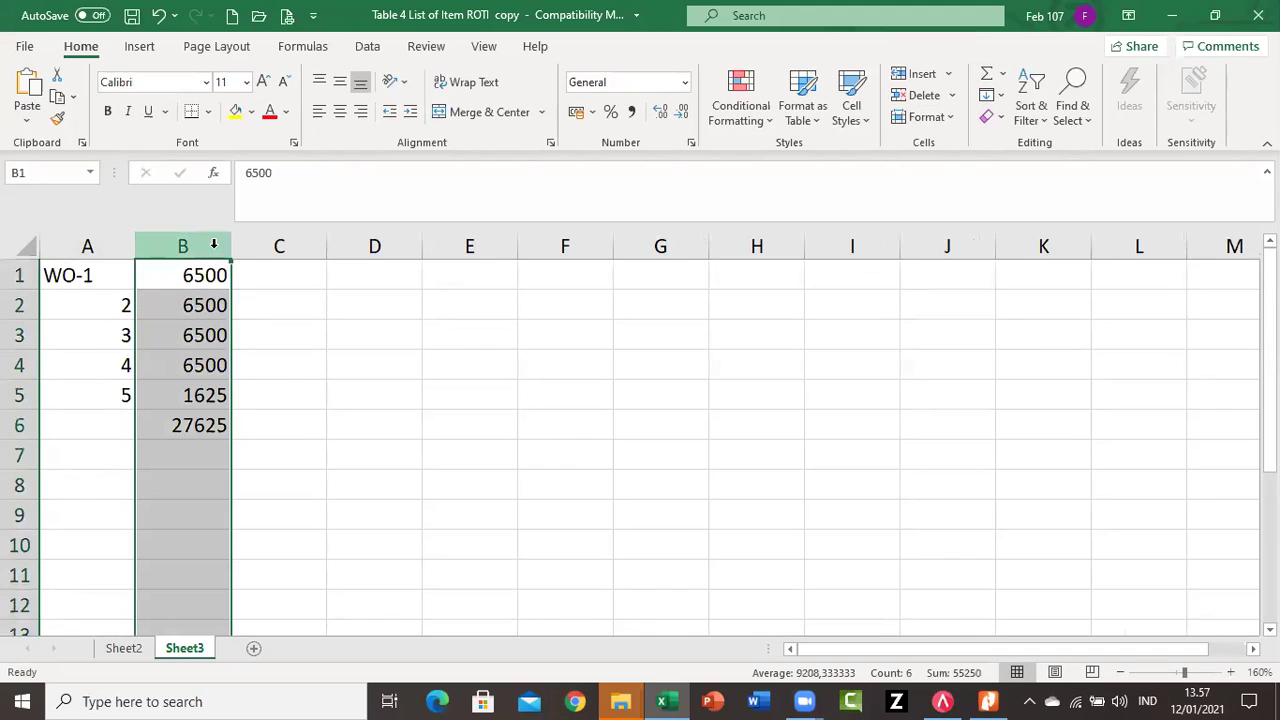
{"action": "left_click", "coordinate": [631, 111]}
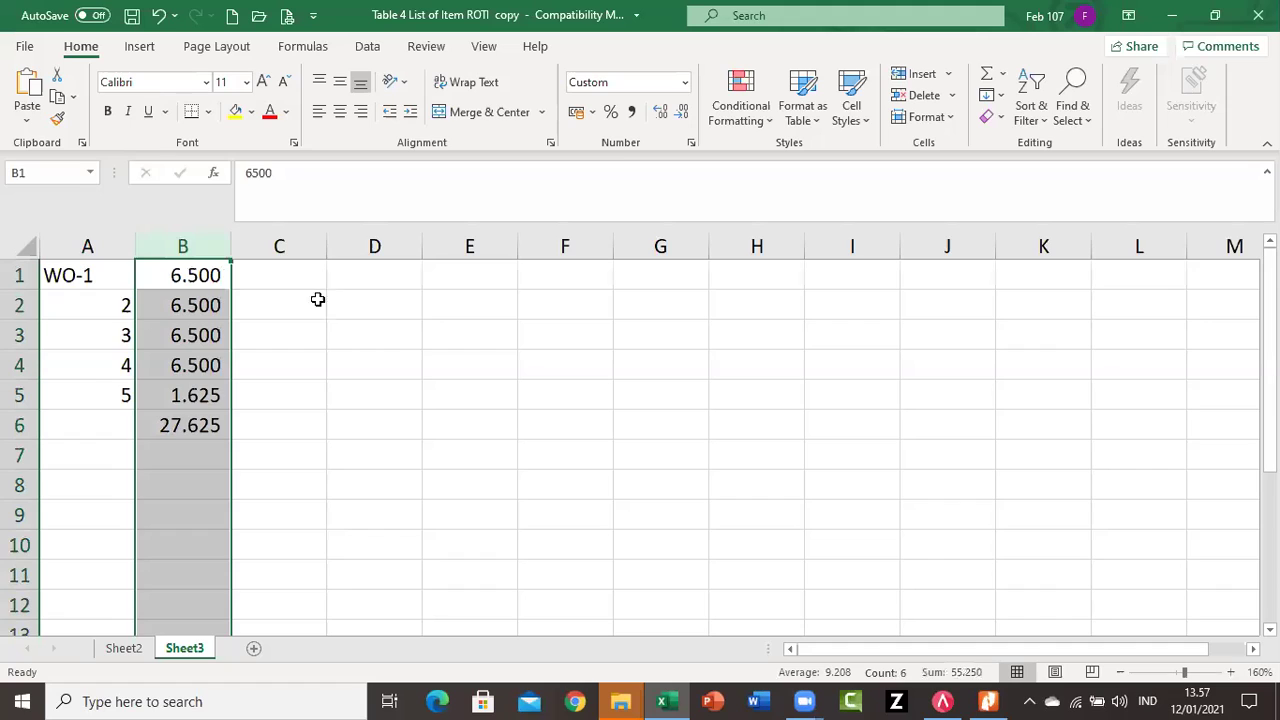
{"action": "left_click", "coordinate": [310, 366]}
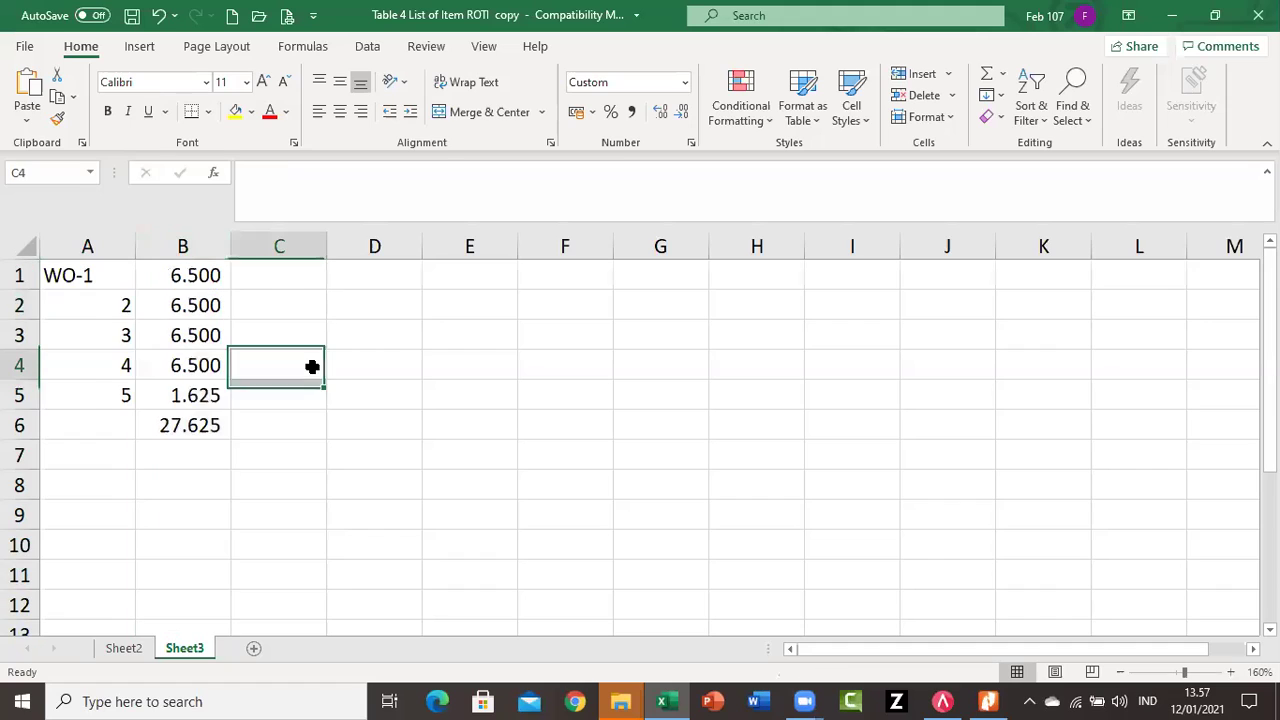
Enter the labels BOP S in C1 and BTKL in D1.
{"action": "left_click", "coordinate": [299, 428]}
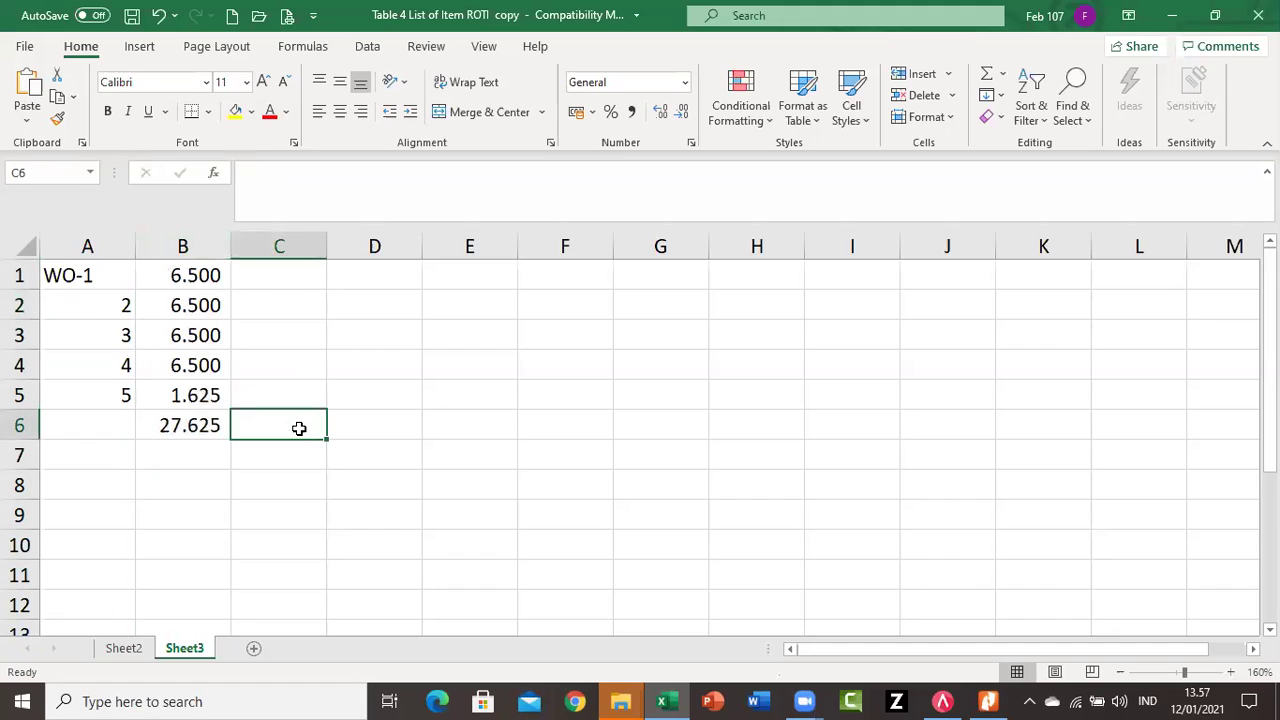
{"action": "left_click", "coordinate": [288, 270]}
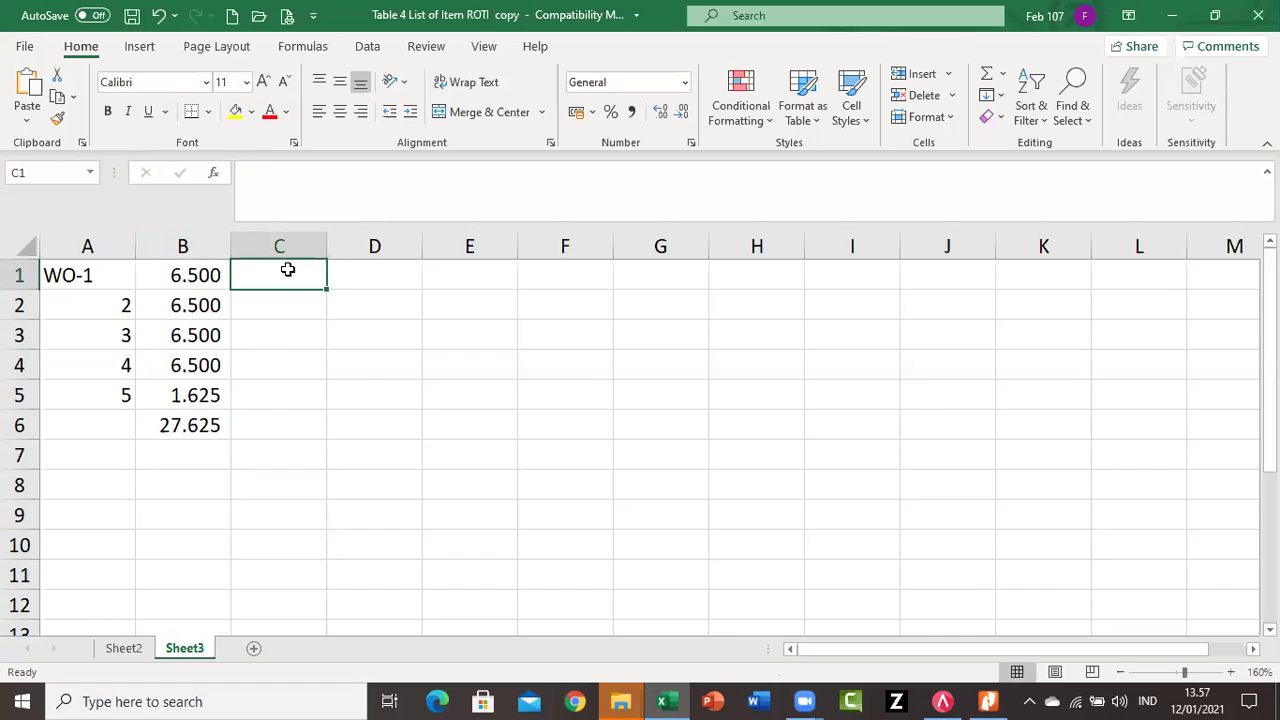
{"action": "type", "text": "BOP S"}
{"action": "key", "text": "Tab"}
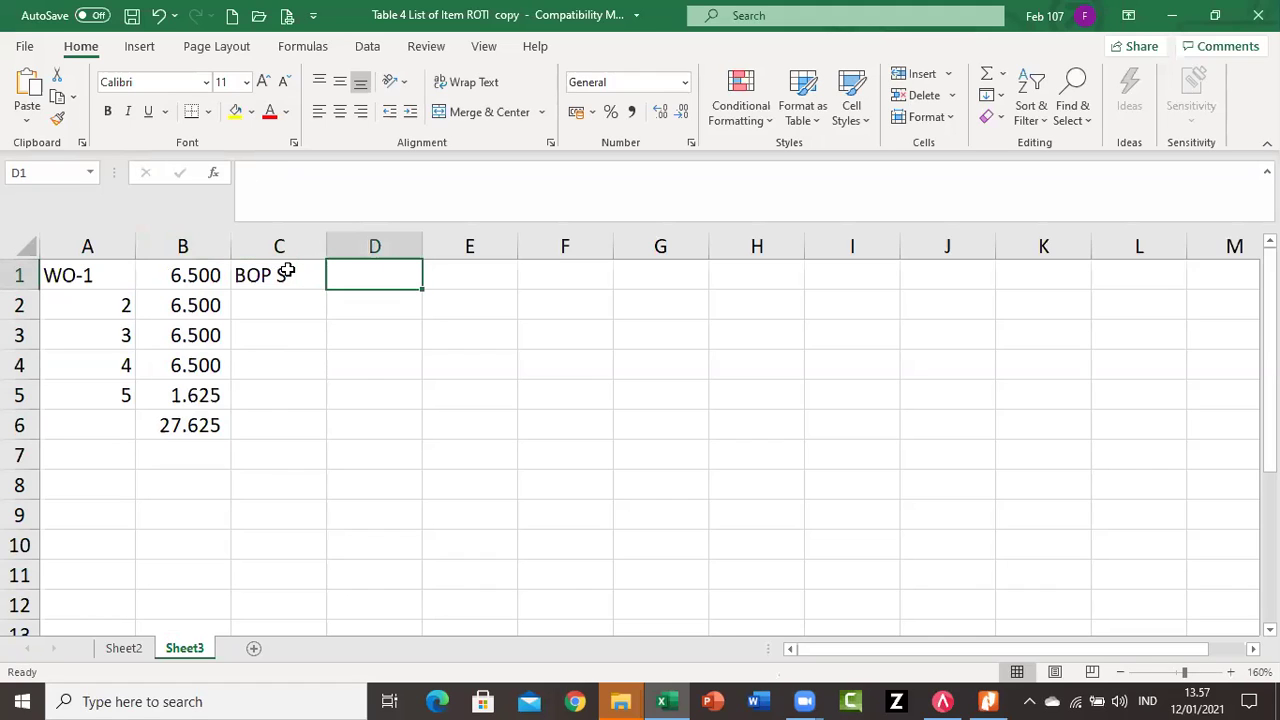
{"action": "type", "text": "BTKL"}
{"action": "key", "text": "Return"}
Enter the cost totals 1375000 in C6 and 1400000 in D6, beside the quantity total.
{"action": "key", "text": "Down"}
{"action": "key", "text": "Down"}
{"action": "key", "text": "Down"}
{"action": "key", "text": "Down"}
{"action": "key", "text": "Left"}
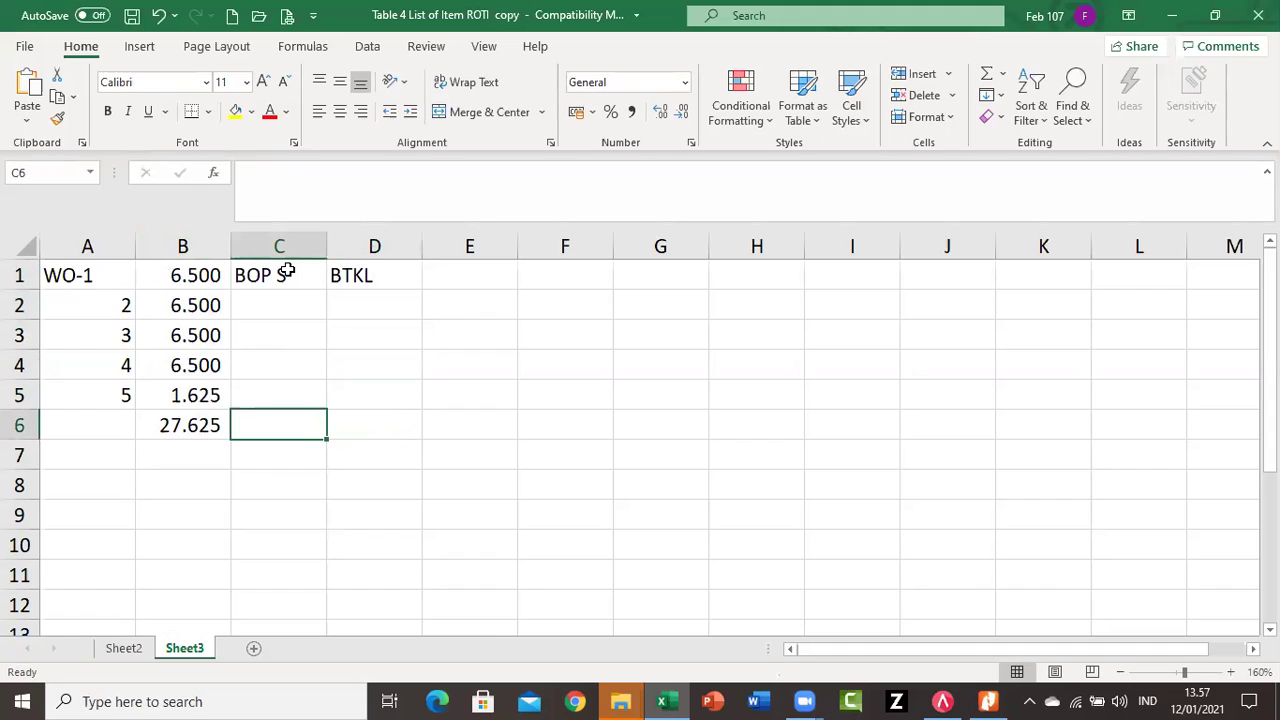
{"action": "type", "text": "175"}
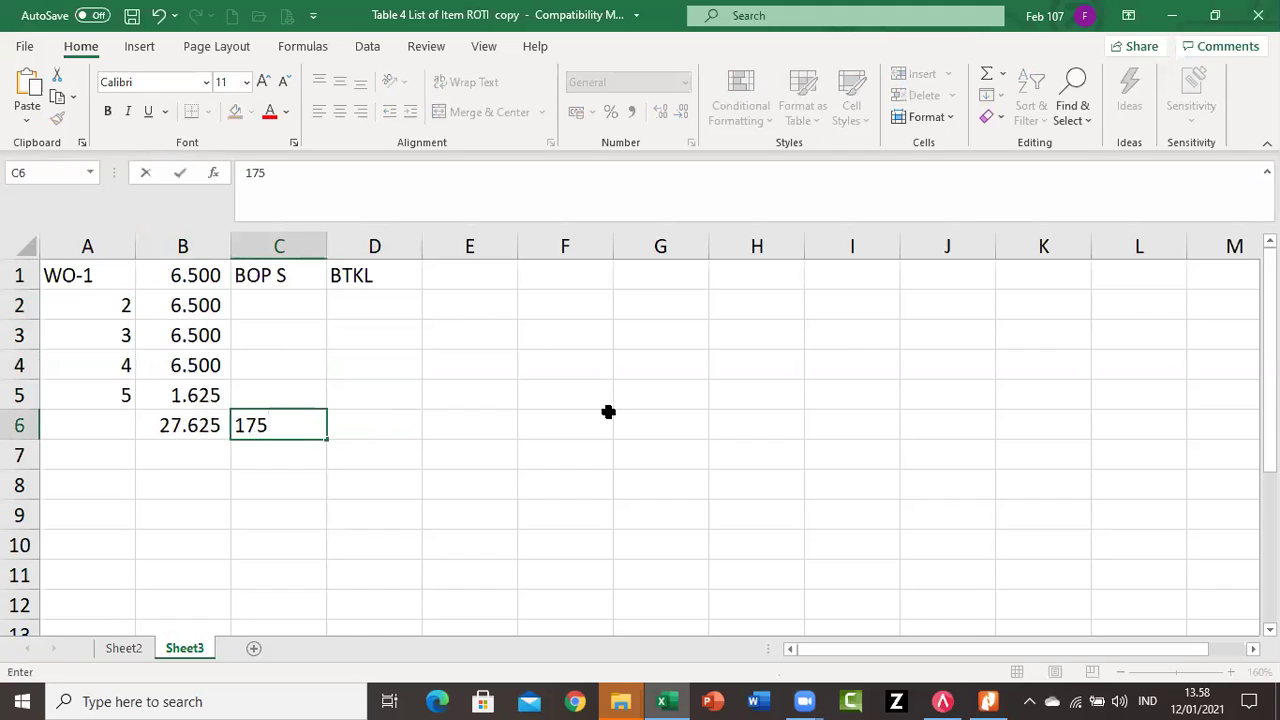
{"action": "key", "text": "BackSpace"}
{"action": "key", "text": "BackSpace"}
{"action": "type", "text": "375000"}
{"action": "key", "text": "Tab"}
{"action": "type", "text": "1400000"}
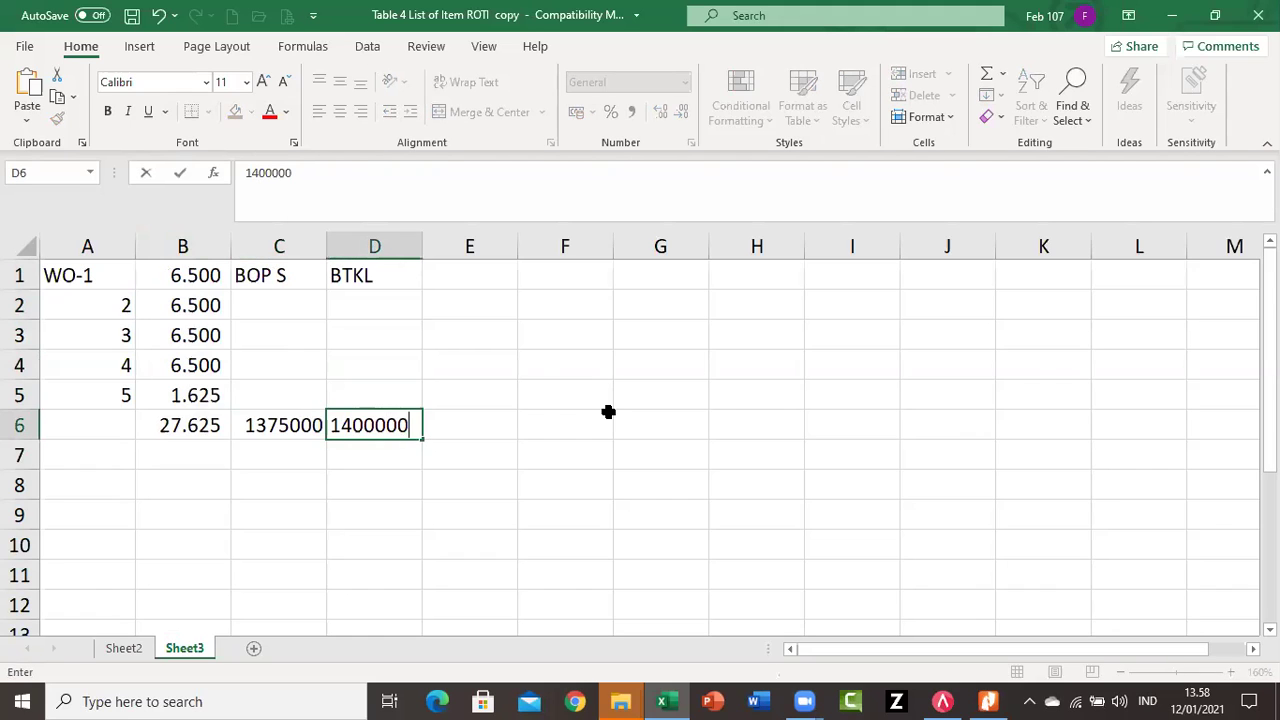
{"action": "key", "text": "Return"}
Apply the comma thousands format to the cost totals in C6:D6.
{"action": "key", "text": "Up"}
{"action": "key", "text": "Left"}
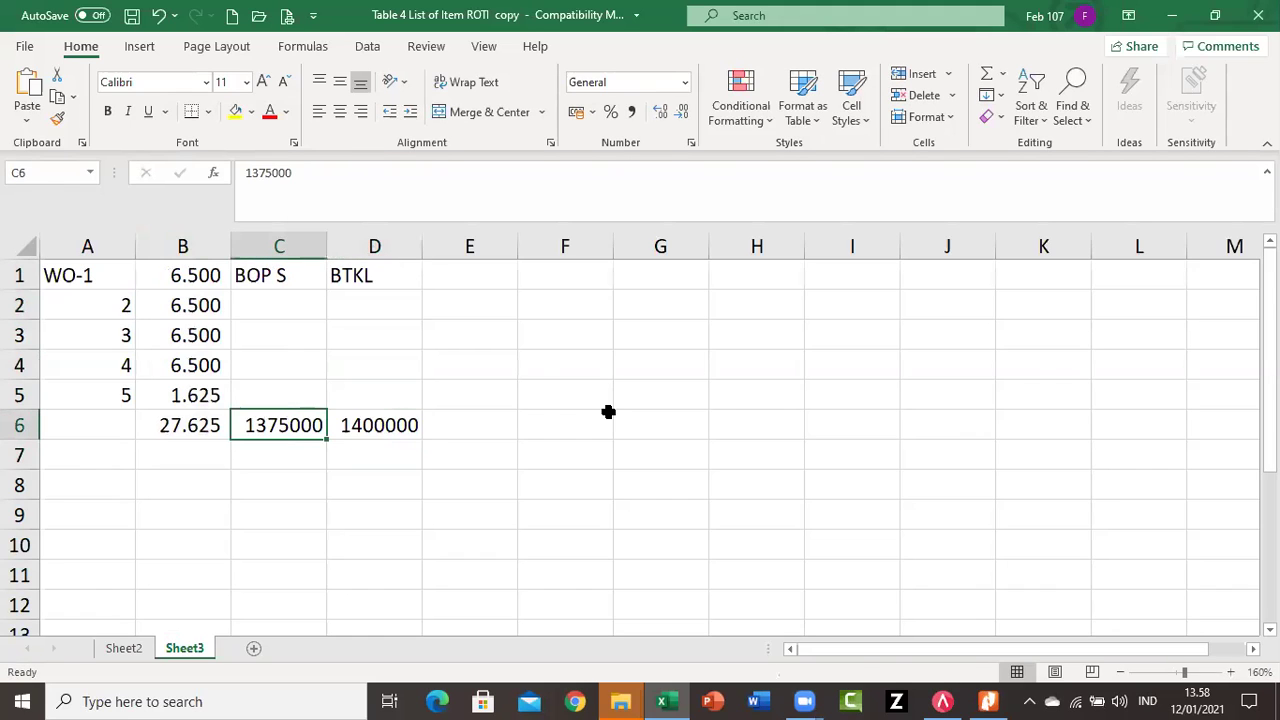
{"action": "key", "text": "shift+Right"}
{"action": "left_click", "coordinate": [631, 111]}
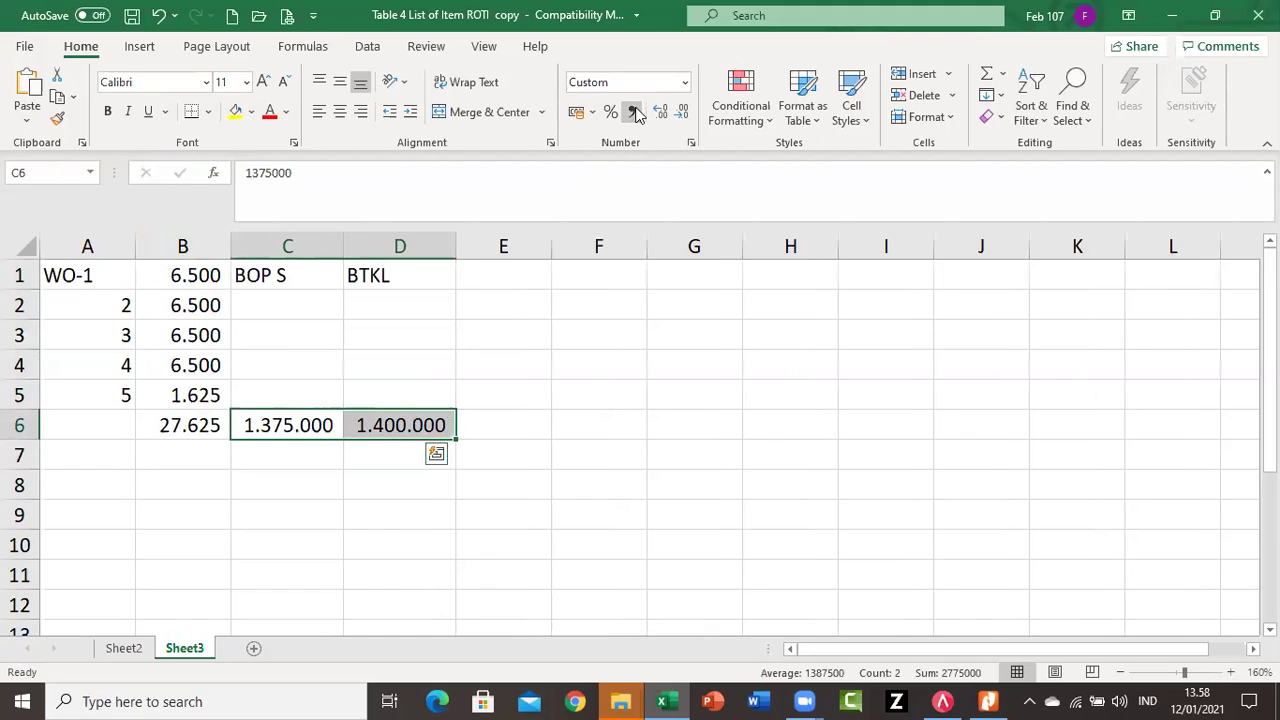
Calculate the BOP S rate per unit in C7 with the formula =C6/B6.
{"action": "left_click", "coordinate": [310, 460]}
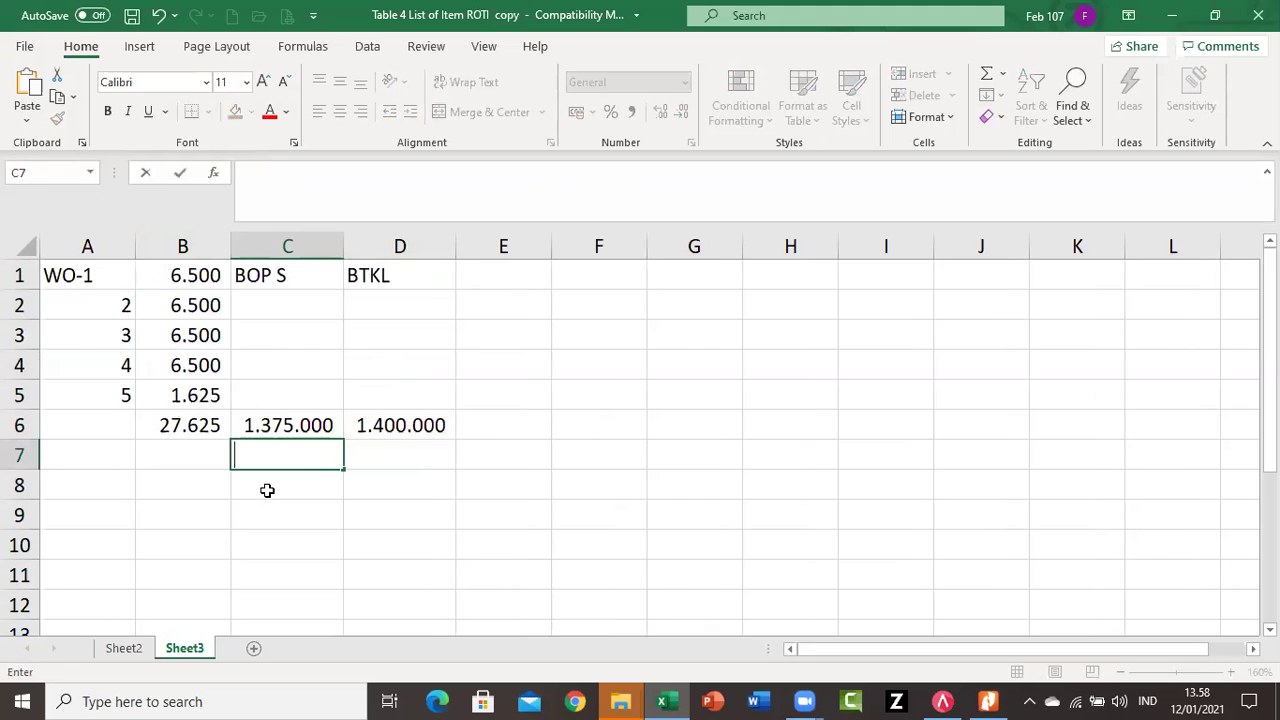
{"action": "type", "text": "="}
{"action": "key", "text": "Up"}
{"action": "type", "text": "/"}
{"action": "key", "text": "Left"}
{"action": "key", "text": "Up"}
{"action": "key", "text": "Return"}
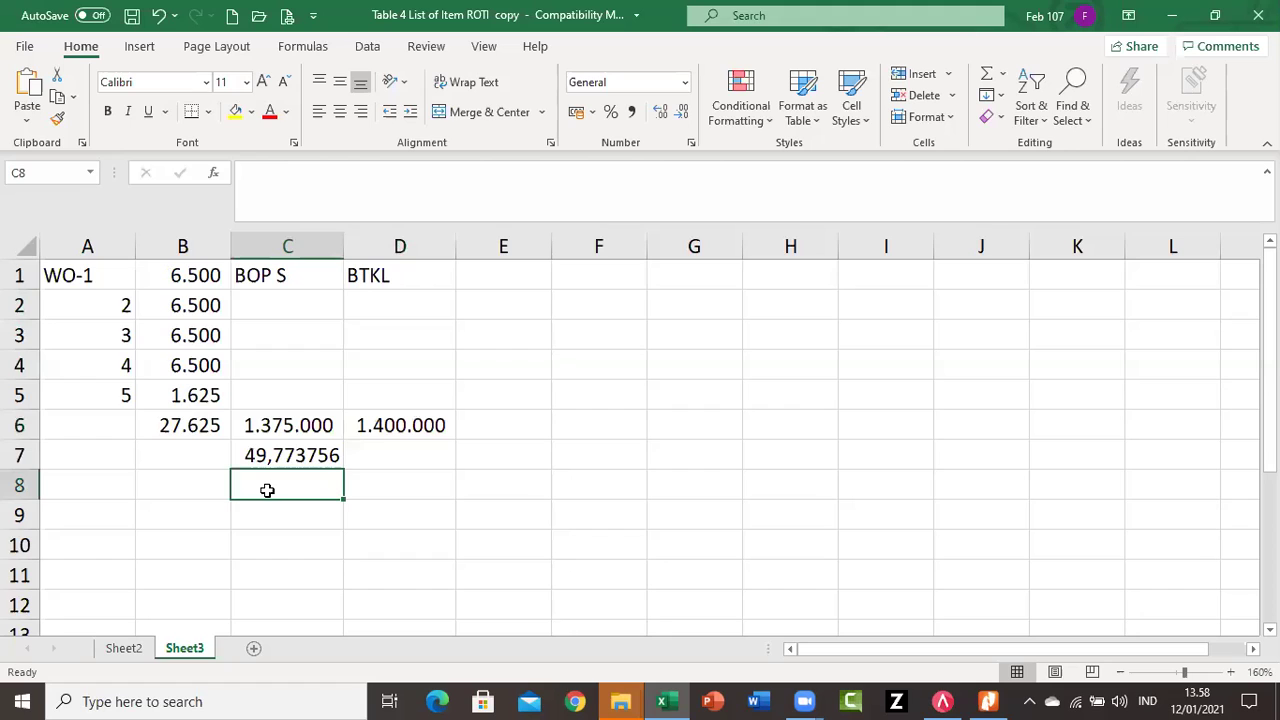
Calculate the BTKL rate per unit in D7 with the formula =D6/B6.
{"action": "key", "text": "Up"}
{"action": "key", "text": "Right"}
{"action": "type", "text": "="}
{"action": "key", "text": "Up"}
{"action": "type", "text": "/"}
{"action": "key", "text": "Left"}
{"action": "key", "text": "Left"}
{"action": "key", "text": "Up"}
{"action": "key", "text": "Return"}
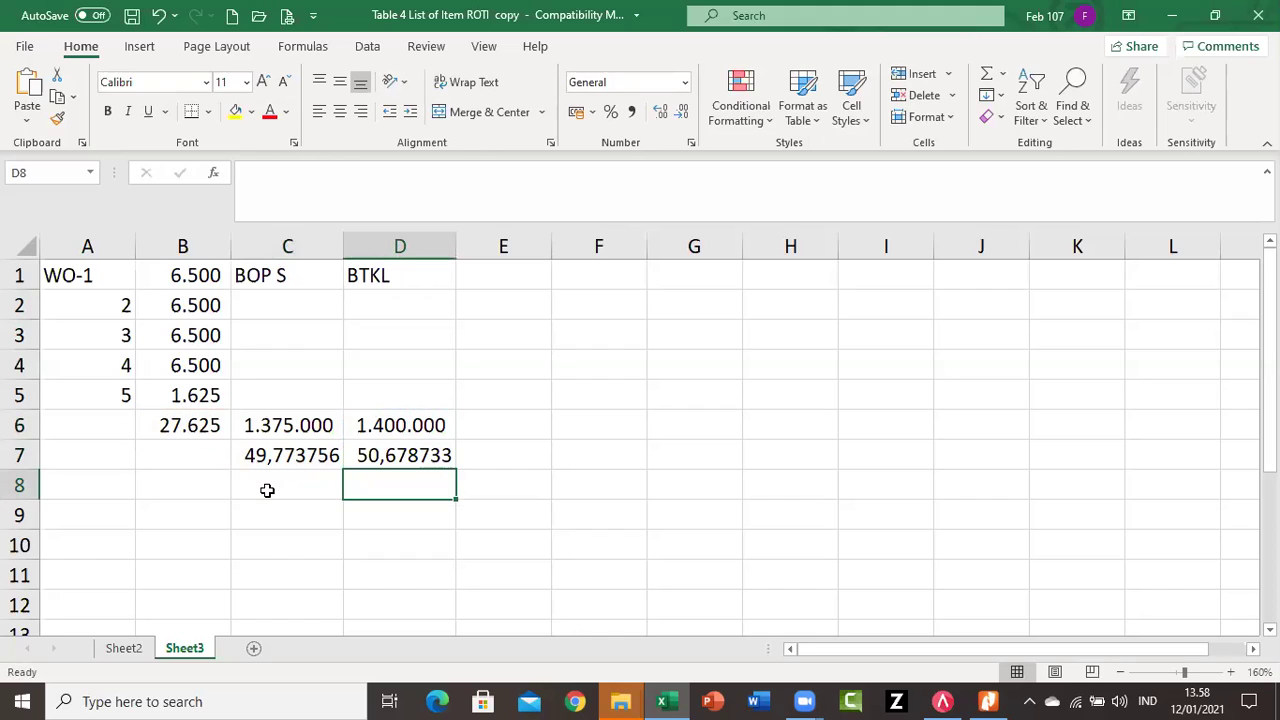
Examine the rate formulas in C7 and D7 and the empty allocation cells beside the work order quantities.
{"action": "key", "text": "Up"}
{"action": "key", "text": "Up"}
{"action": "key", "text": "Down"}
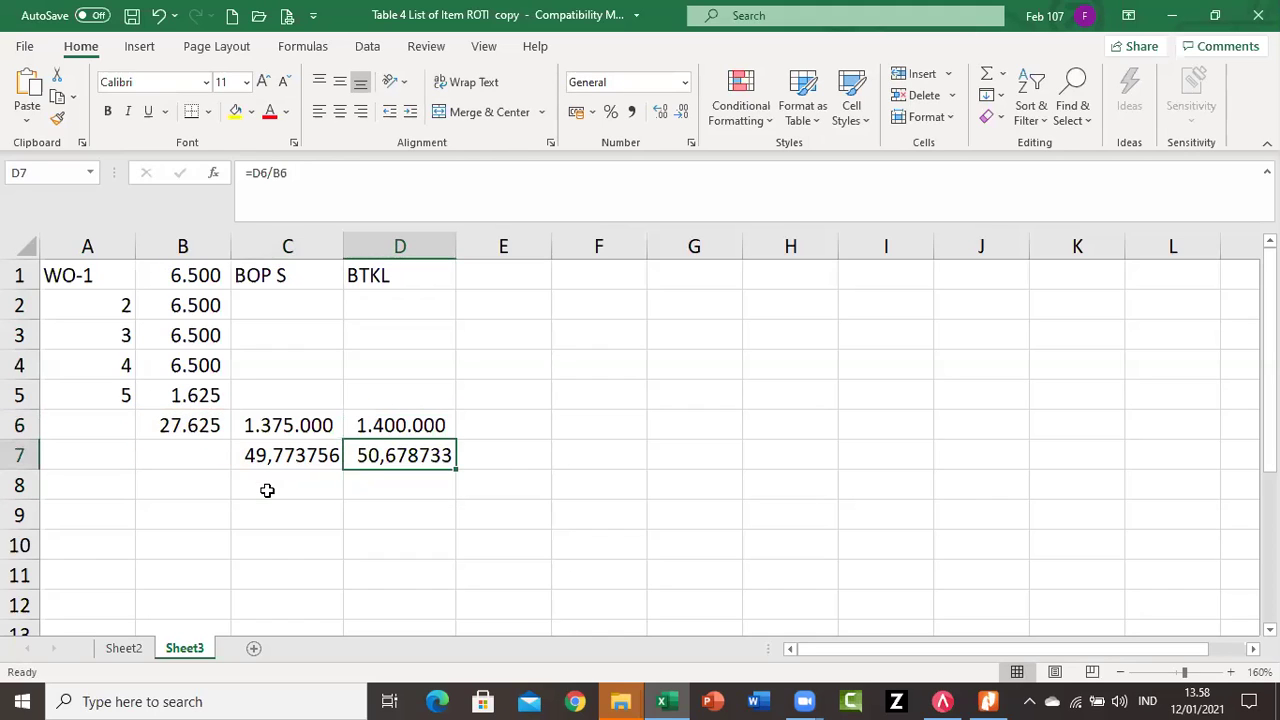
{"action": "key", "text": "Left"}
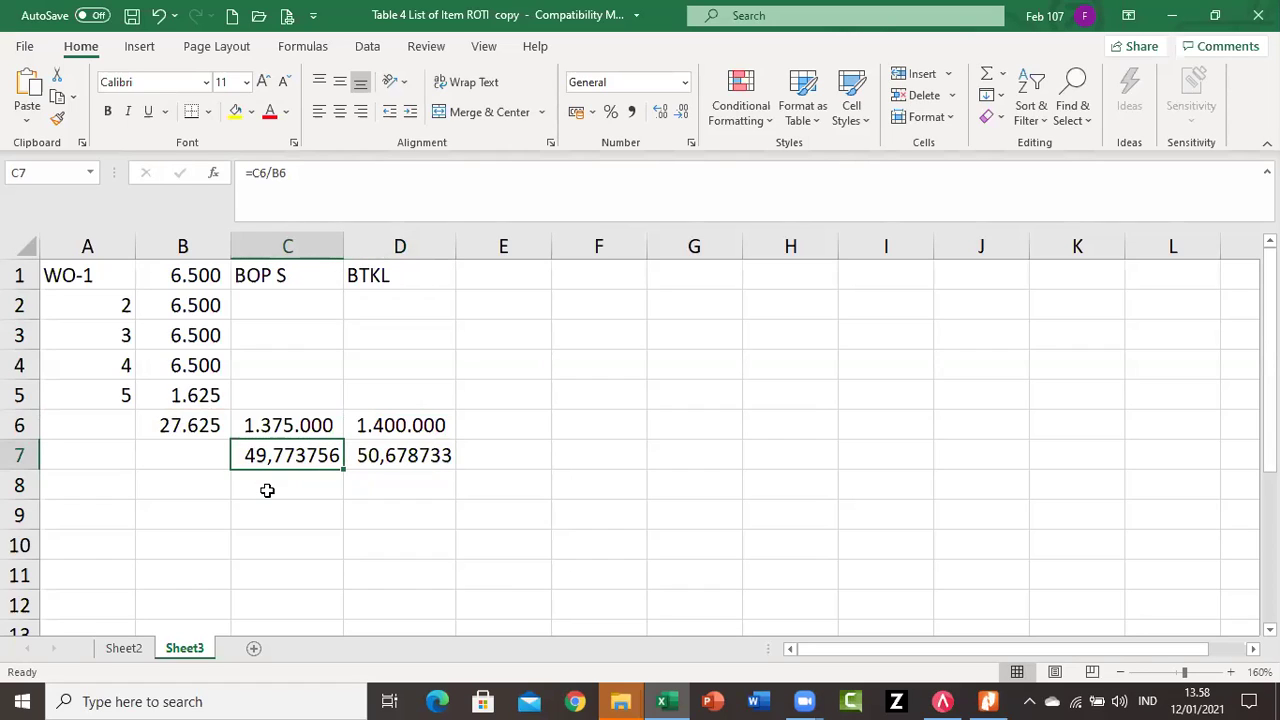
{"action": "key", "text": "Right"}
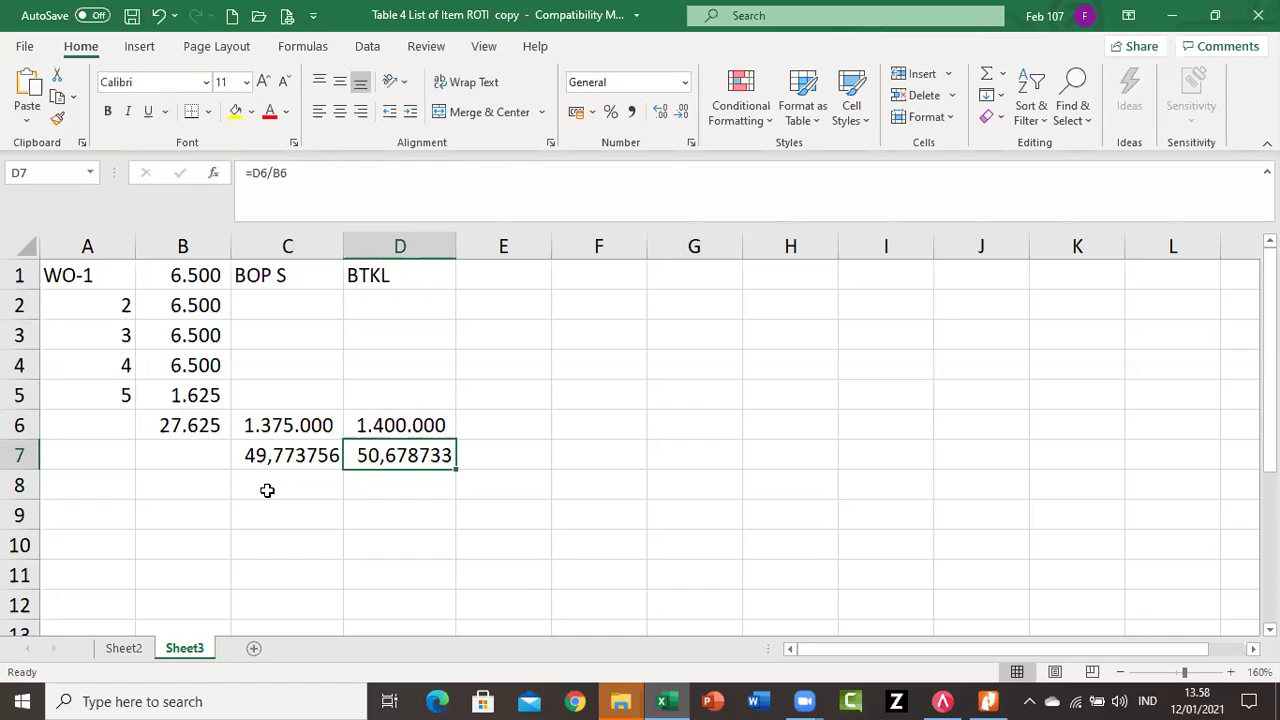
{"action": "key", "text": "Down"}
{"action": "key", "text": "Up"}
{"action": "key", "text": "Up"}
{"action": "key", "text": "Up"}
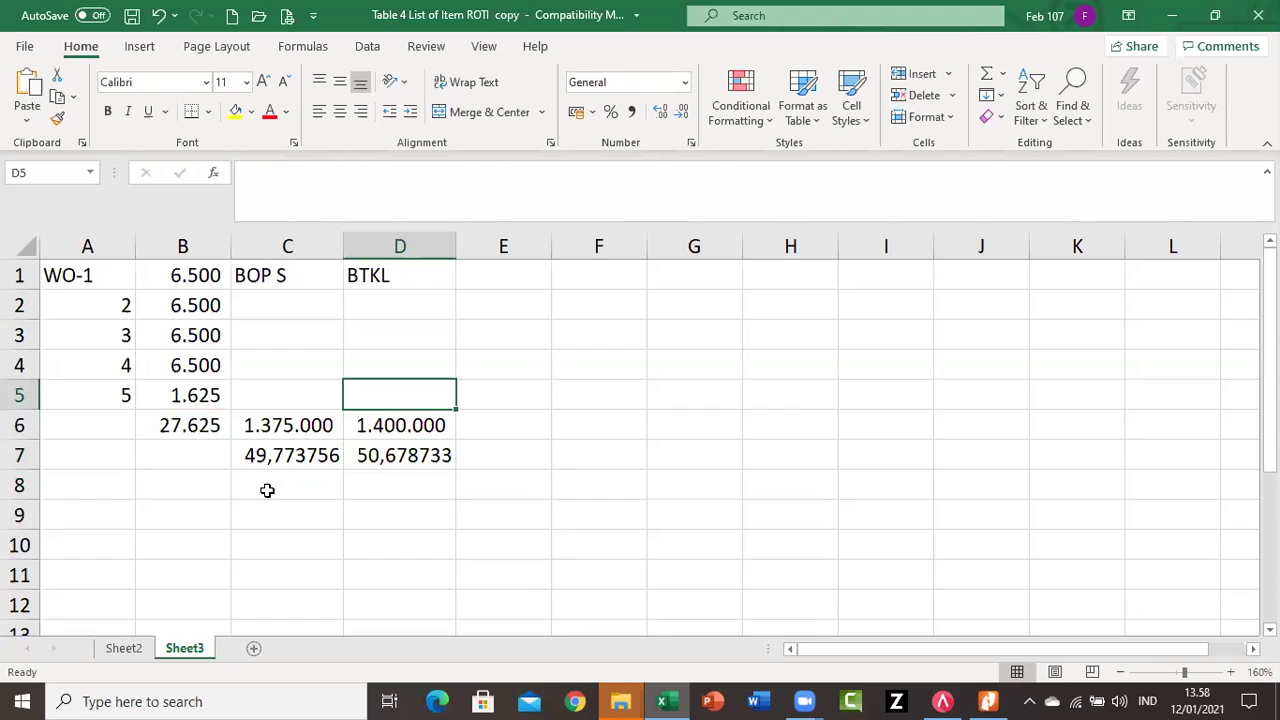
{"action": "key", "text": "Down"}
{"action": "key", "text": "Down"}
{"action": "key", "text": "Left"}
{"action": "key", "text": "Left"}
{"action": "key", "text": "Up"}
{"action": "key", "text": "Up"}
{"action": "key", "text": "Up"}
{"action": "key", "text": "Up"}
{"action": "key", "text": "Up"}
{"action": "key", "text": "Right"}
{"action": "key", "text": "Up"}
{"action": "key", "text": "Down"}
{"action": "key", "text": "Down"}
{"action": "key", "text": "Down"}
{"action": "key", "text": "Down"}
{"action": "key", "text": "Up"}
{"action": "key", "text": "Up"}
{"action": "key", "text": "Up"}
{"action": "key", "text": "Up"}
Move the BOP S and BTKL labels from C1:D1 to C8:D8, below the rates.
{"action": "key", "text": "shift+Right"}
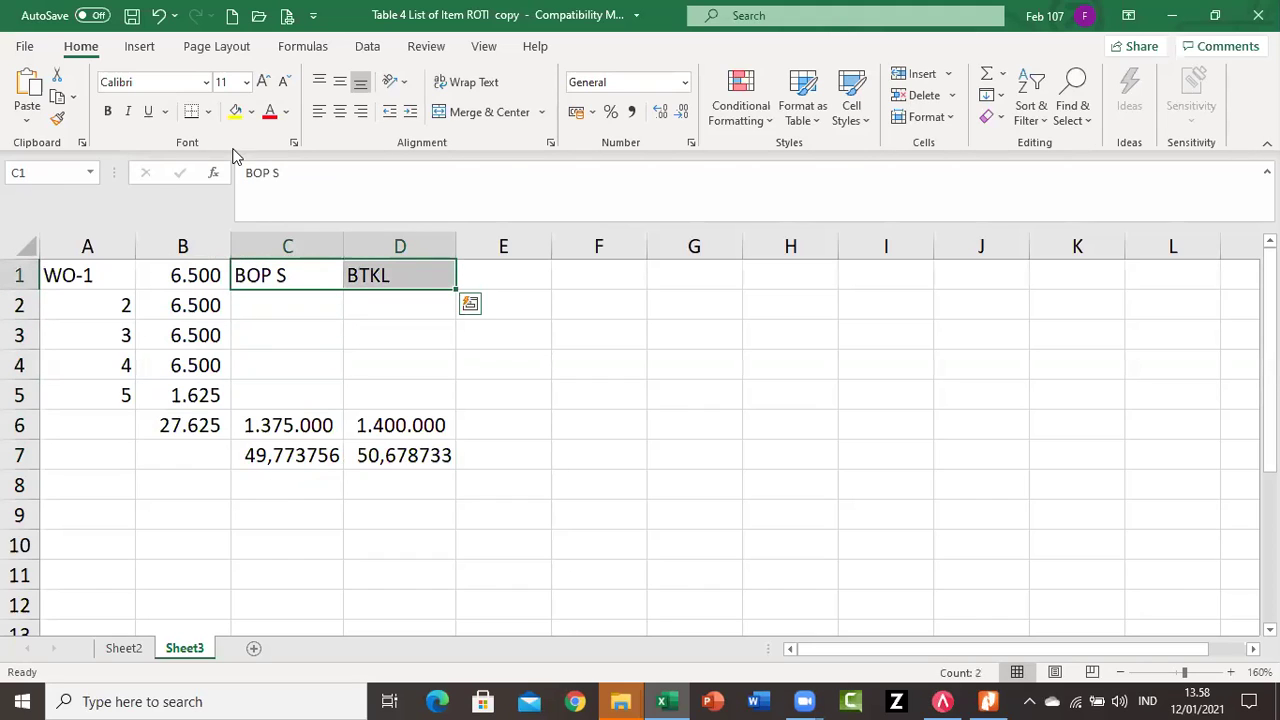
{"action": "left_click", "coordinate": [58, 77]}
{"action": "key", "text": "Down"}
{"action": "key", "text": "Down"}
{"action": "key", "text": "Down"}
{"action": "key", "text": "Down"}
{"action": "key", "text": "Down"}
{"action": "key", "text": "Down"}
{"action": "key", "text": "Down"}
{"action": "key", "text": "Return"}
Calculate the BOP S allocation for WO-1 in C1 with the formula =B1*C7.
{"action": "key", "text": "Up"}
{"action": "key", "text": "Up"}
{"action": "key", "text": "Up"}
{"action": "key", "text": "Up"}
{"action": "key", "text": "Up"}
{"action": "key", "text": "Up"}
{"action": "key", "text": "Up"}
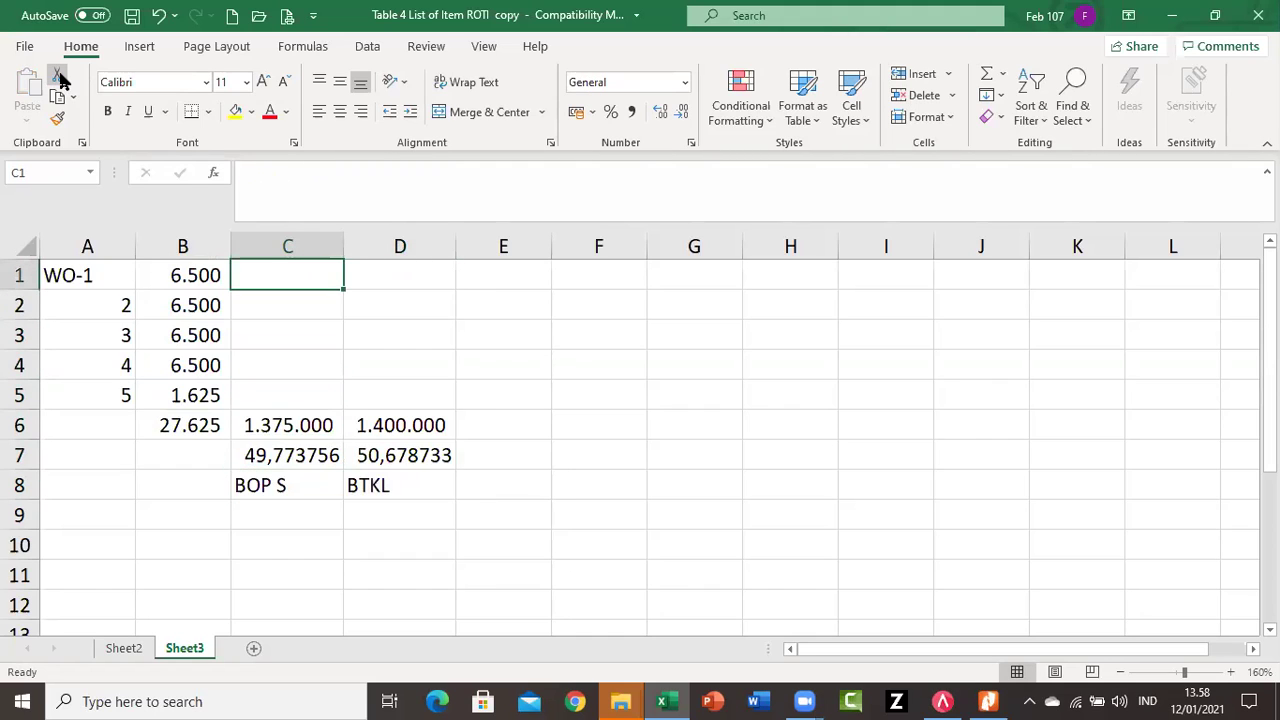
{"action": "type", "text": "="}
{"action": "key", "text": "Left"}
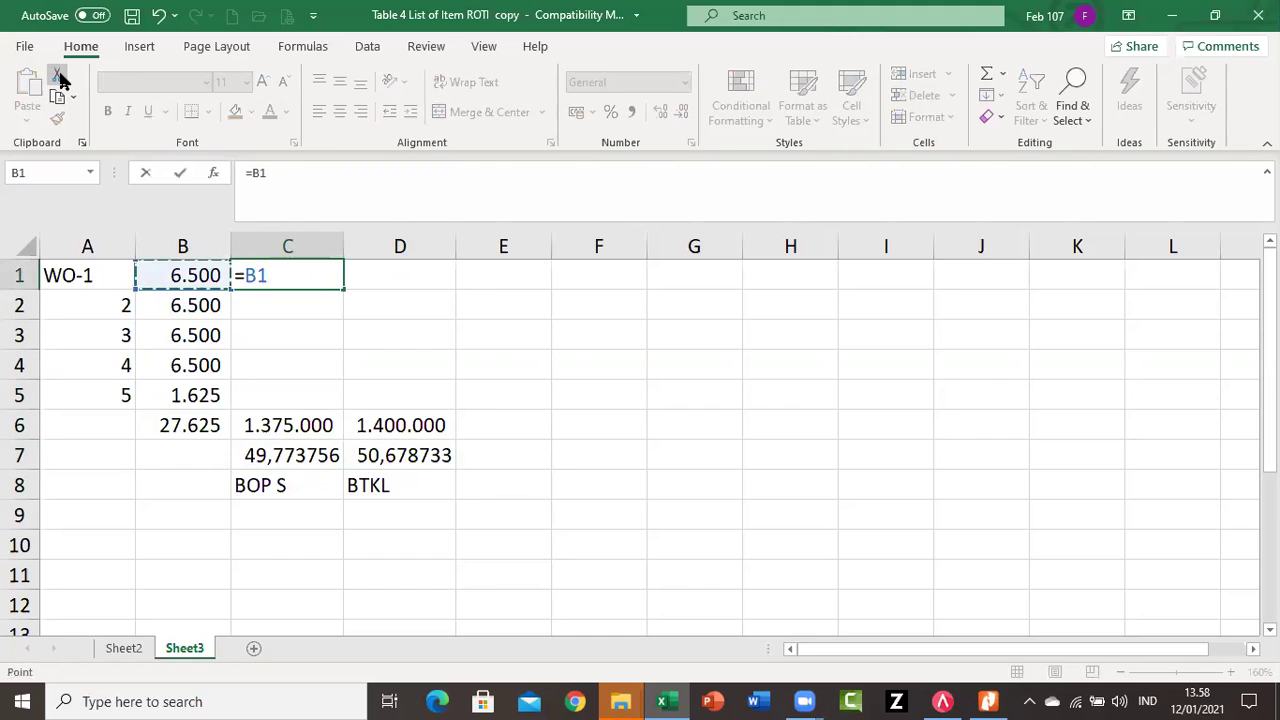
{"action": "type", "text": "*"}
{"action": "key", "text": "Down"}
{"action": "key", "text": "Down"}
{"action": "key", "text": "Down"}
{"action": "key", "text": "Down"}
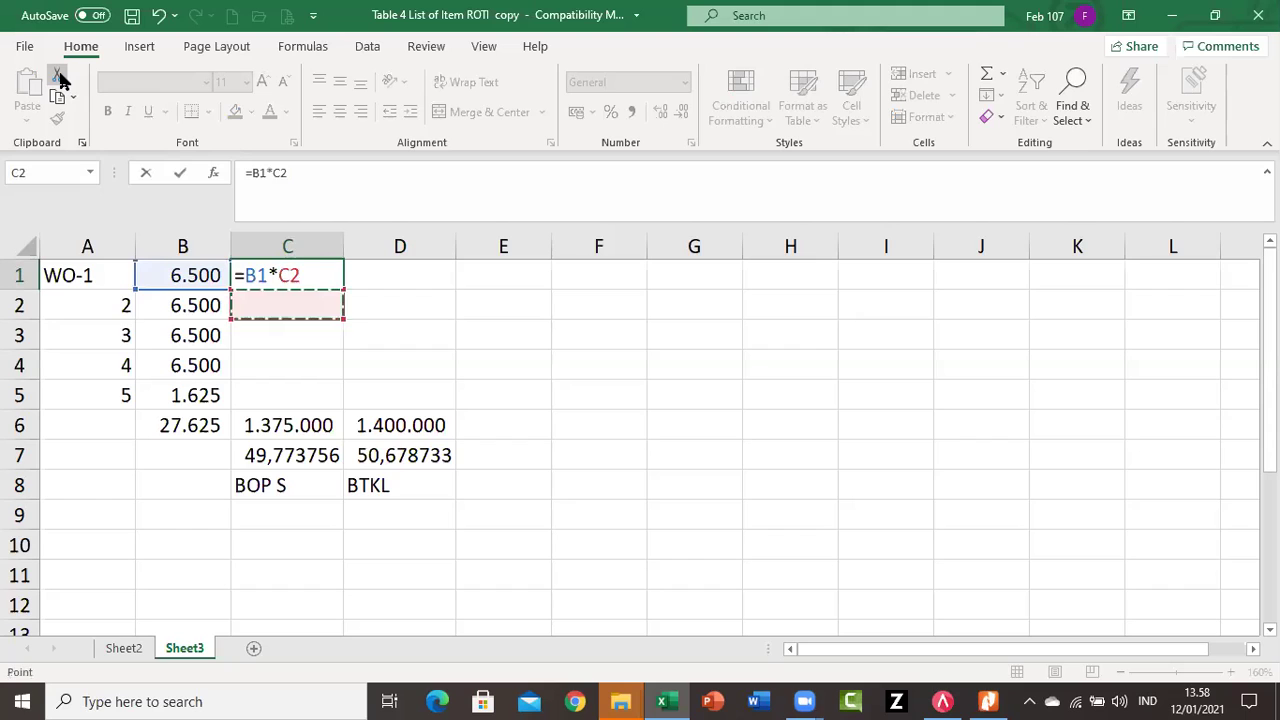
{"action": "key", "text": "Down"}
{"action": "key", "text": "Down"}
{"action": "key", "text": "Return"}
Calculate the BTKL allocation for WO-1 in D1 with the formula =B1*D7.
{"action": "key", "text": "Up"}
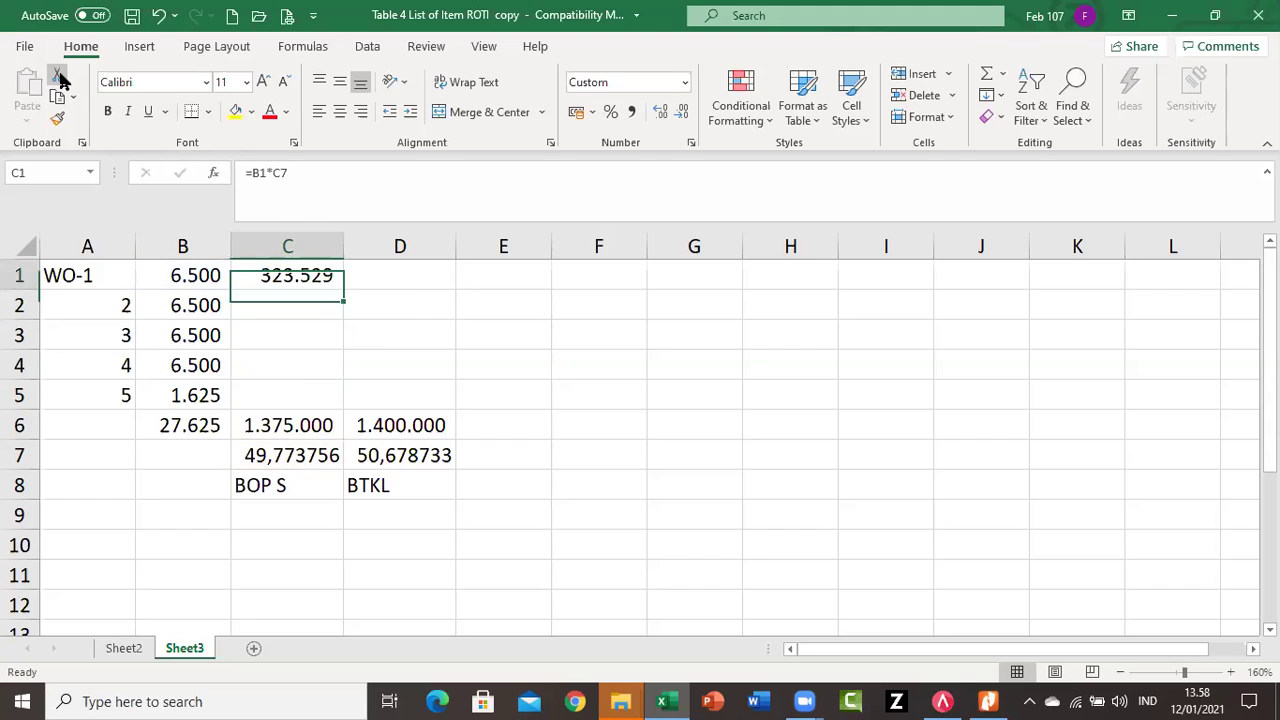
{"action": "key", "text": "Right"}
{"action": "type", "text": "="}
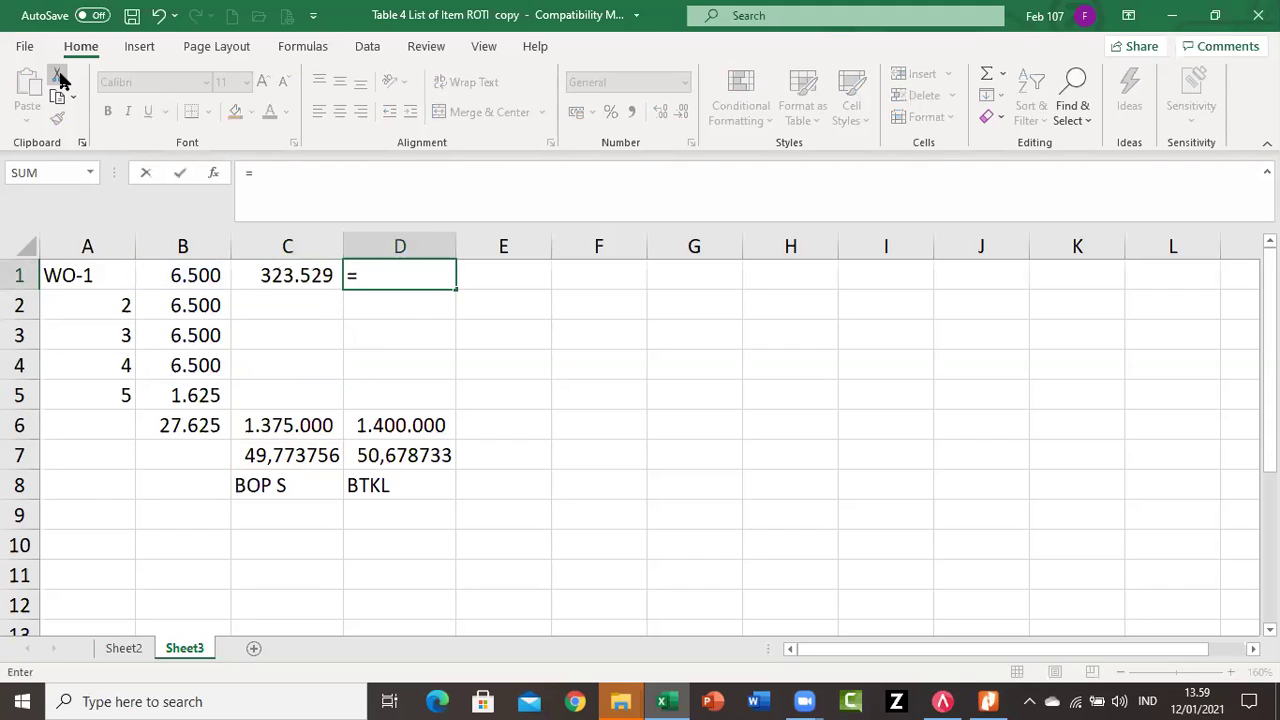
{"action": "key", "text": "Left"}
{"action": "key", "text": "Left"}
{"action": "type", "text": "*"}
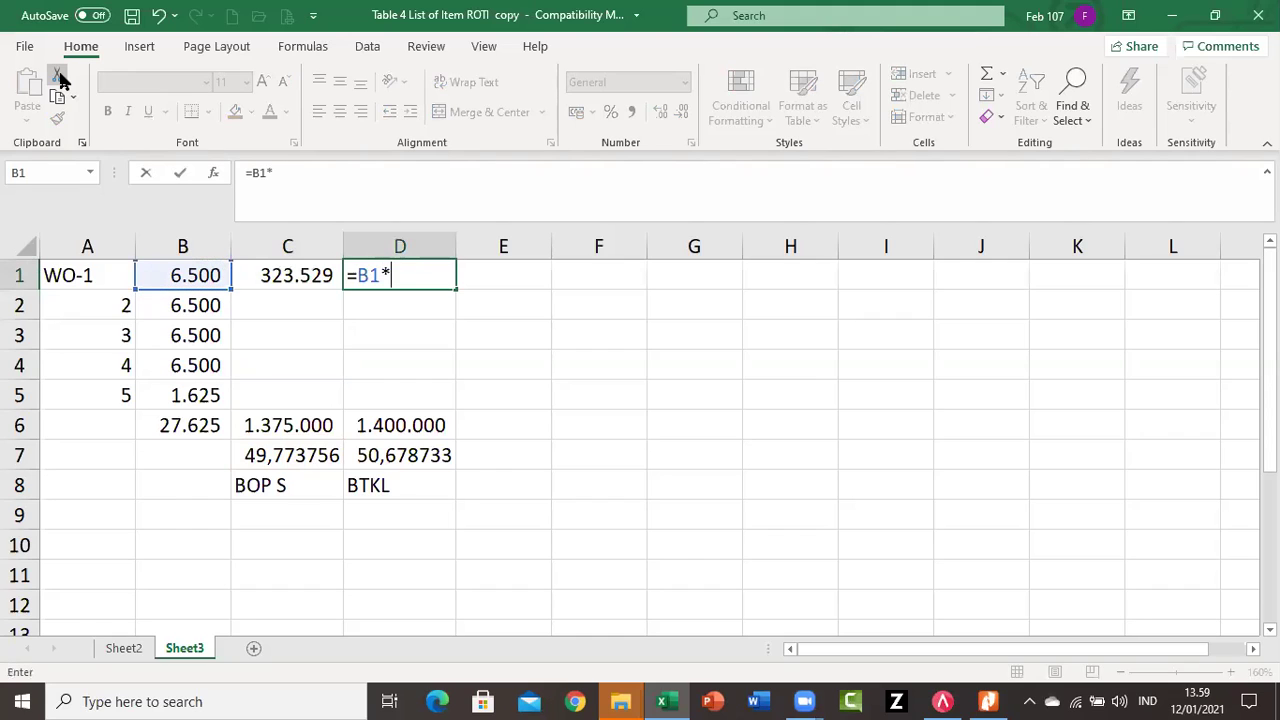
{"action": "key", "text": "Down"}
{"action": "key", "text": "Down"}
{"action": "key", "text": "Down"}
{"action": "key", "text": "Down"}
{"action": "key", "text": "Down"}
{"action": "key", "text": "Down"}
{"action": "key", "text": "Return"}
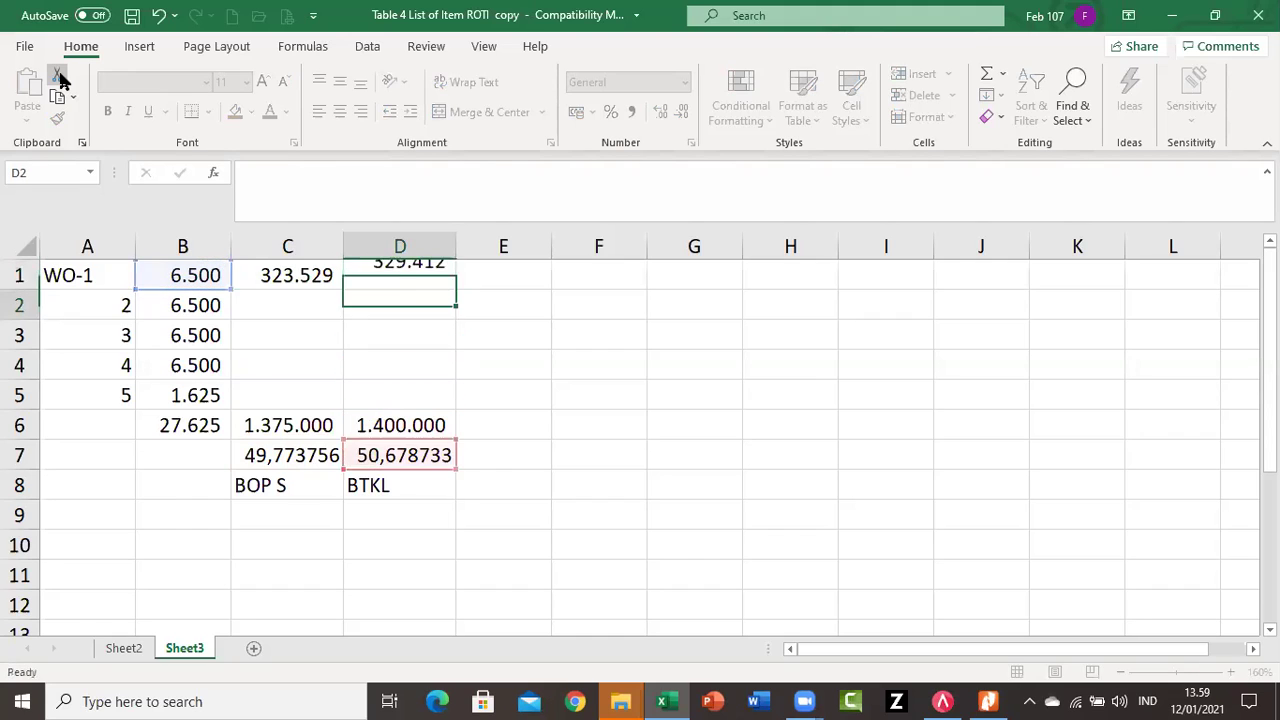
{"action": "key", "text": "Up"}
{"action": "key", "text": "Left"}
{"action": "key", "text": "shift+Right"}
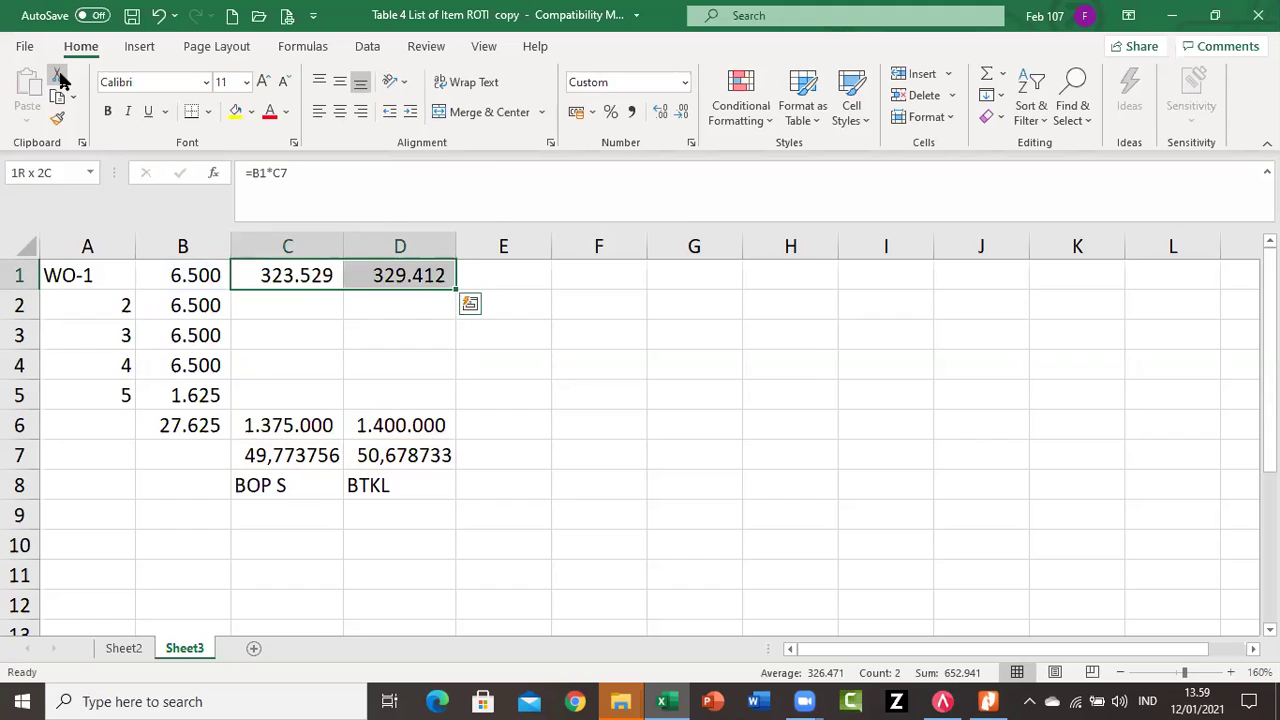
{"action": "key", "text": "Left"}
{"action": "key", "text": "Down"}
{"action": "key", "text": "Right"}
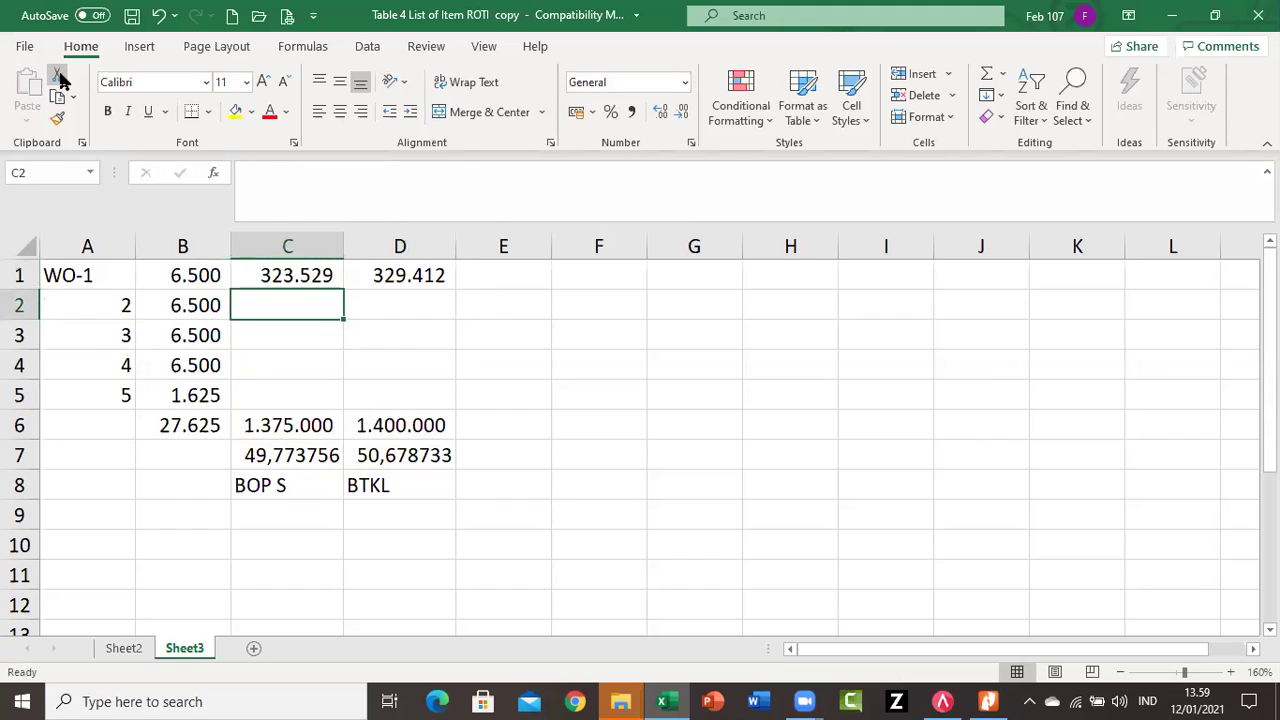
{"action": "key", "text": "Up"}
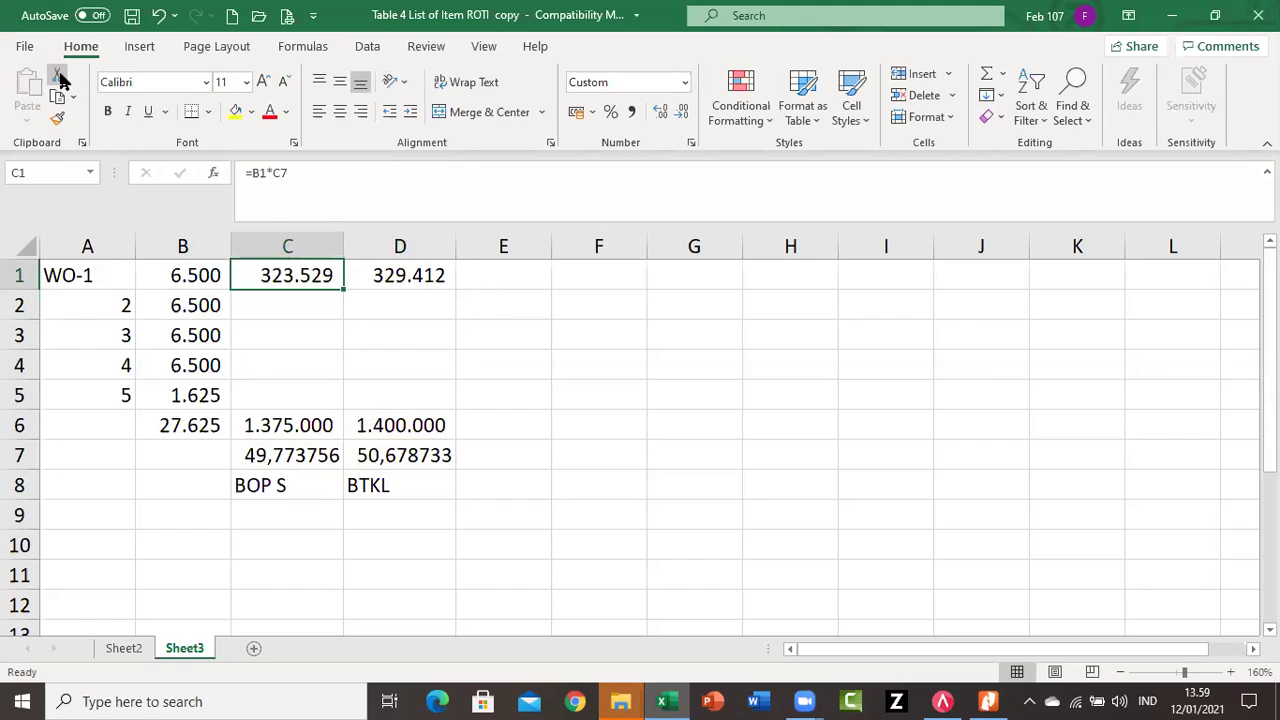
Make the rate reference absolute in C1 so the formula reads =B1*$C$7.
{"action": "left_click", "coordinate": [276, 173]}
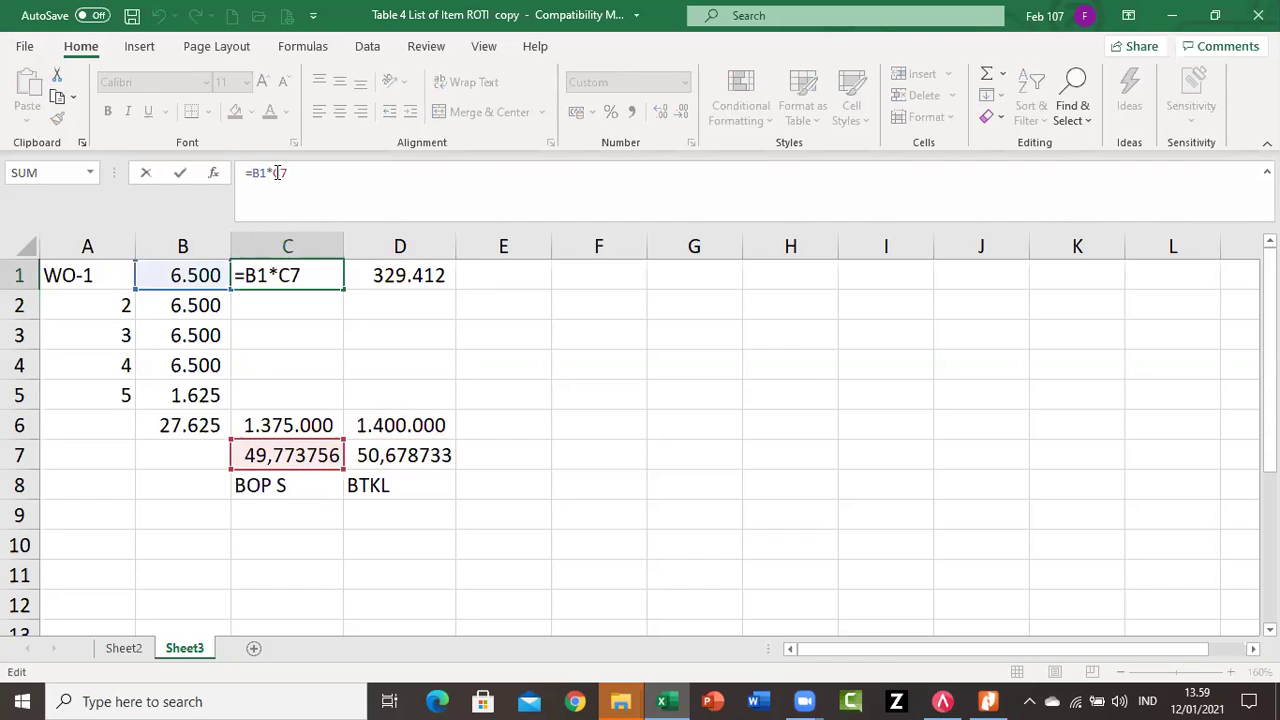
{"action": "key", "text": "F4"}
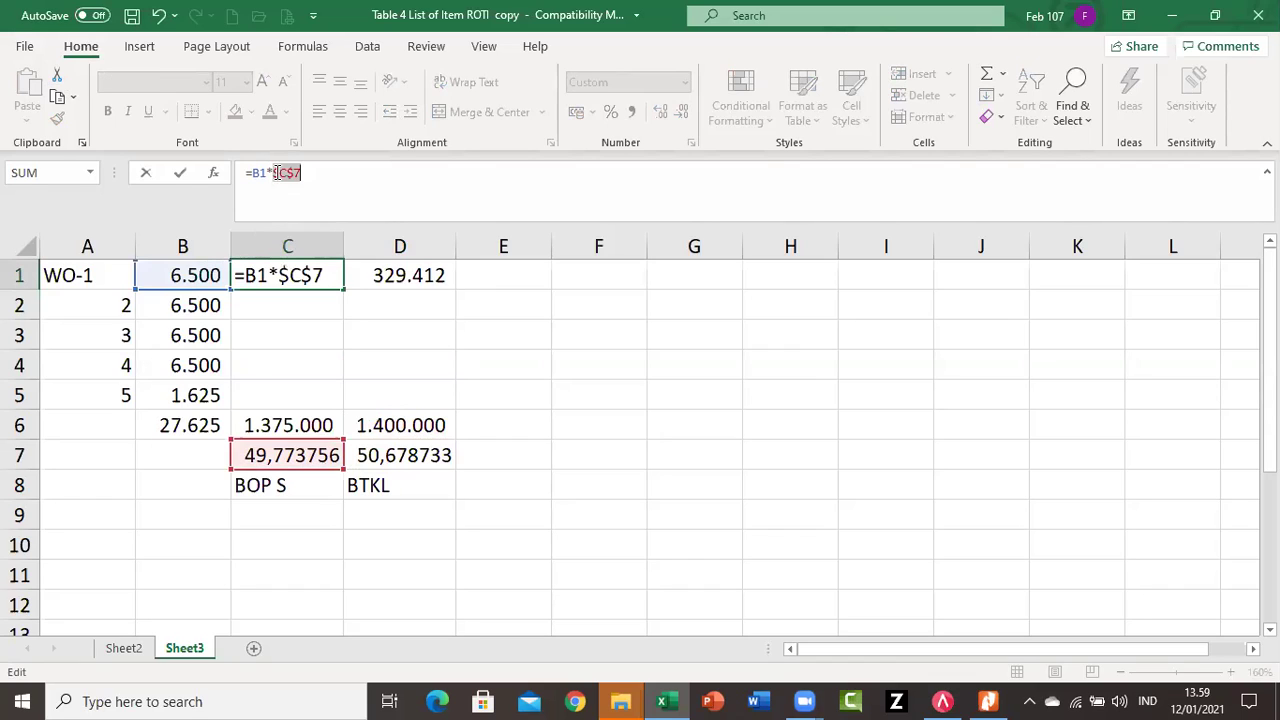
{"action": "key", "text": "Right"}
{"action": "key", "text": "Return"}
Copy the BOP S allocation formula from C1 through C5 for the remaining work orders.
{"action": "key", "text": "Up"}
{"action": "key", "text": "shift+Down"}
{"action": "key", "text": "shift+Down"}
{"action": "key", "text": "shift+Down"}
{"action": "key", "text": "shift+Down"}
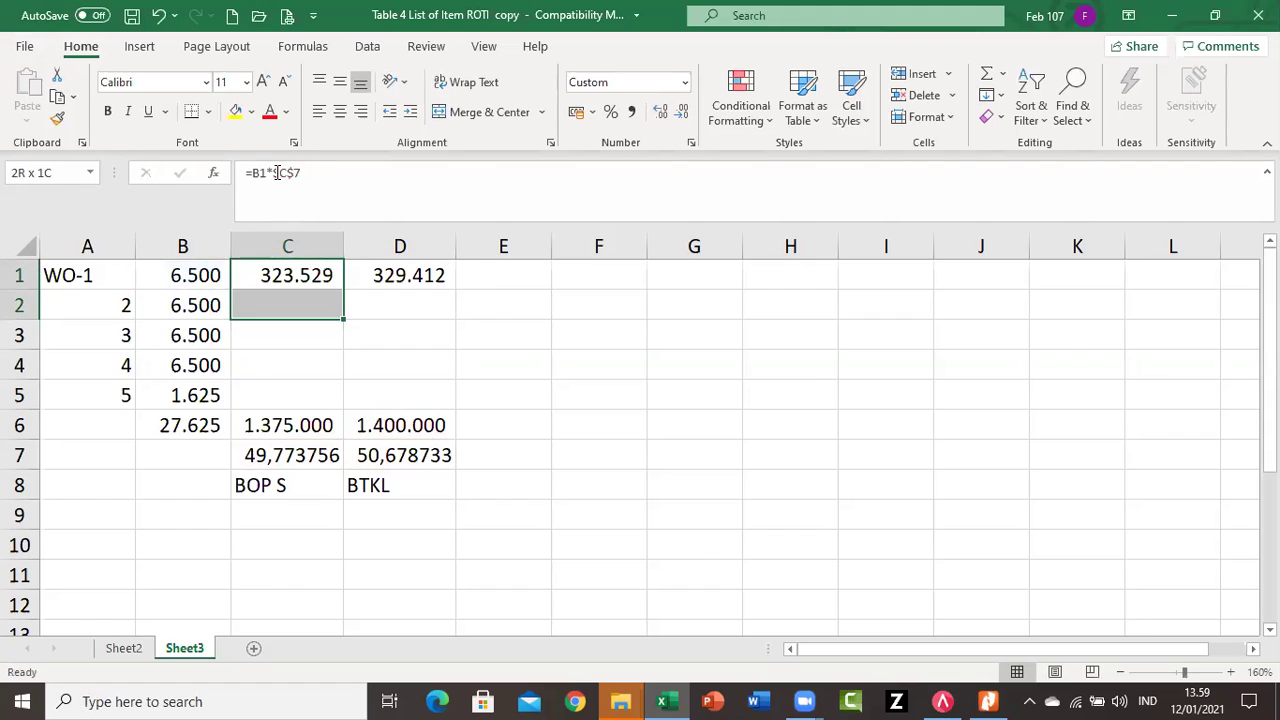
{"action": "key", "text": "Return"}
{"action": "key", "text": "Up"}
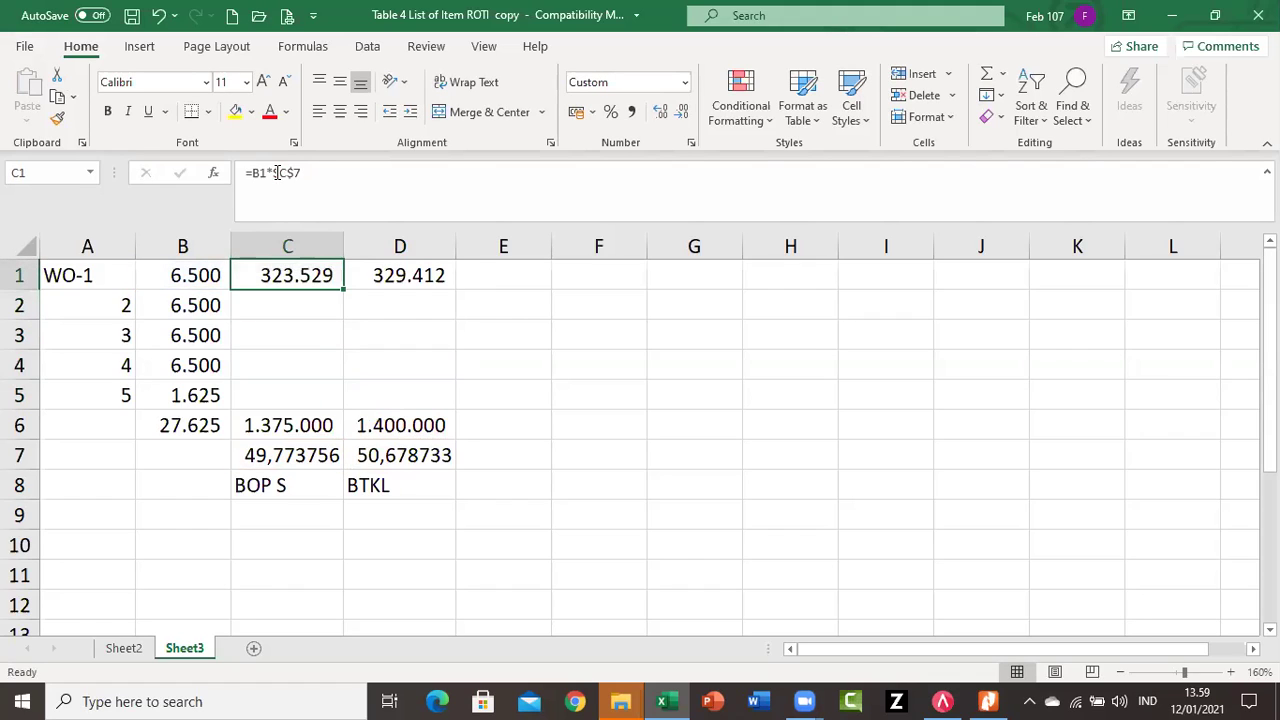
{"action": "key", "text": "ctrl+c"}
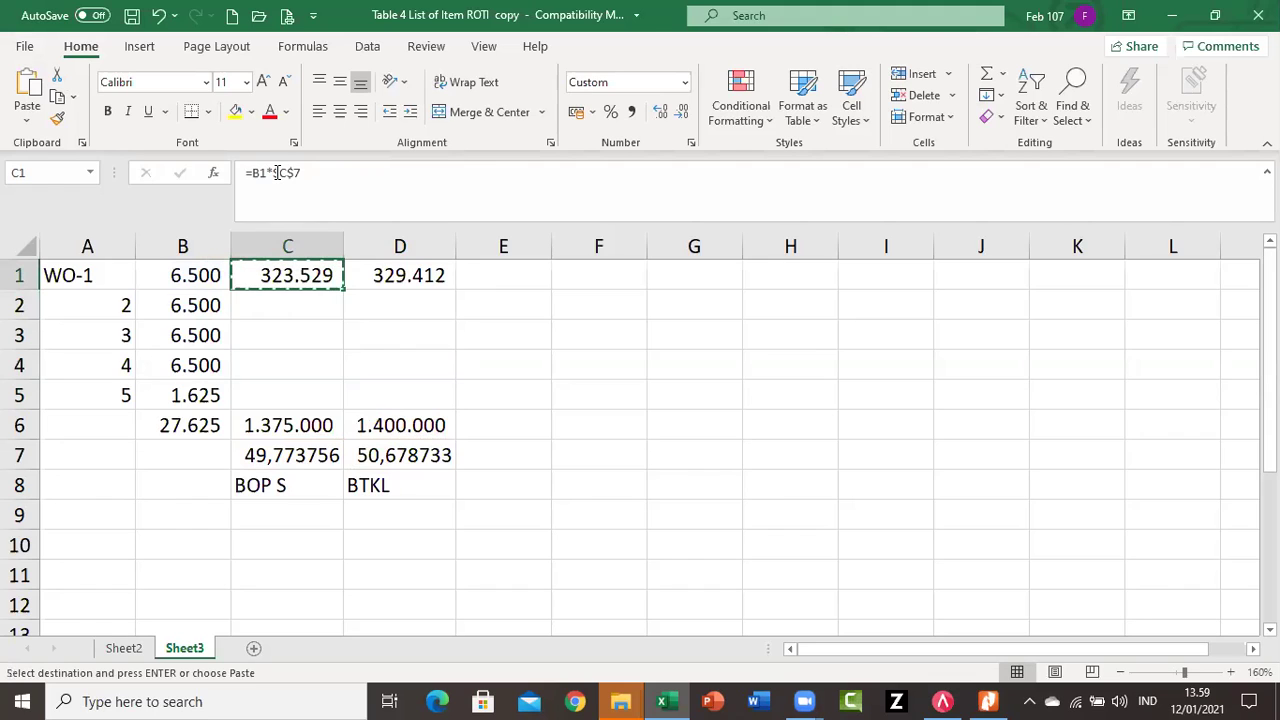
{"action": "key", "text": "shift+Down"}
{"action": "key", "text": "shift+Down"}
{"action": "key", "text": "shift+Down"}
{"action": "key", "text": "shift+Down"}
{"action": "key", "text": "Return"}
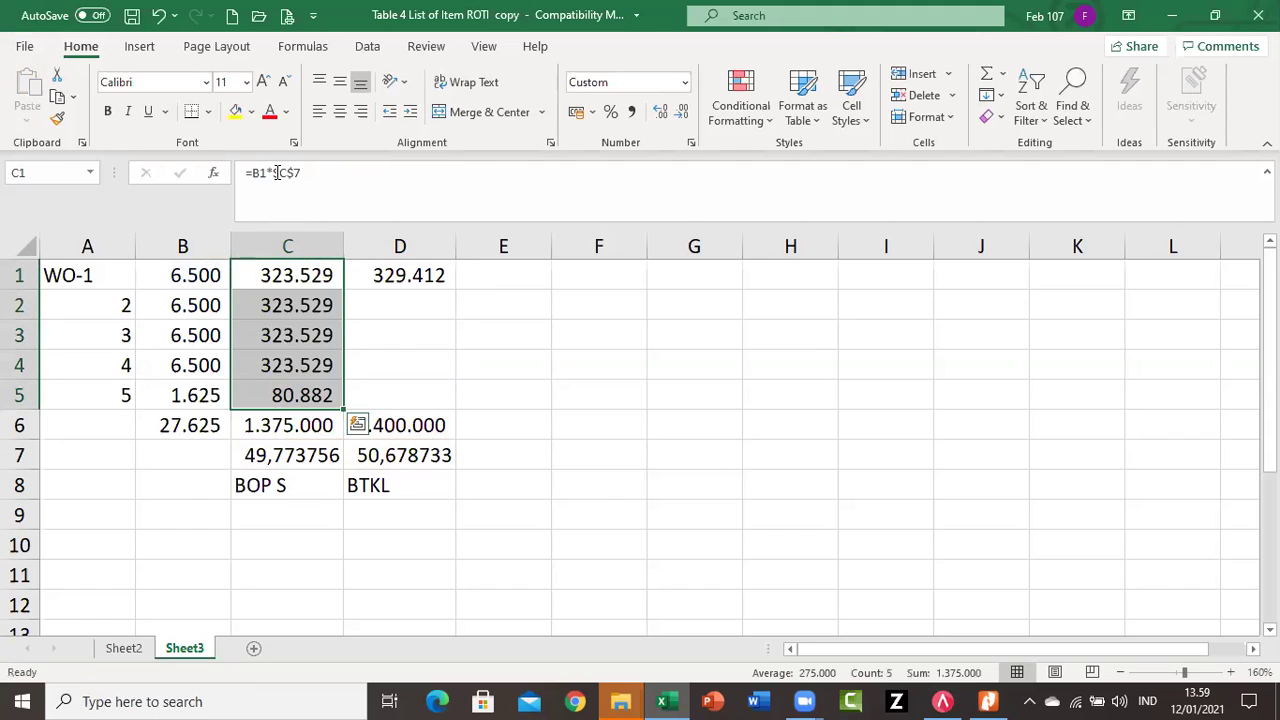
Make the rate reference absolute in D1 so the formula reads =B1*$D$7.
{"action": "key", "text": "Right"}
{"action": "key", "text": "F2"}
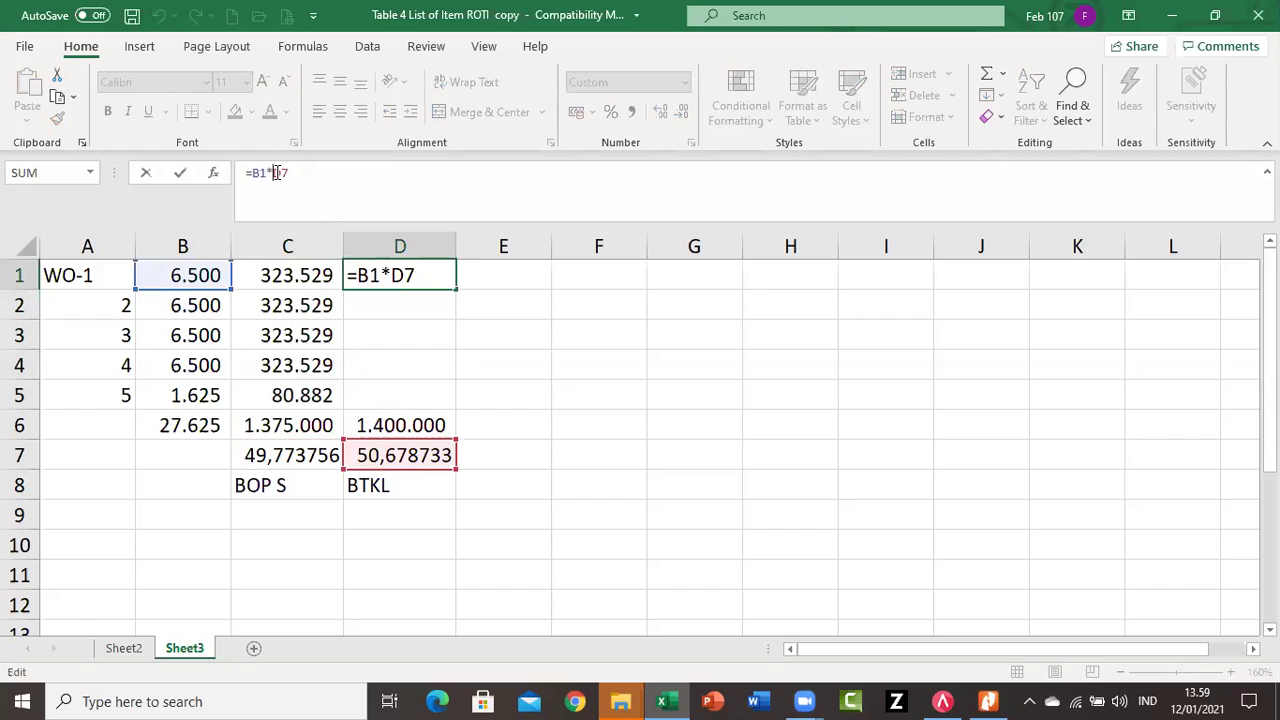
{"action": "key", "text": "F4"}
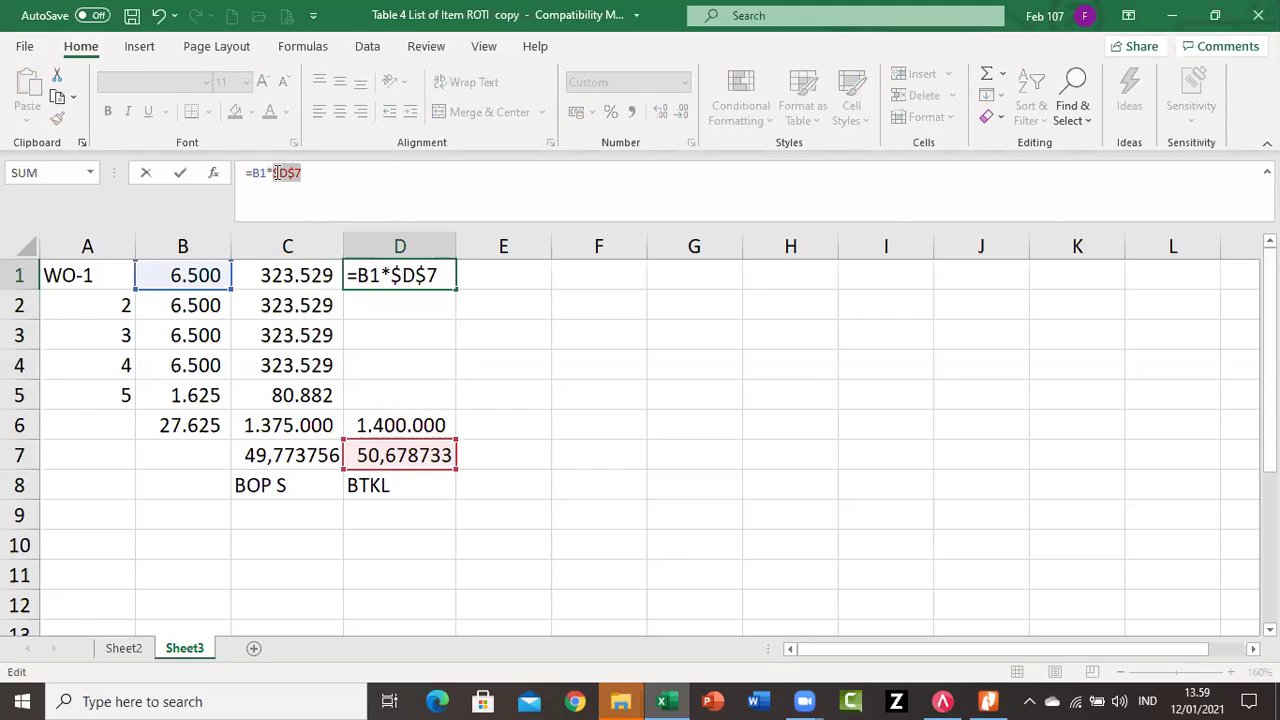
{"action": "key", "text": "Return"}
Copy the BTKL allocation formula from D1 through D5 for the remaining work orders.
{"action": "key", "text": "Up"}
{"action": "key", "text": "ctrl+c"}
{"action": "key", "text": "shift+Down"}
{"action": "key", "text": "shift+Down"}
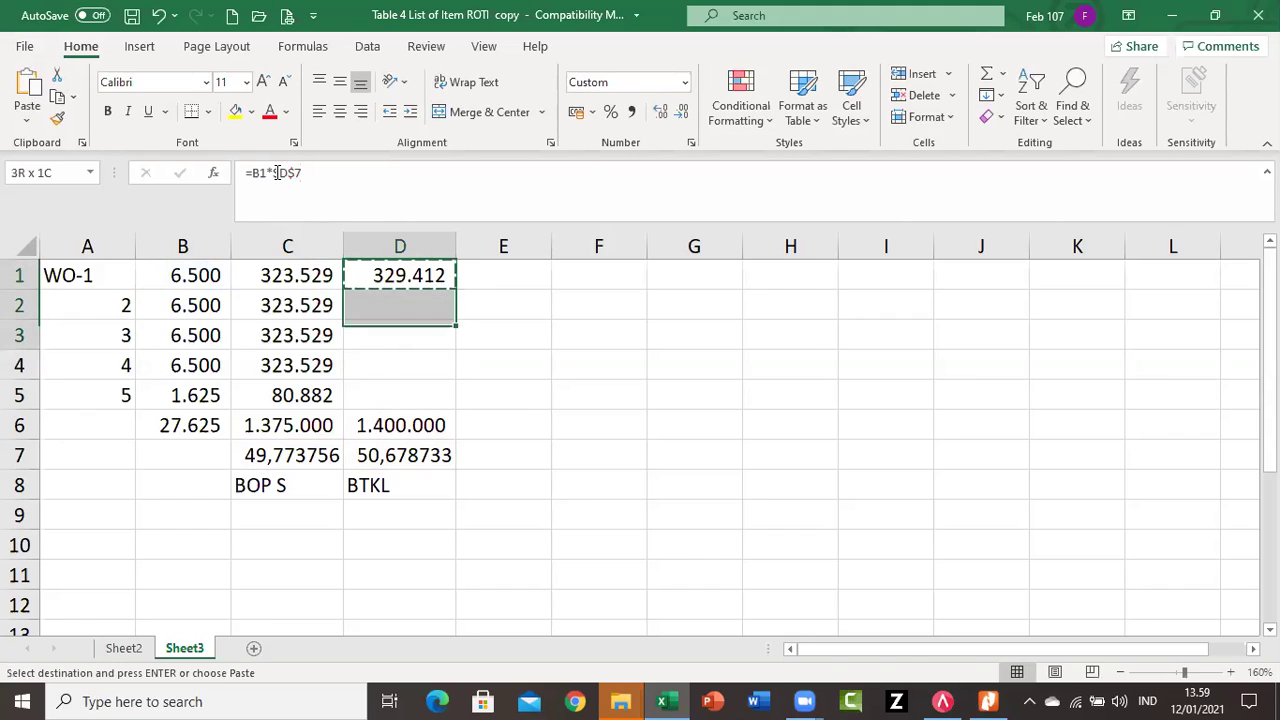
{"action": "key", "text": "shift+Down"}
{"action": "key", "text": "shift+Down"}
{"action": "key", "text": "Return"}
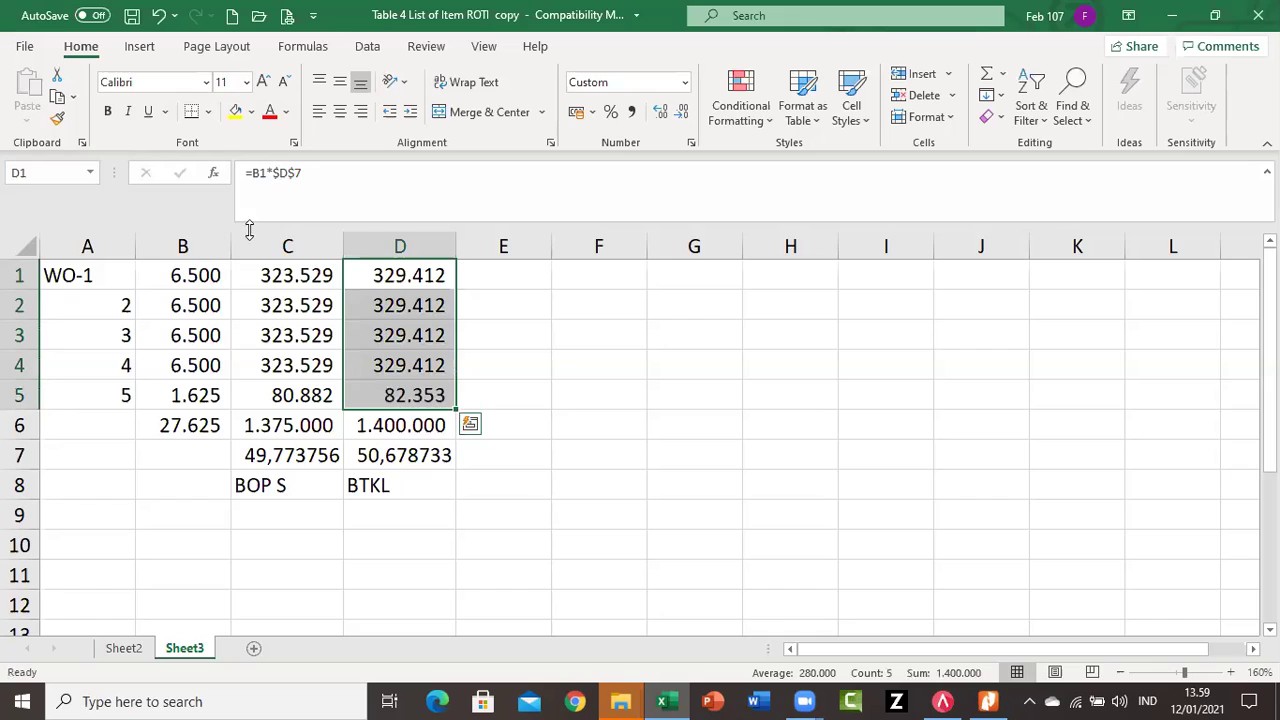
Switch to ACCURATE 5 and confirm account 56000's distribution of 323.529 each for WO-001 to WO-004 and 80.882 for WO-005.
{"action": "left_click", "coordinate": [305, 265]}
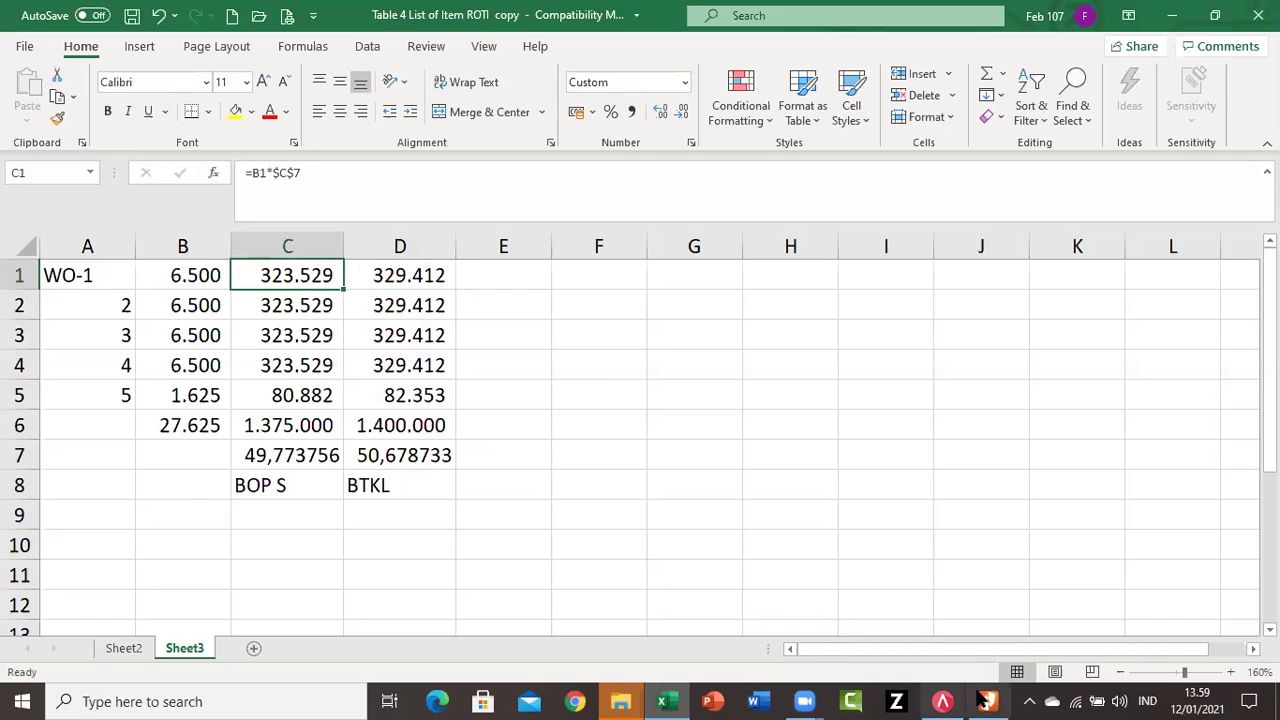
{"action": "left_click", "coordinate": [943, 701]}
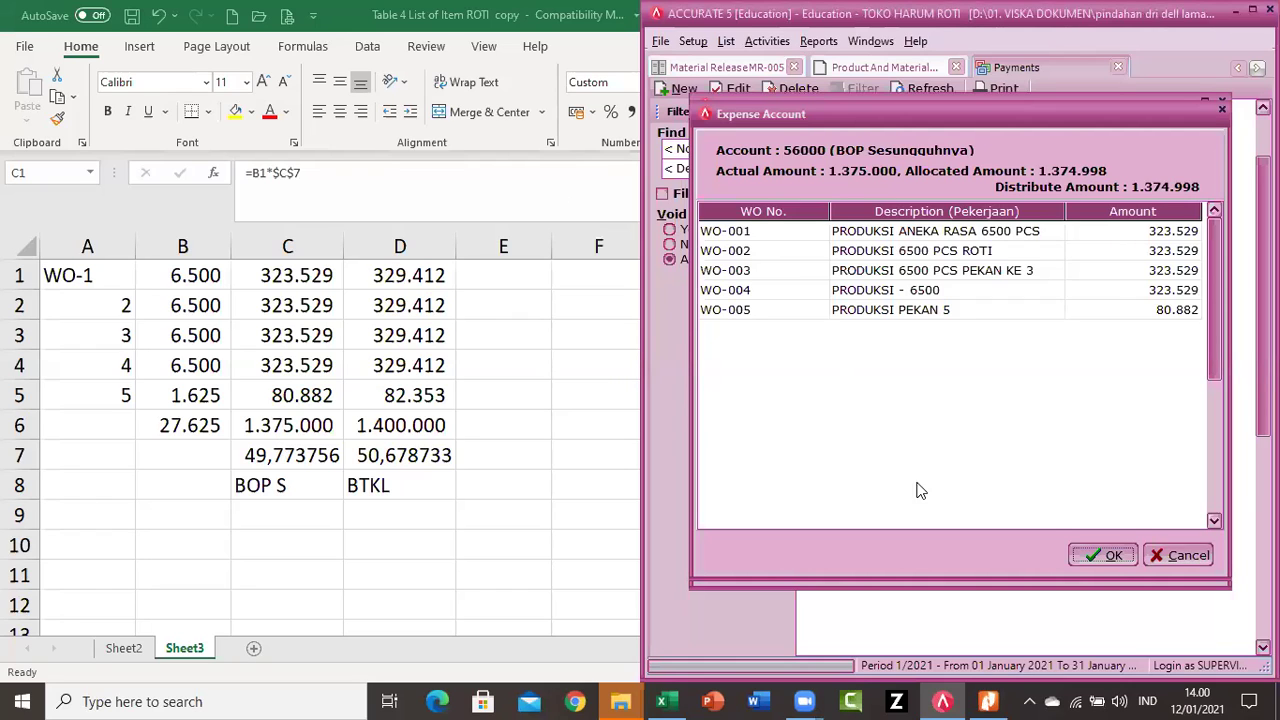
{"action": "left_click", "coordinate": [1108, 557]}
Open the allocated amounts per work order for account 54000, Biaya Tenaga Kerja Langsung.
{"action": "left_click", "coordinate": [954, 422]}
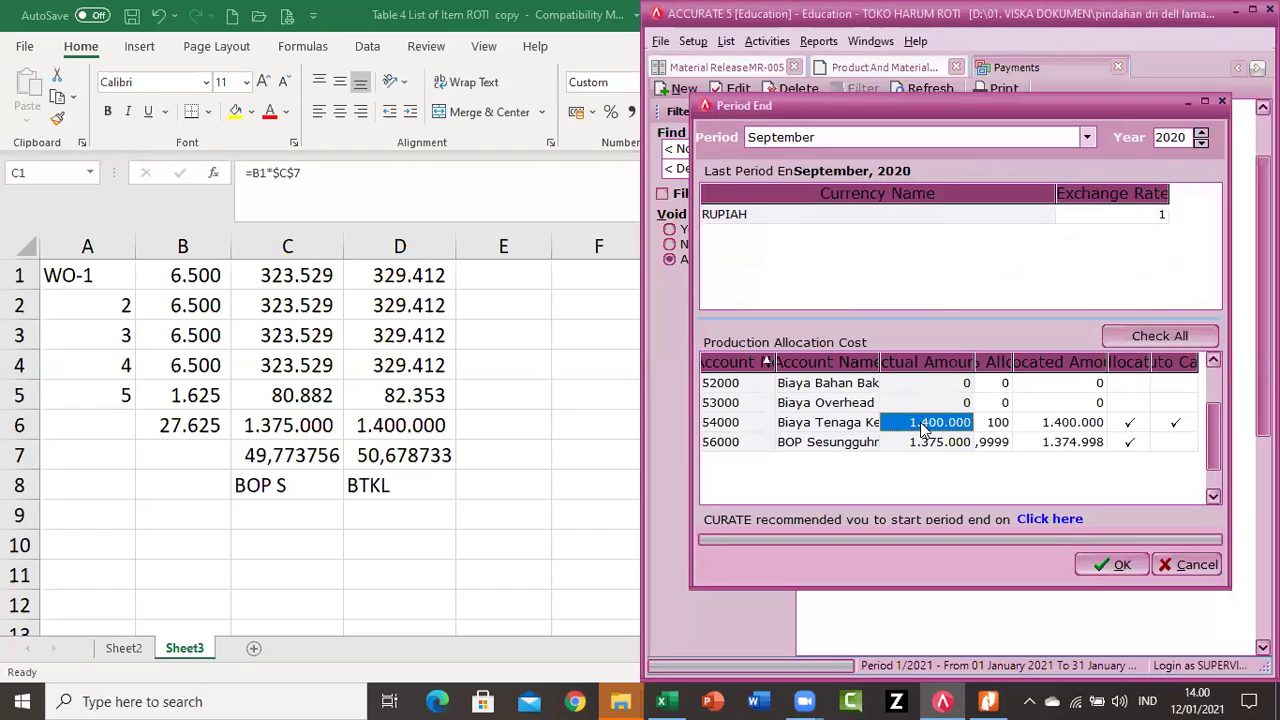
{"action": "right_click", "coordinate": [924, 428]}
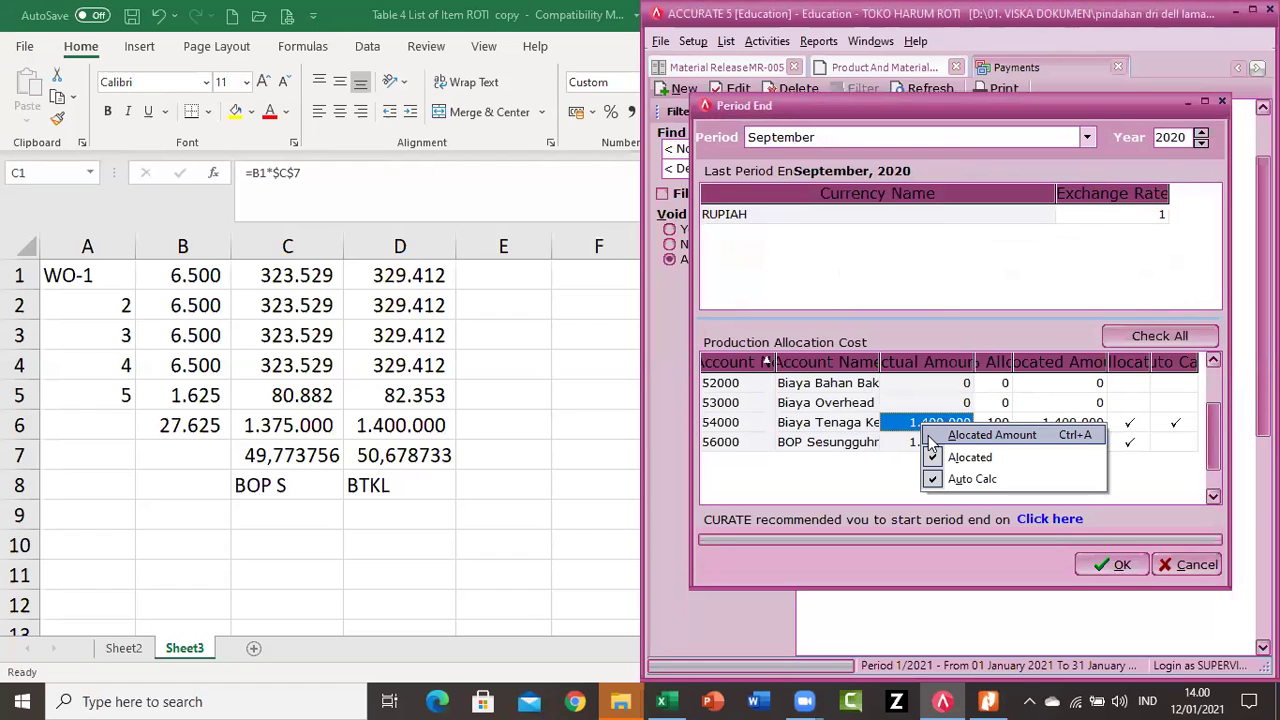
{"action": "left_click", "coordinate": [930, 436]}
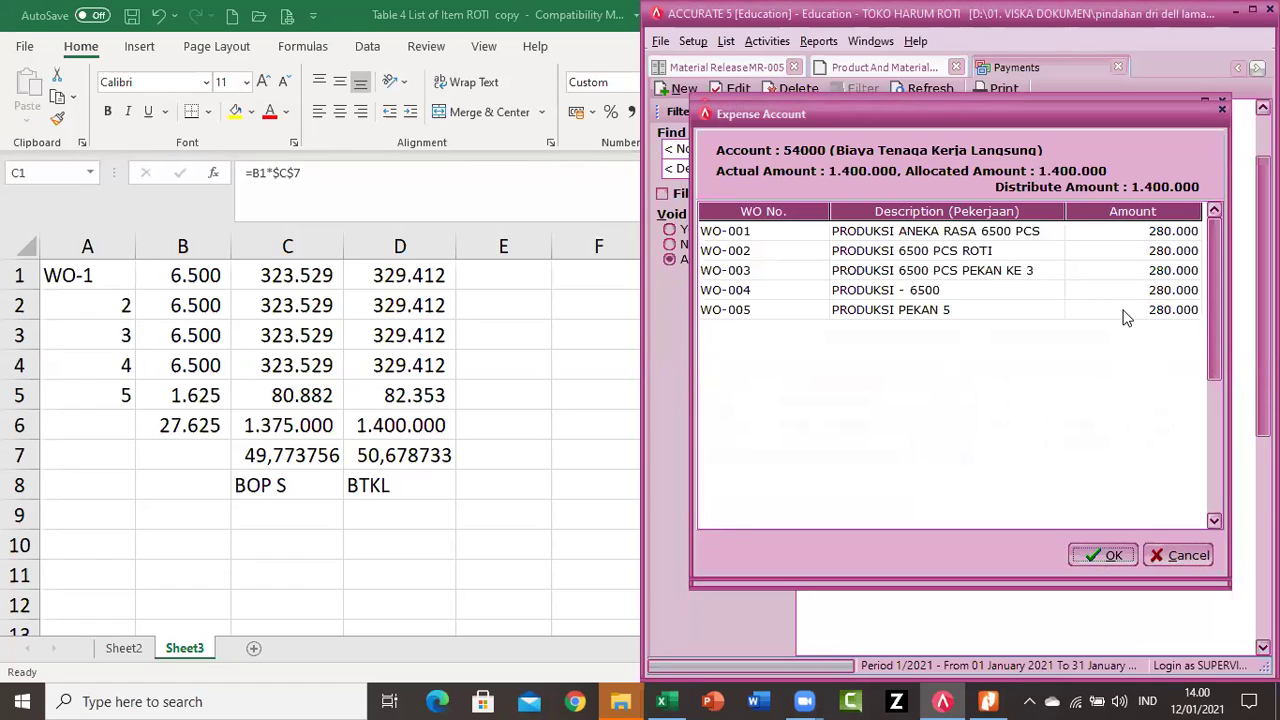
Set the labour cost amounts of WO-001, WO-002, WO-003 and WO-004 to 329.412 each.
{"action": "left_click", "coordinate": [1142, 238]}
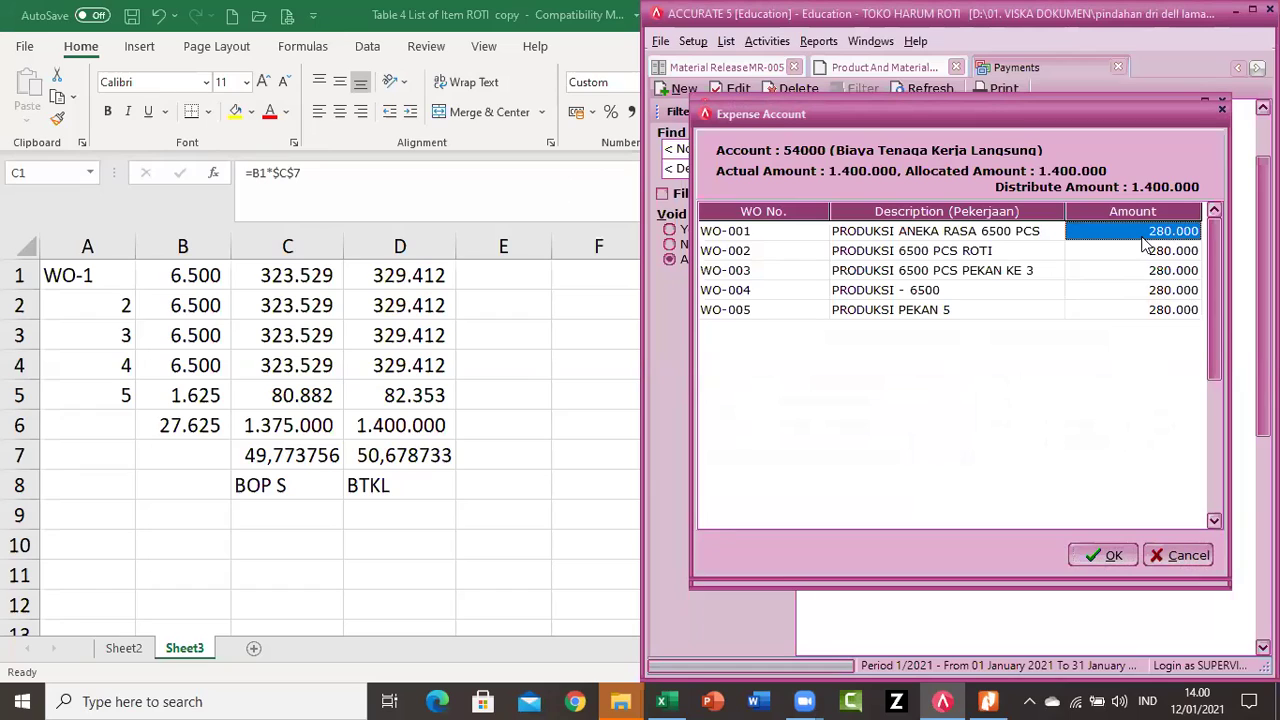
{"action": "type", "text": "329.412"}
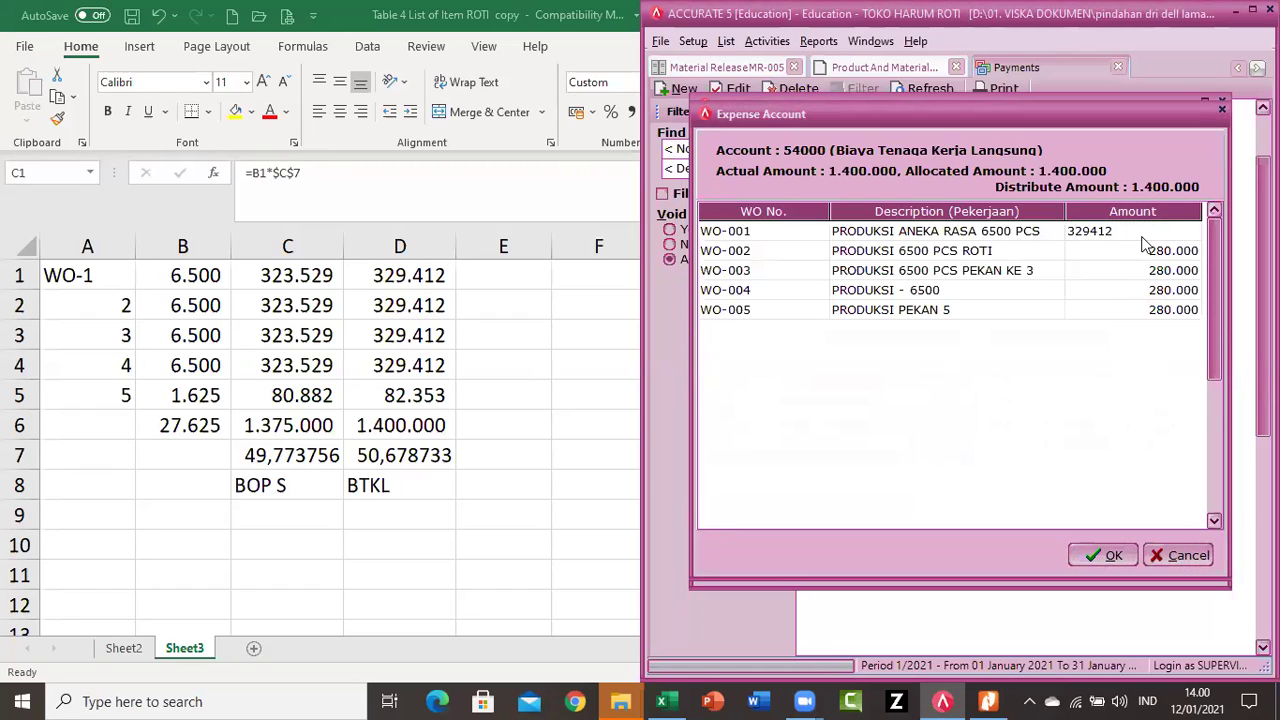
{"action": "key", "text": "Return"}
{"action": "type", "text": "329412"}
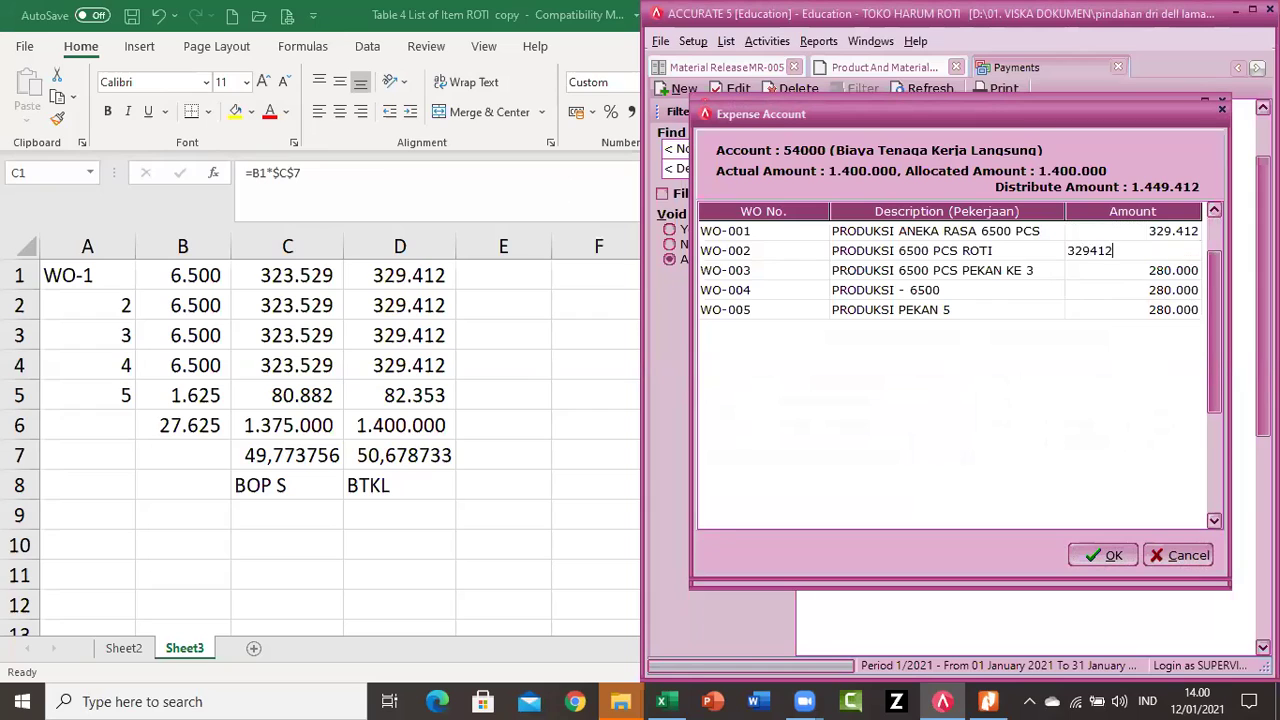
{"action": "key", "text": "Return"}
{"action": "type", "text": "32"}
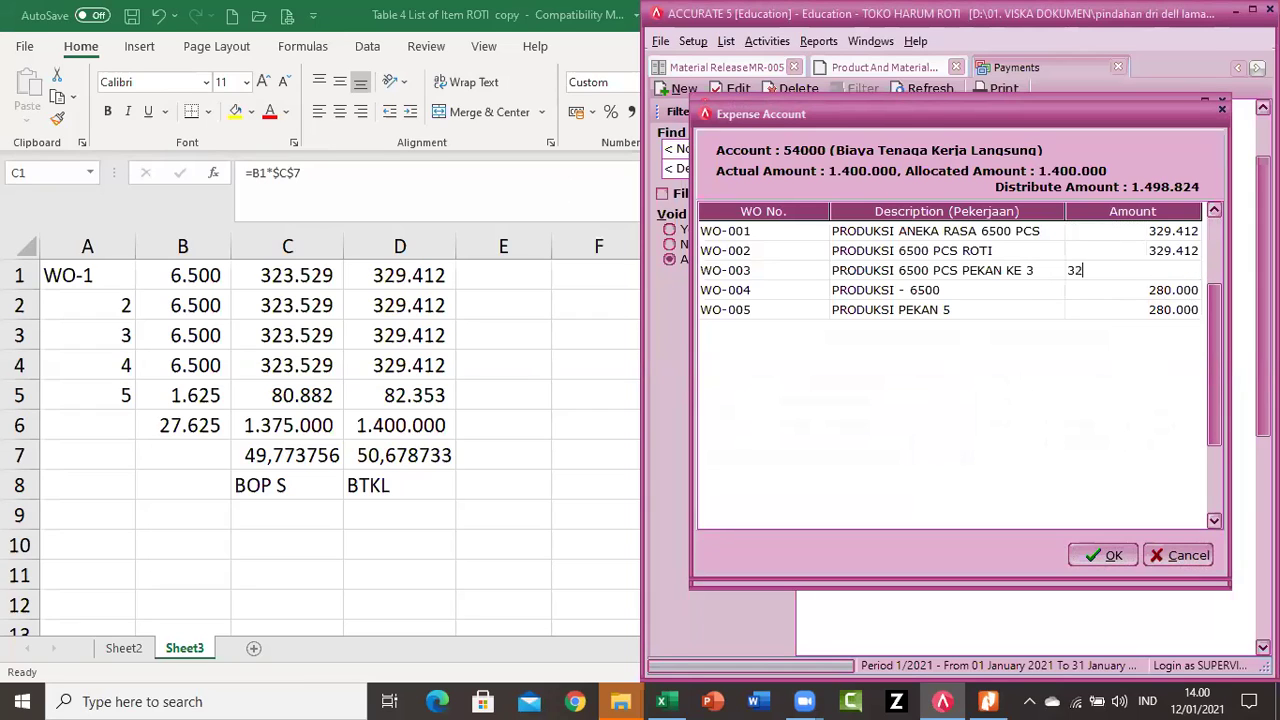
{"action": "type", "text": "91"}
{"action": "key", "text": "BackSpace"}
{"action": "type", "text": "412"}
{"action": "key", "text": "Down"}
{"action": "type", "text": "329.412"}
{"action": "key", "text": "Down"}
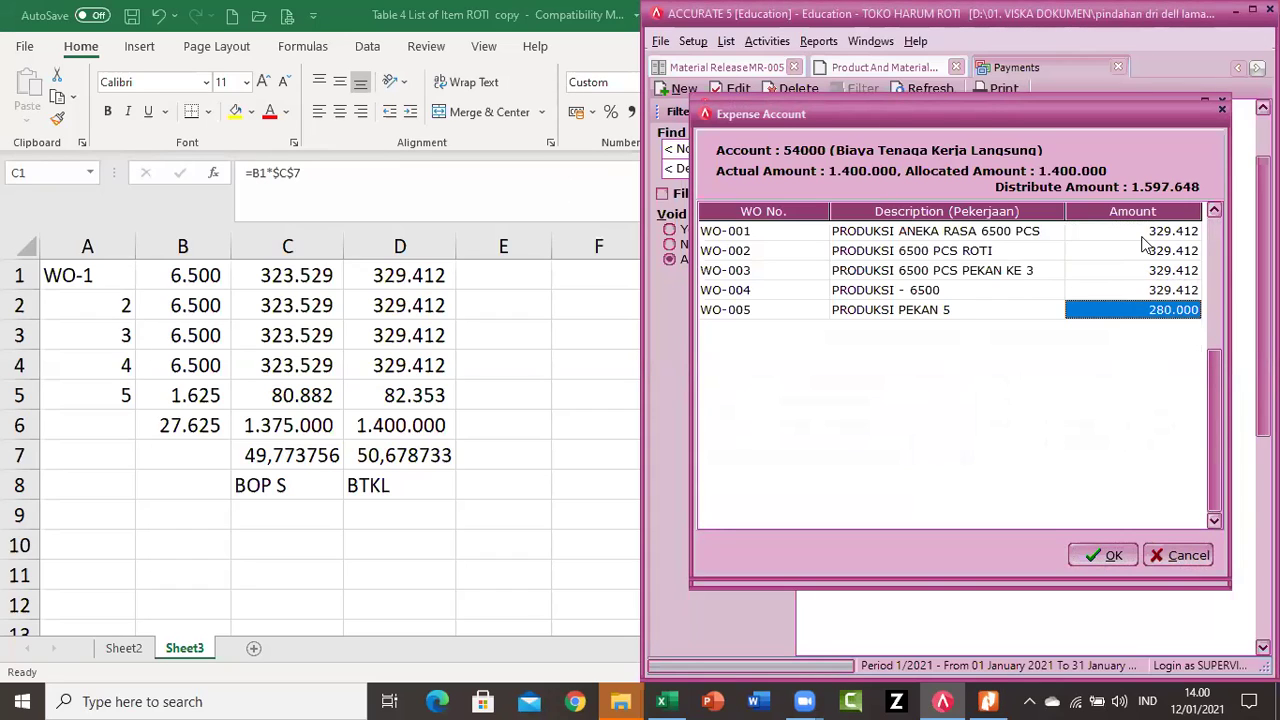
Set the WO-005 labour cost amount to 82.353 and try to confirm the distribution.
{"action": "type", "text": "82"}
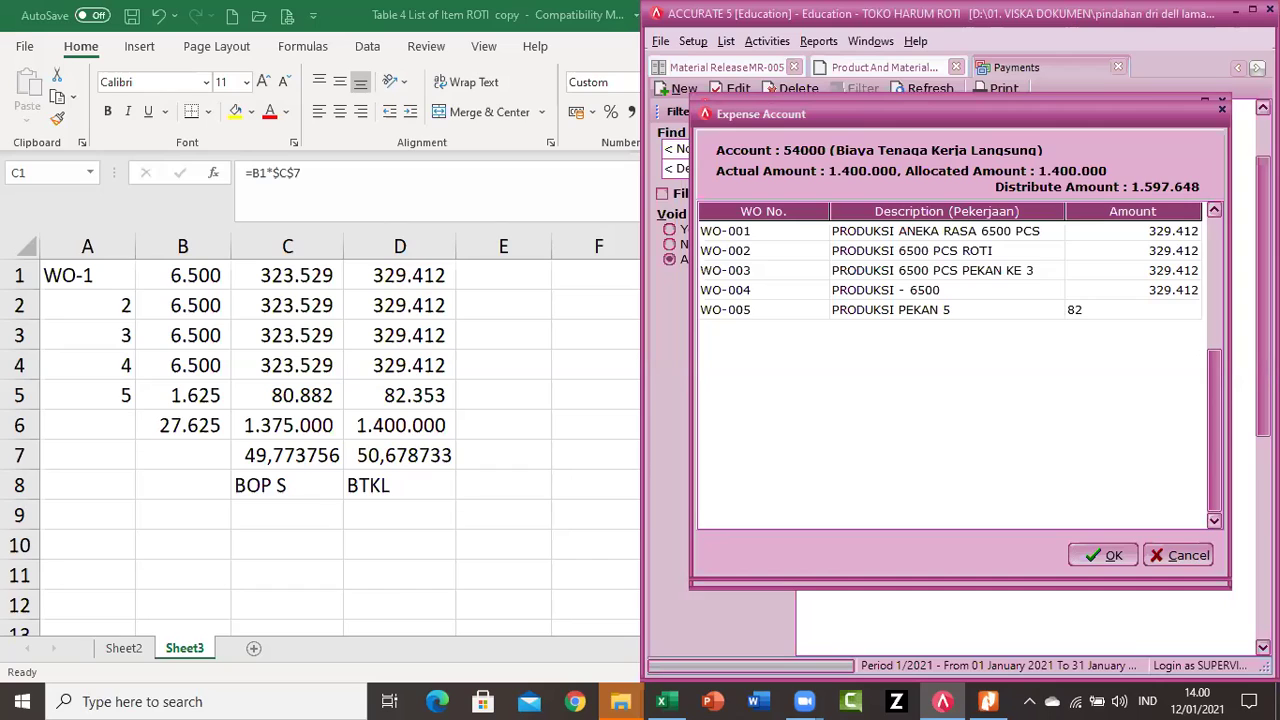
{"action": "type", "text": "353"}
{"action": "key", "text": "Return"}
{"action": "key", "text": "Up"}
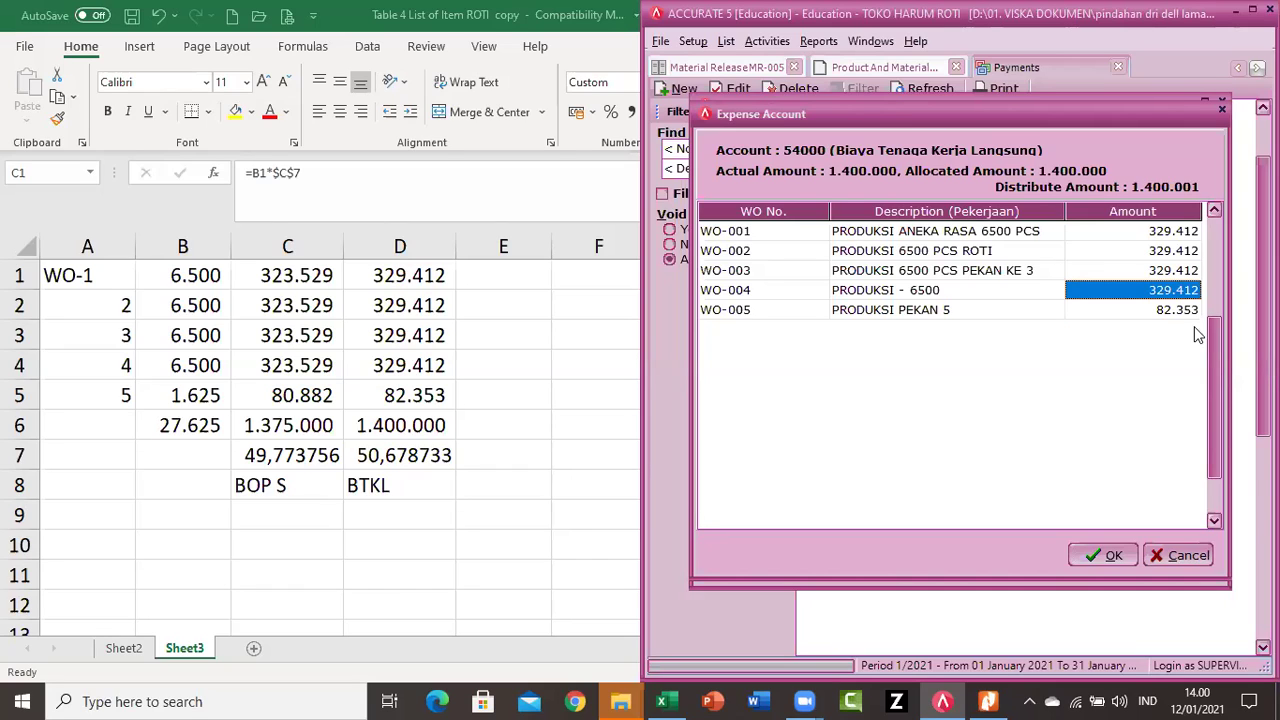
{"action": "left_click", "coordinate": [1114, 555]}
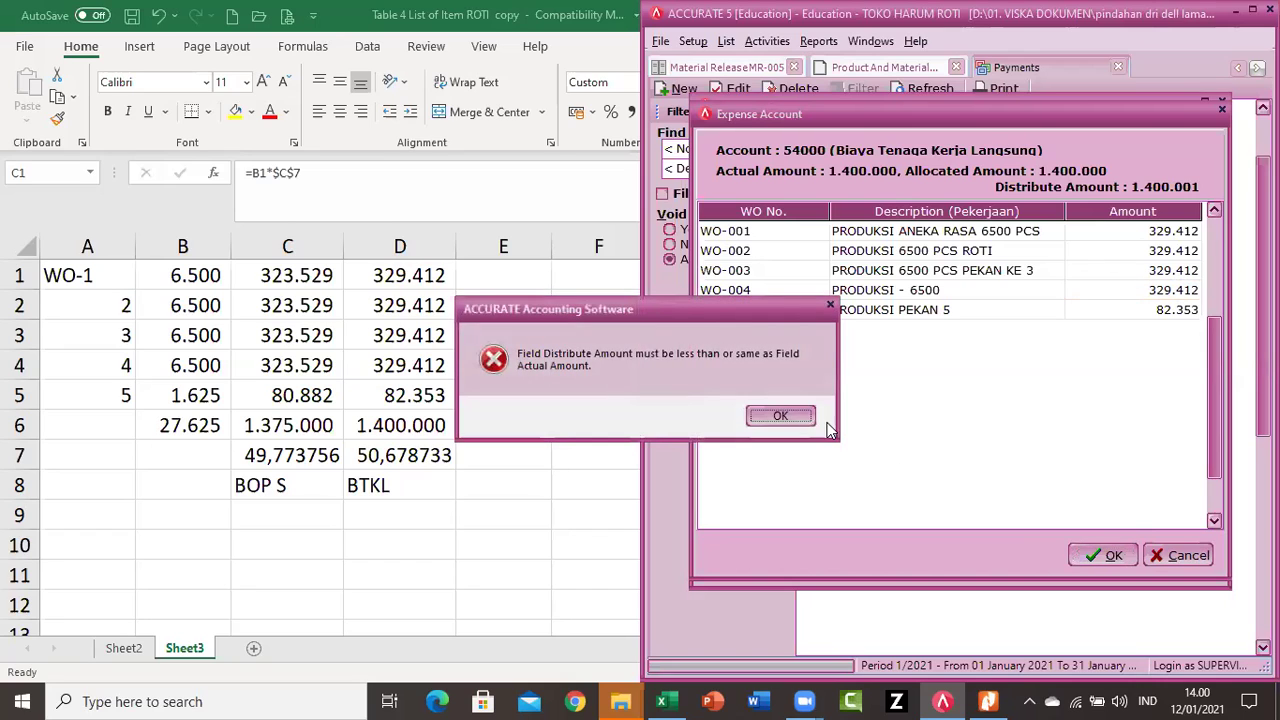
{"action": "left_click", "coordinate": [785, 420]}
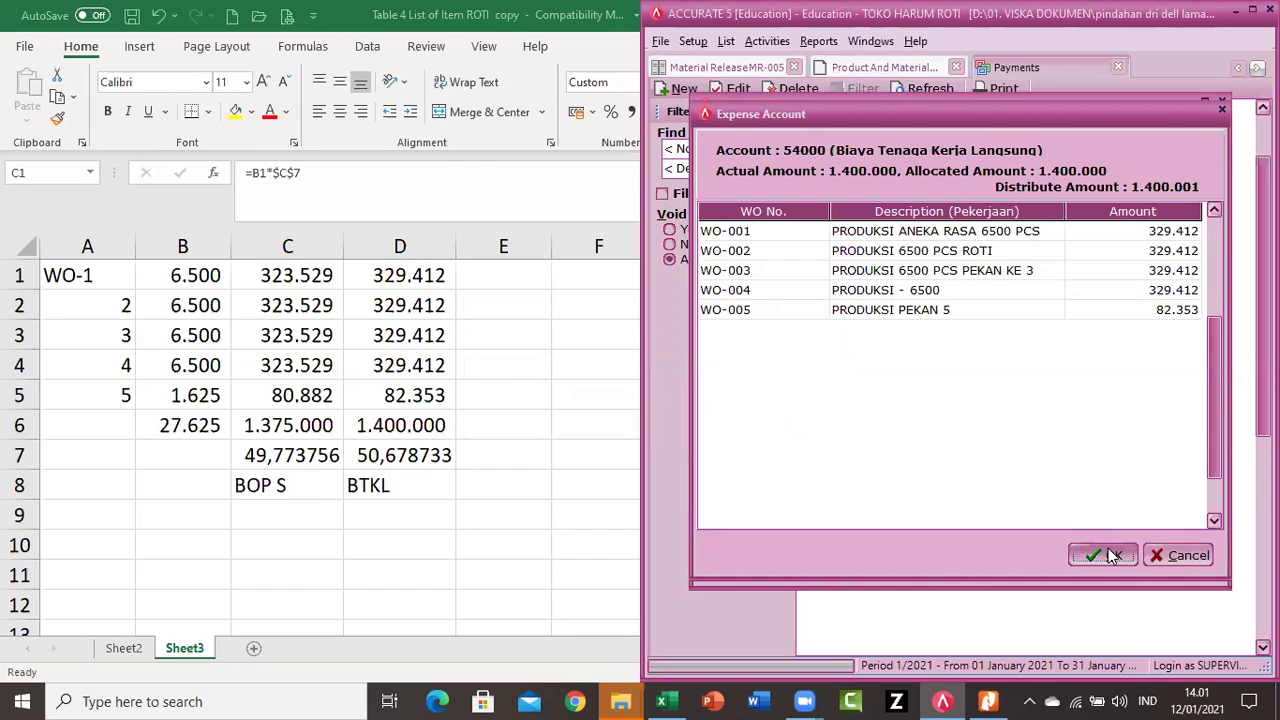
Set the WO-005 labour cost amount to 82.352 and confirm the account 54000 distribution.
{"action": "left_click", "coordinate": [1166, 316]}
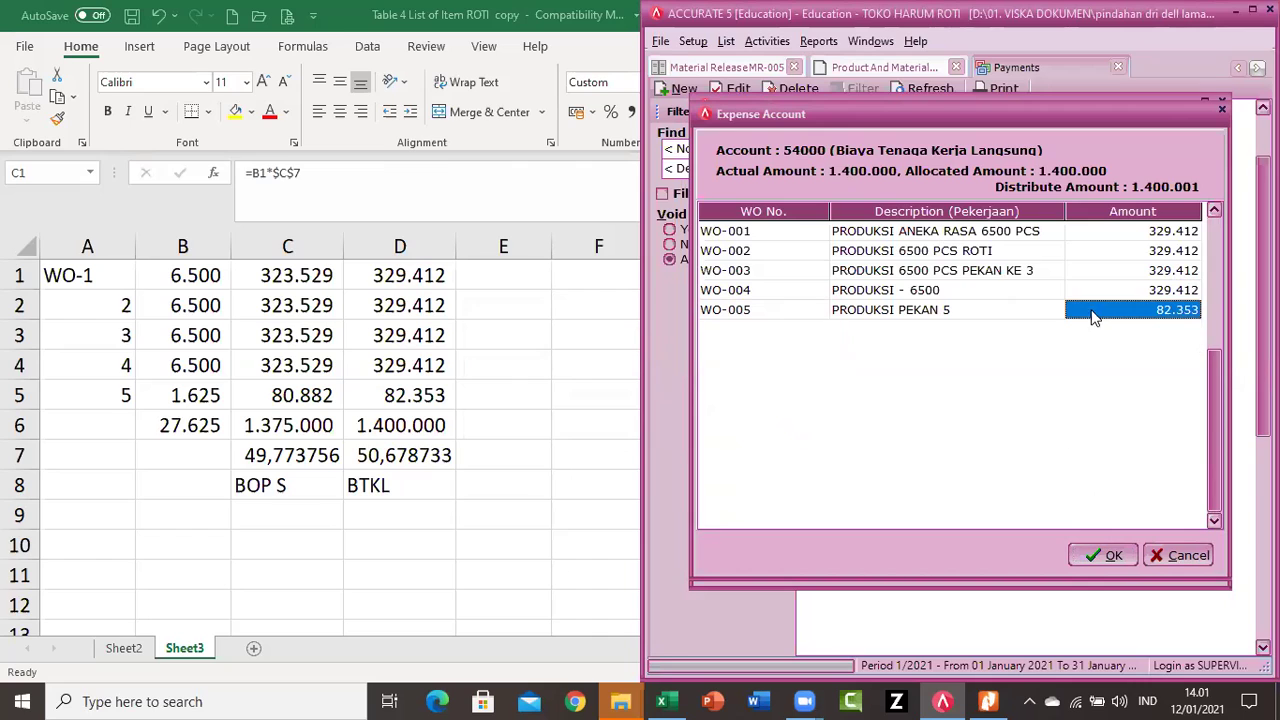
{"action": "left_click", "coordinate": [1101, 313]}
{"action": "type", "text": "82352"}
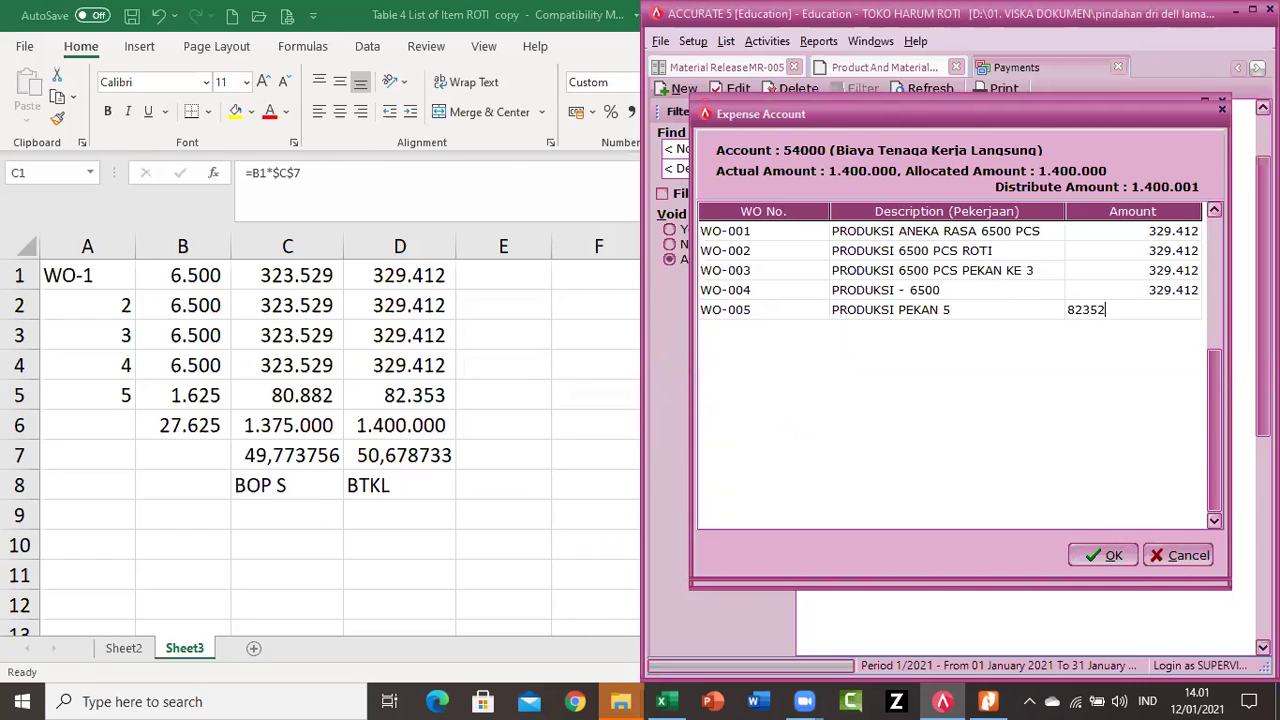
{"action": "key", "text": "Return"}
{"action": "left_click", "coordinate": [1105, 558]}
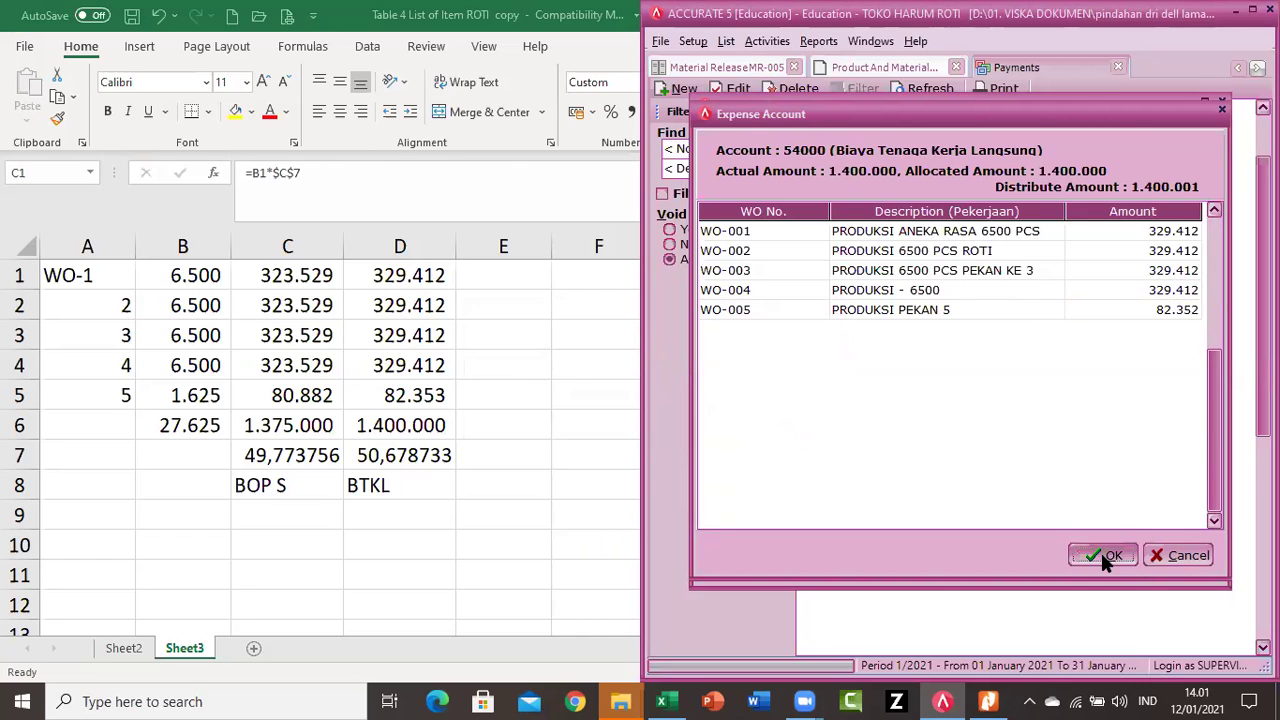
Run the period end for September 2020 with the production cost allocations.
{"action": "left_click", "coordinate": [1105, 565]}
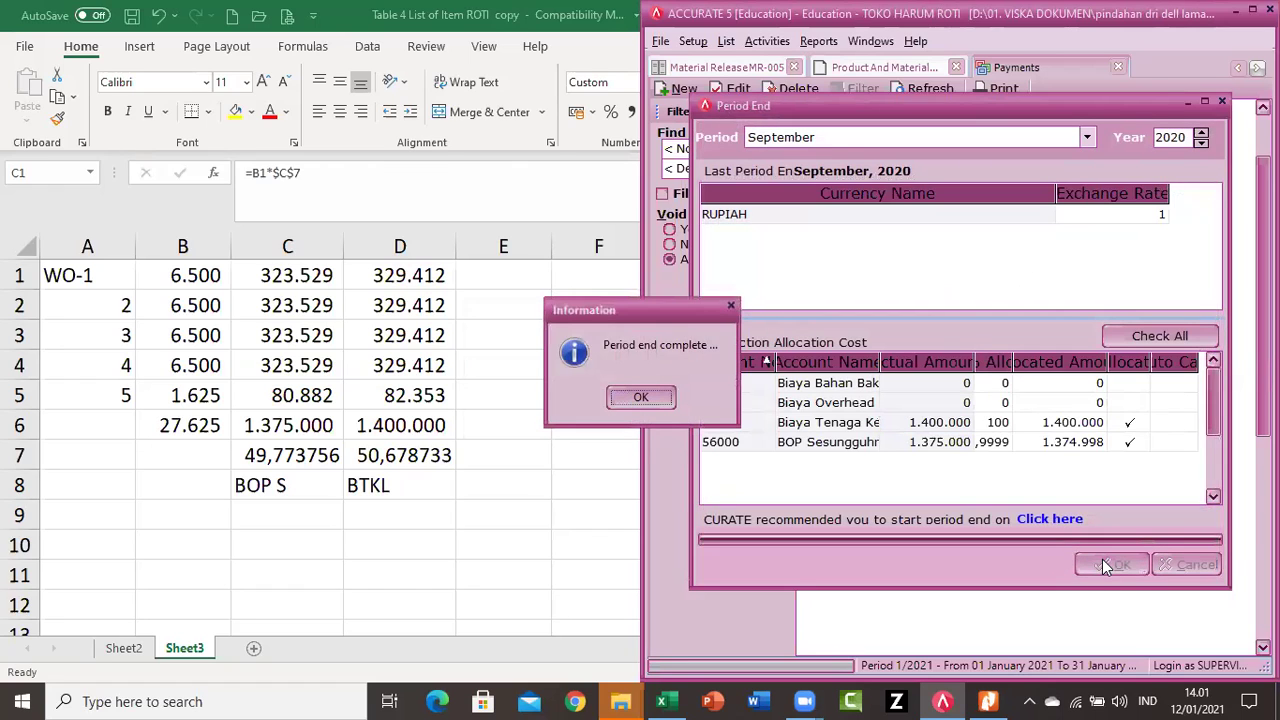
{"action": "left_click", "coordinate": [643, 398]}
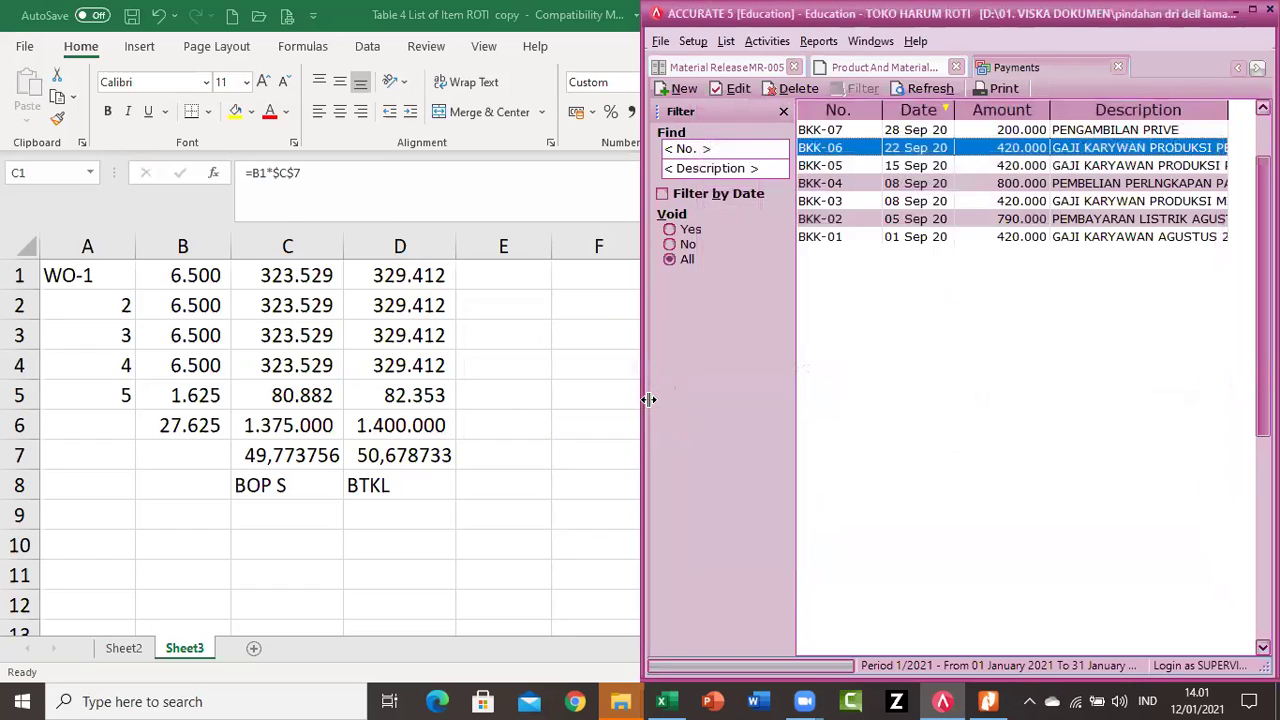
Open a new journal voucher and go back to the September 2020 production month-end voucher BM-05.
{"action": "left_click", "coordinate": [767, 41]}
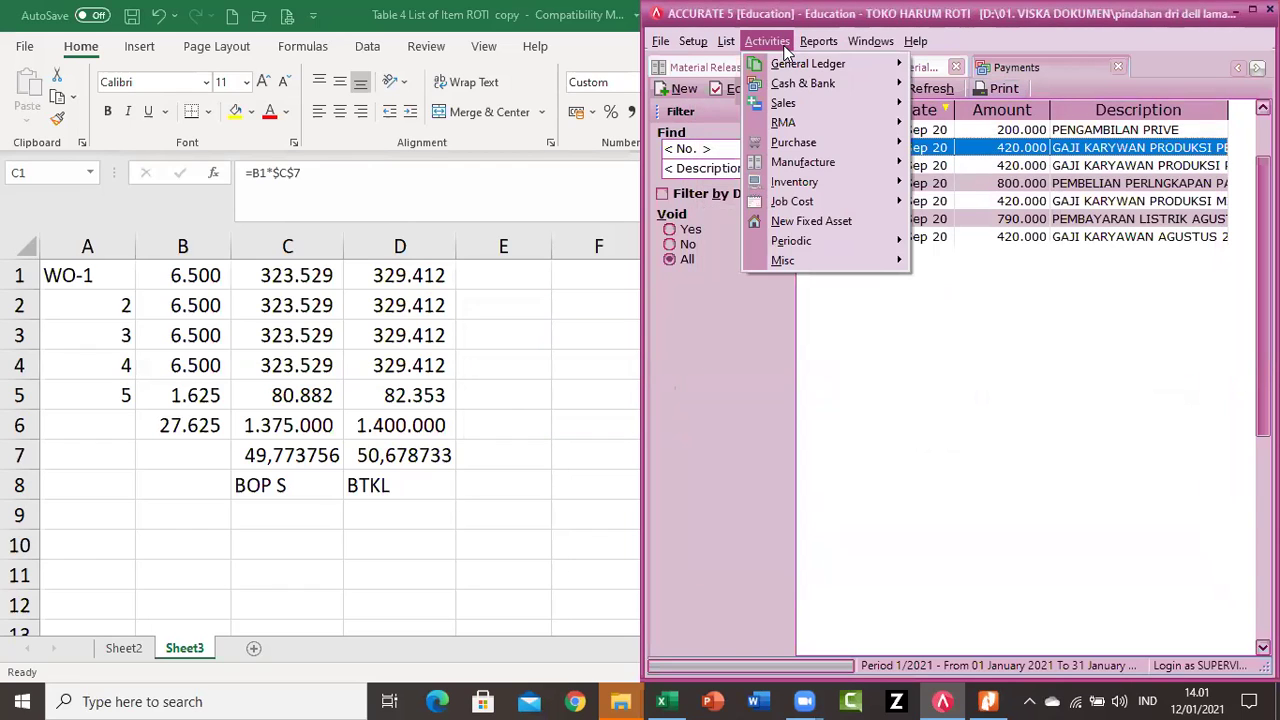
{"action": "mouse_move", "coordinate": [880, 68]}
{"action": "left_click", "coordinate": [955, 67]}
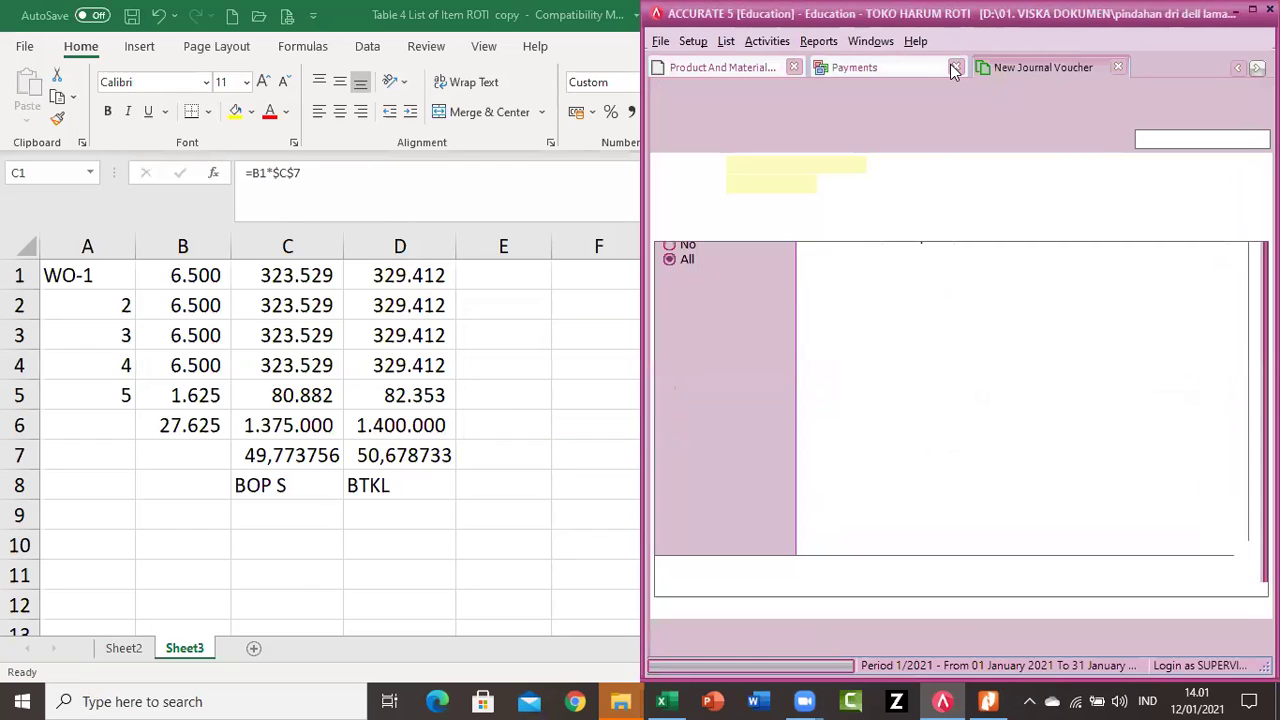
{"action": "left_click", "coordinate": [661, 88]}
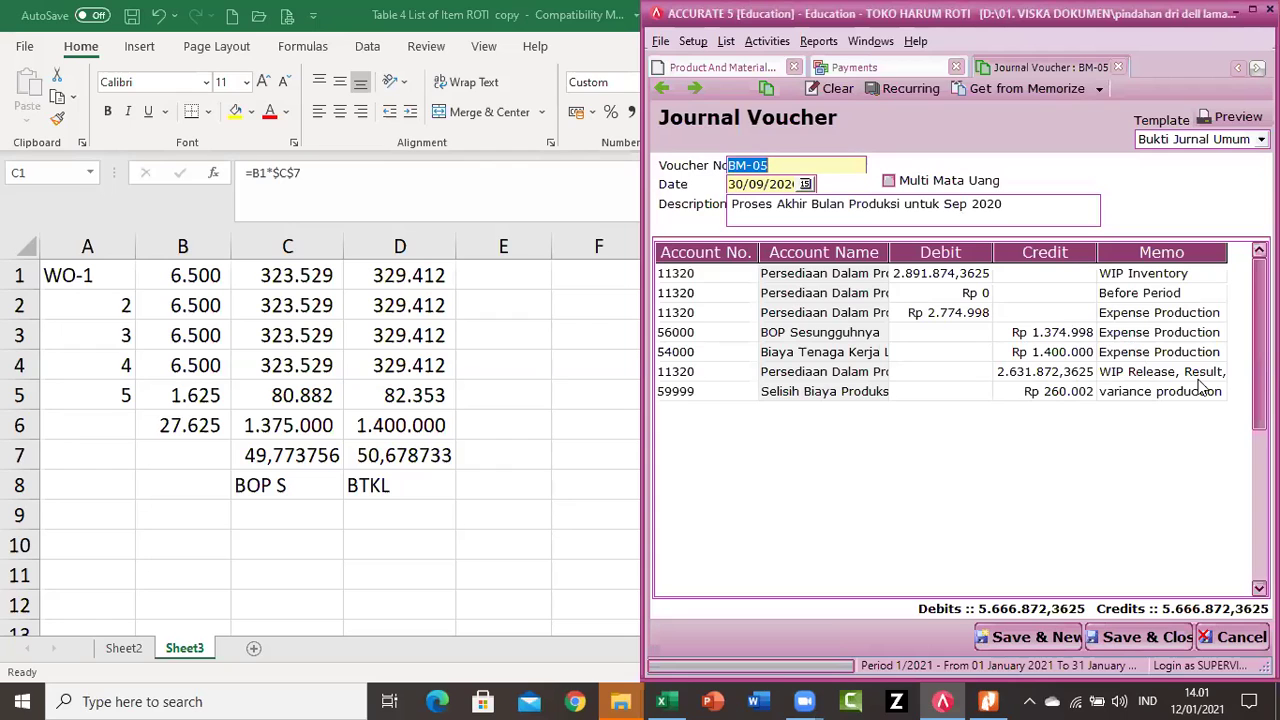
Maximize the ACCURATE window and widen the voucher's Account Name and Debit columns to show their full contents.
{"action": "left_click", "coordinate": [1253, 10]}
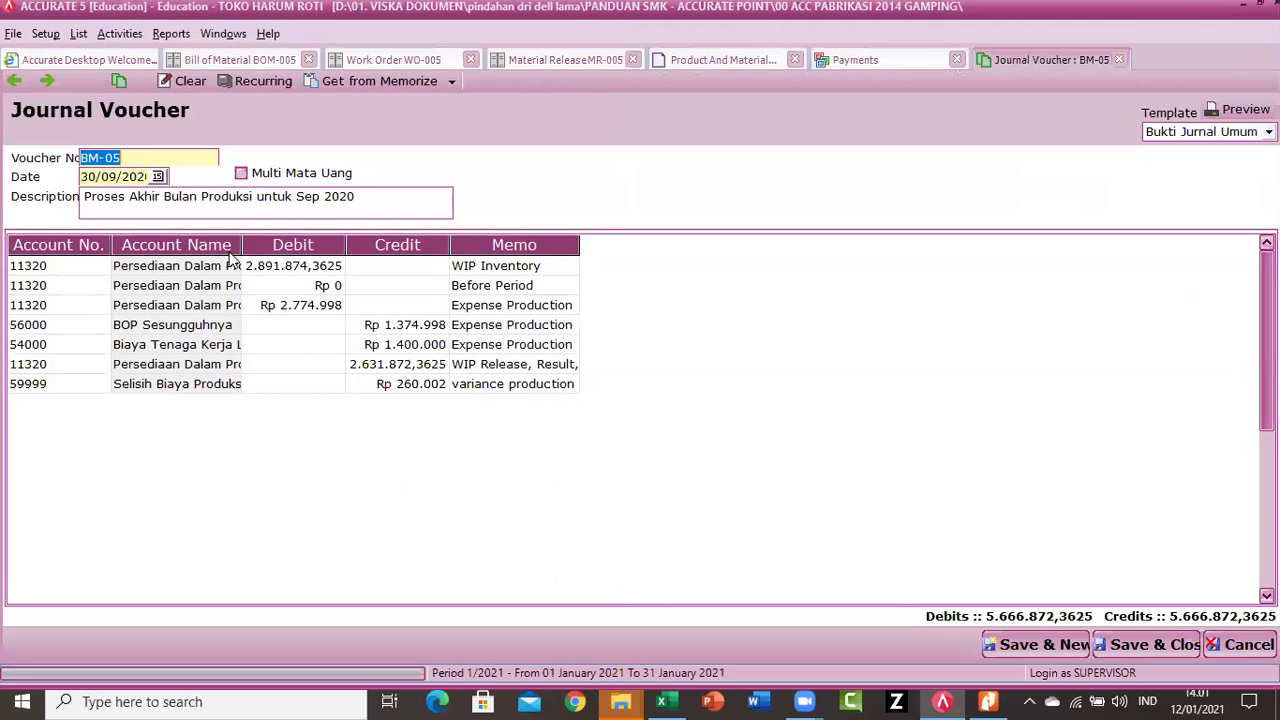
{"action": "left_click_drag", "start_coordinate": [240, 245], "coordinate": [426, 245]}
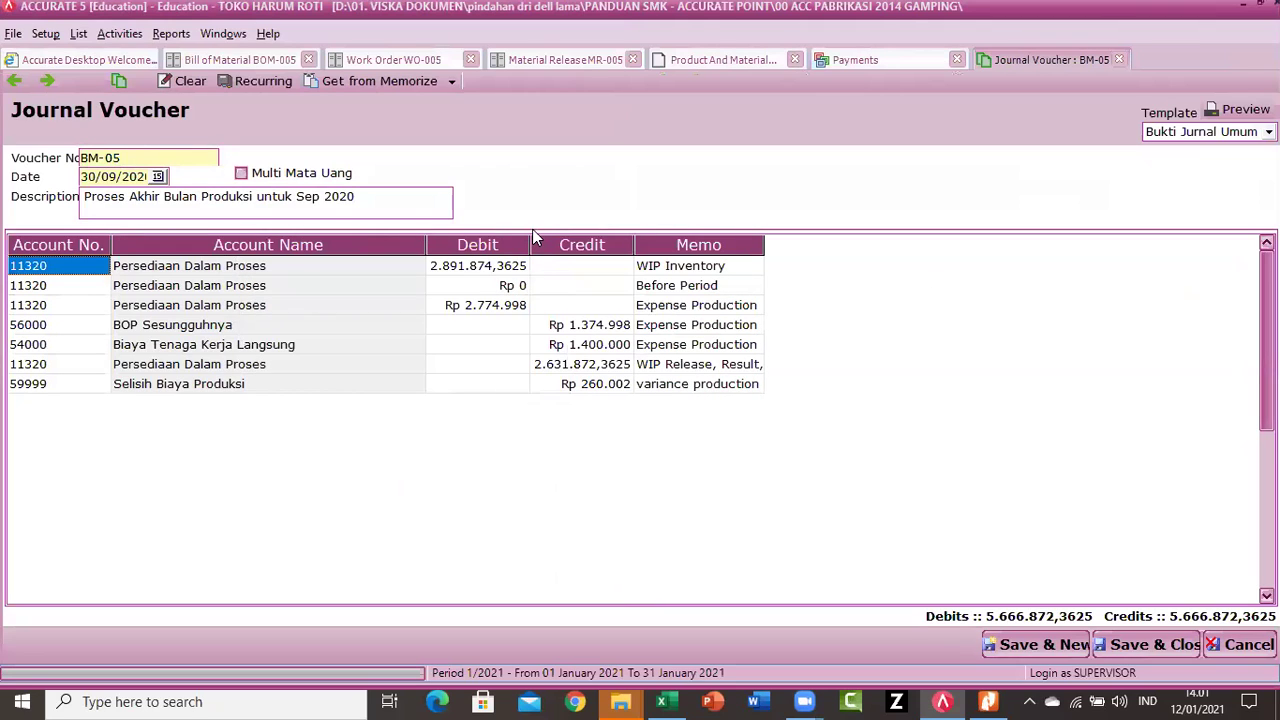
{"action": "left_click_drag", "start_coordinate": [527, 237], "coordinate": [591, 240]}
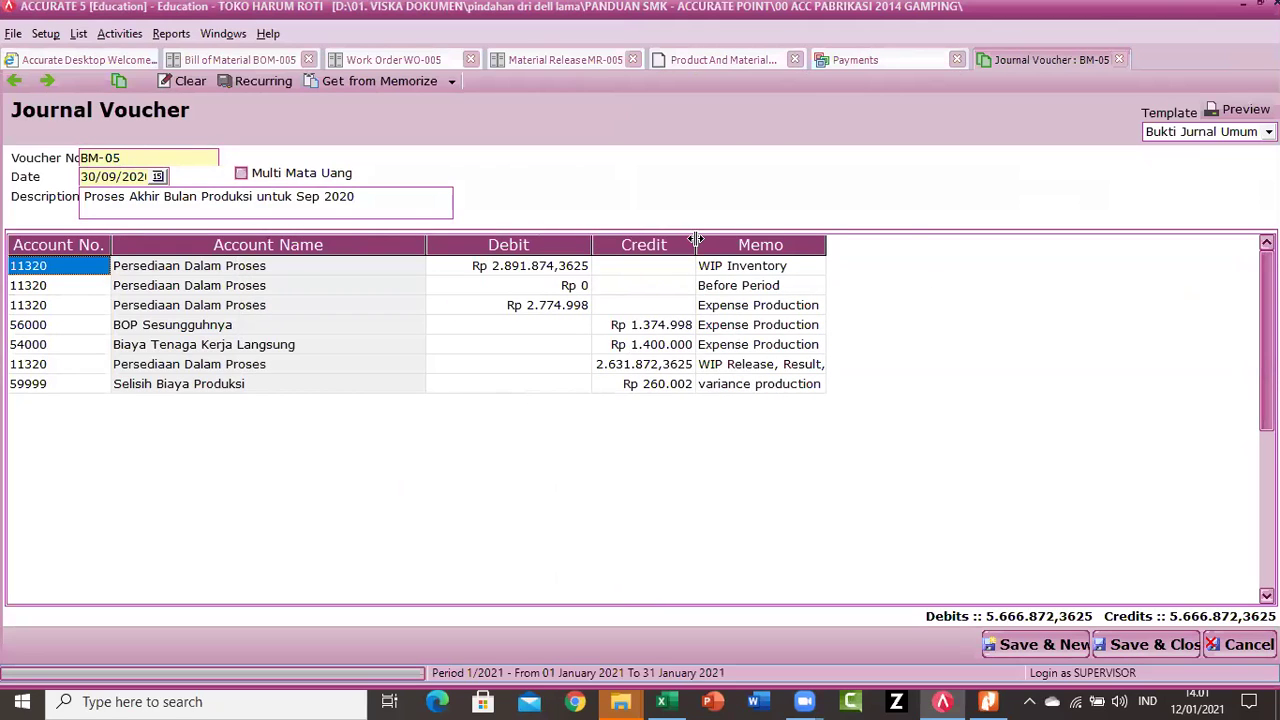
Widen the voucher's Credit column and compare its WIP Inventory debit with the product and material result MJ-005.
{"action": "left_click_drag", "start_coordinate": [695, 240], "coordinate": [782, 241]}
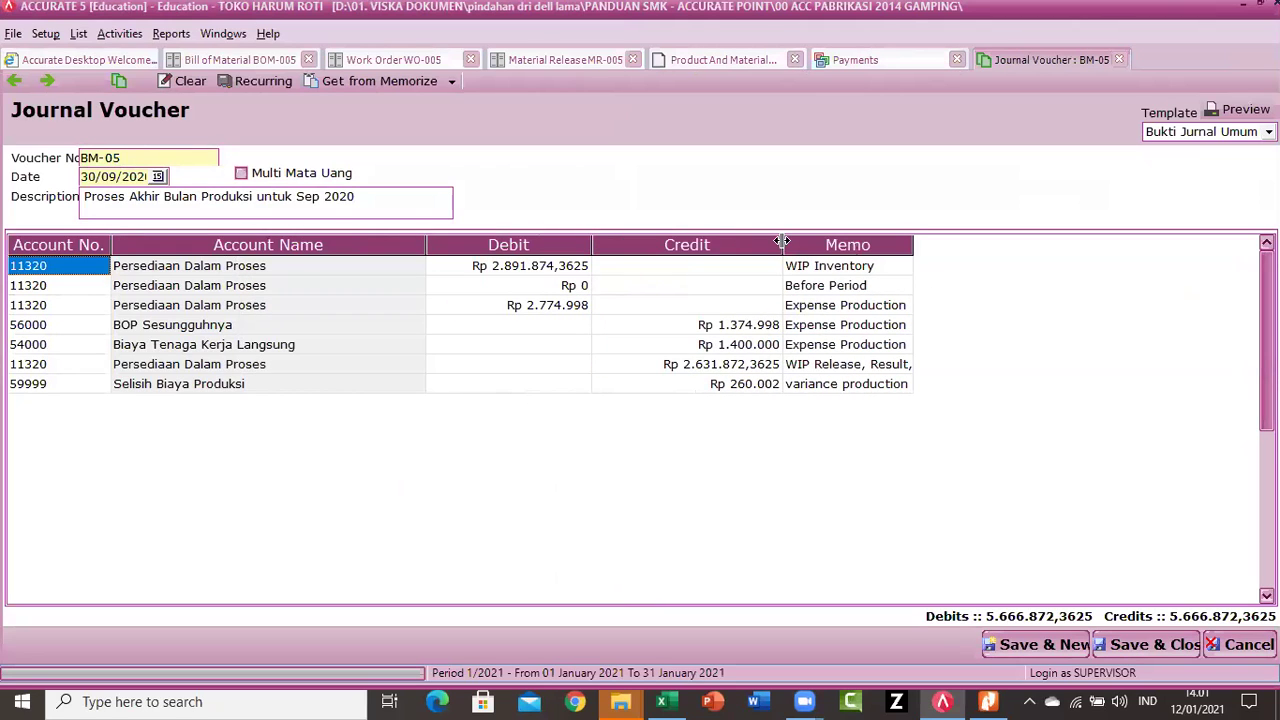
{"action": "left_click", "coordinate": [533, 271]}
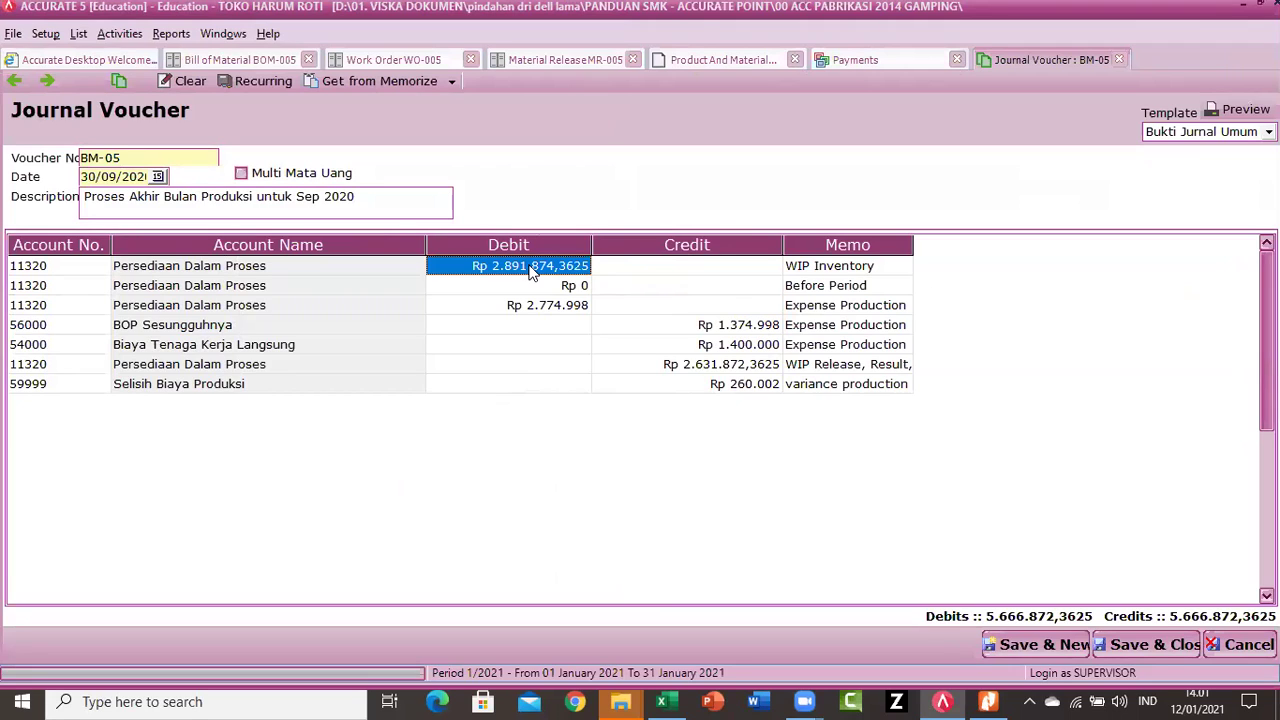
{"action": "left_click", "coordinate": [702, 60]}
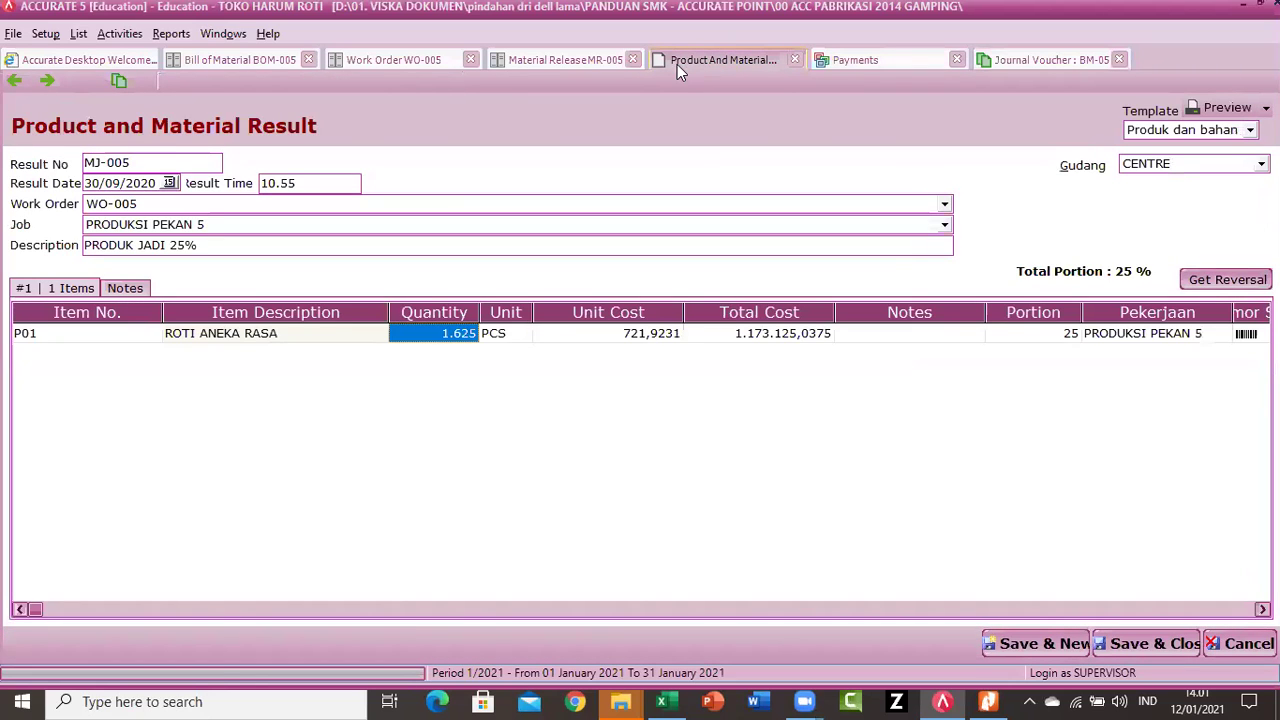
{"action": "left_click", "coordinate": [1008, 63]}
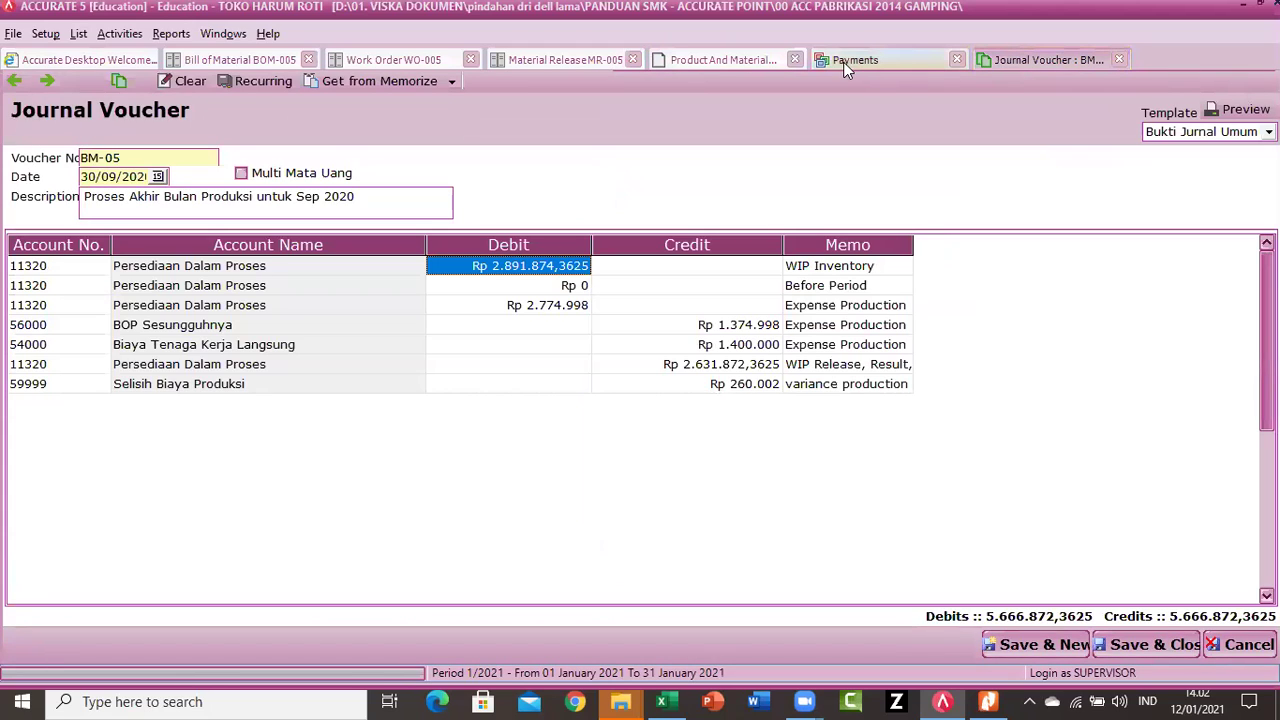
Check work order WO-005's total cost and its labour and overhead costs against the amounts in journal voucher BM-05.
{"action": "left_click", "coordinate": [557, 64]}
{"action": "left_click", "coordinate": [408, 58]}
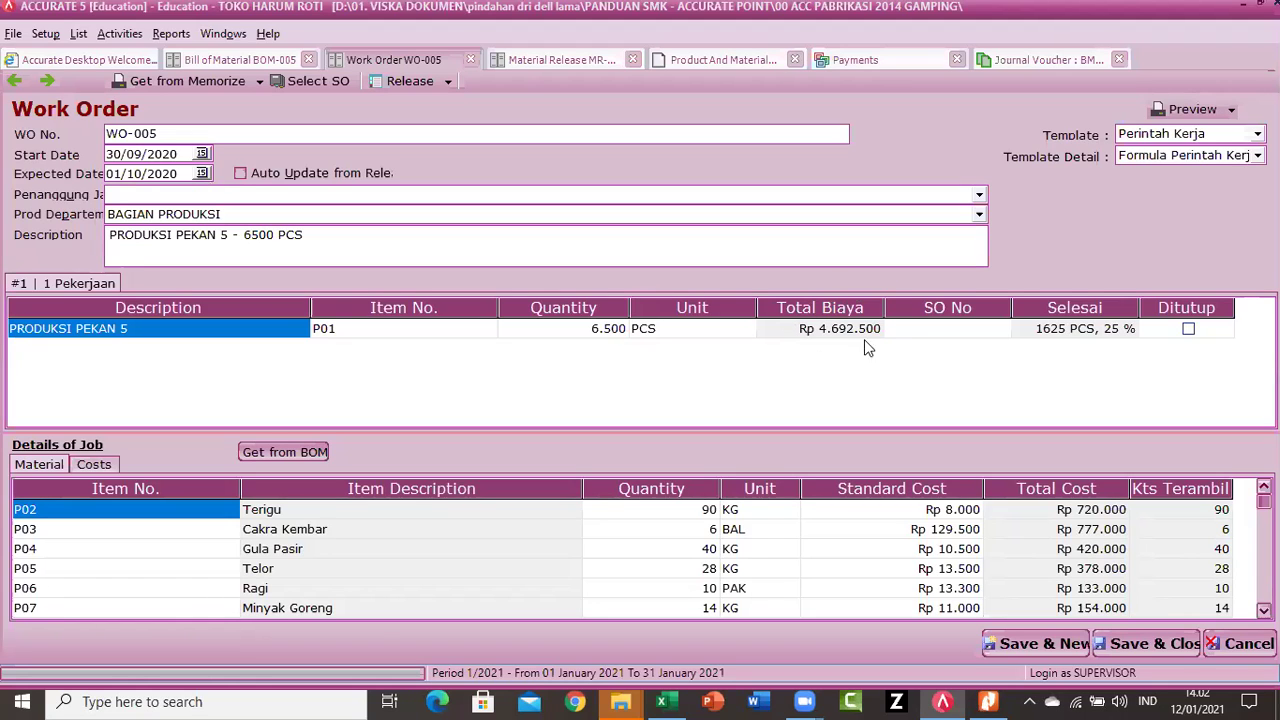
{"action": "left_click", "coordinate": [1023, 58]}
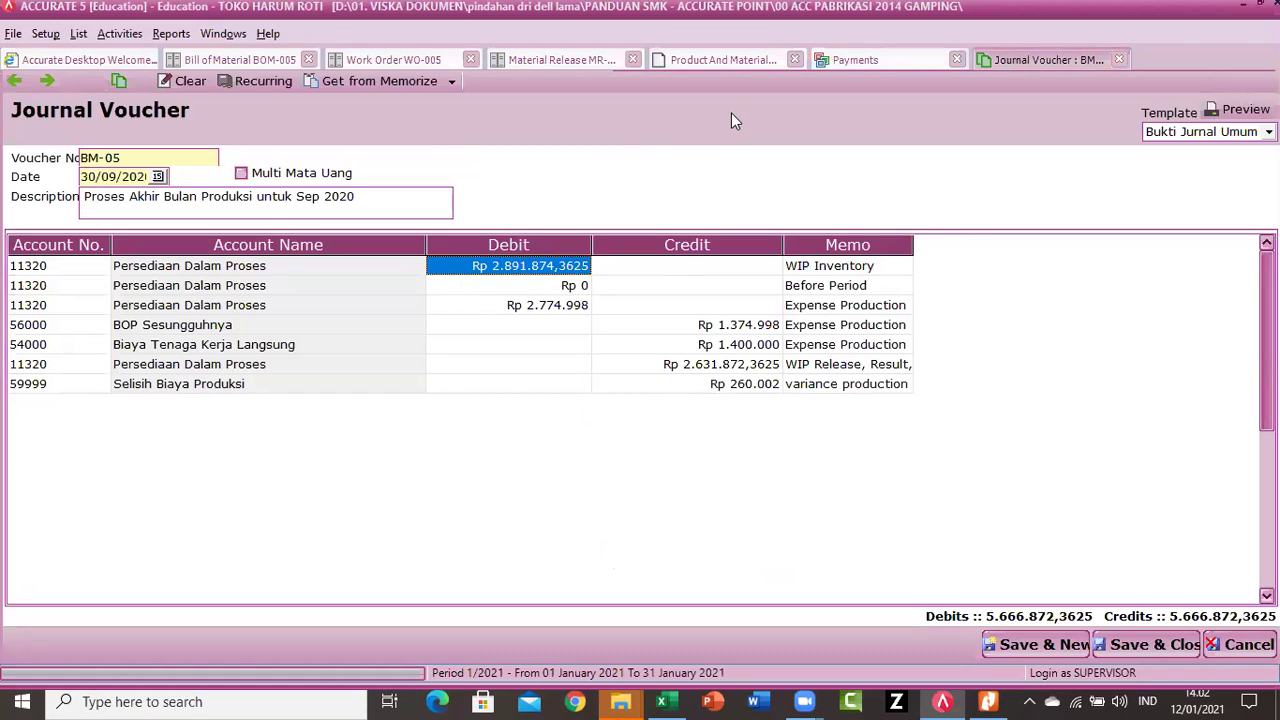
{"action": "left_click", "coordinate": [393, 60]}
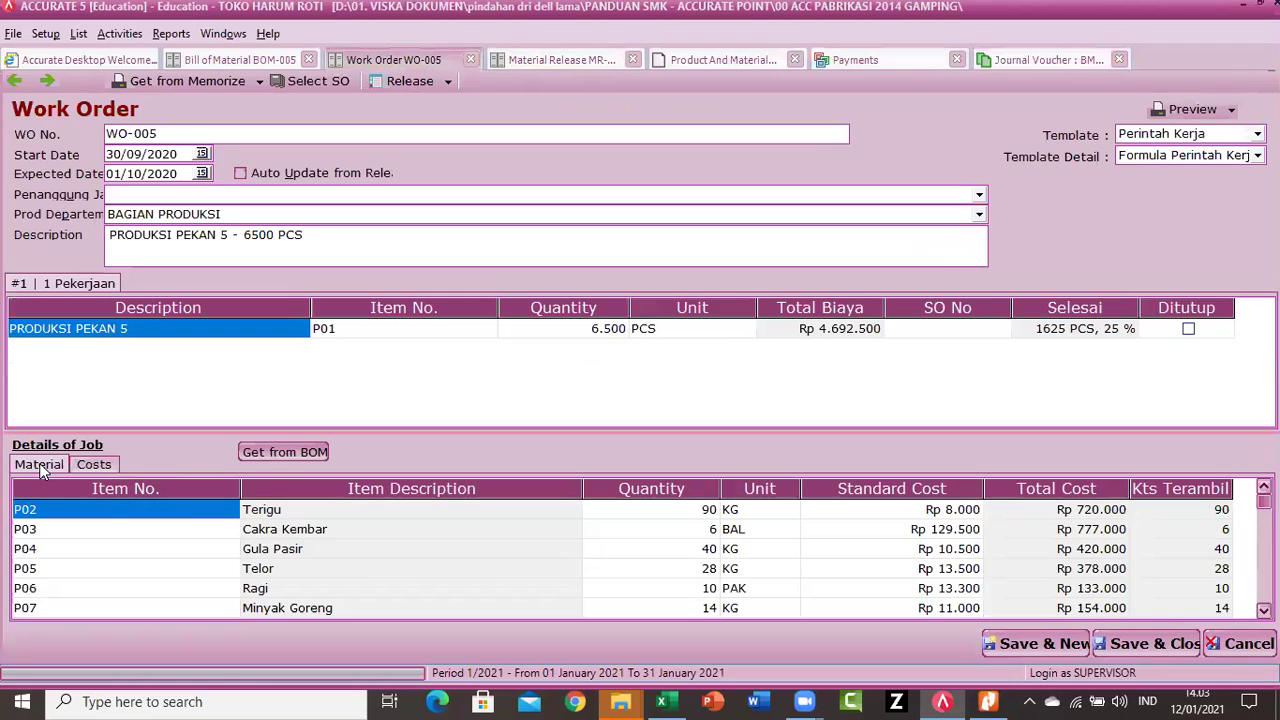
{"action": "left_click", "coordinate": [95, 465]}
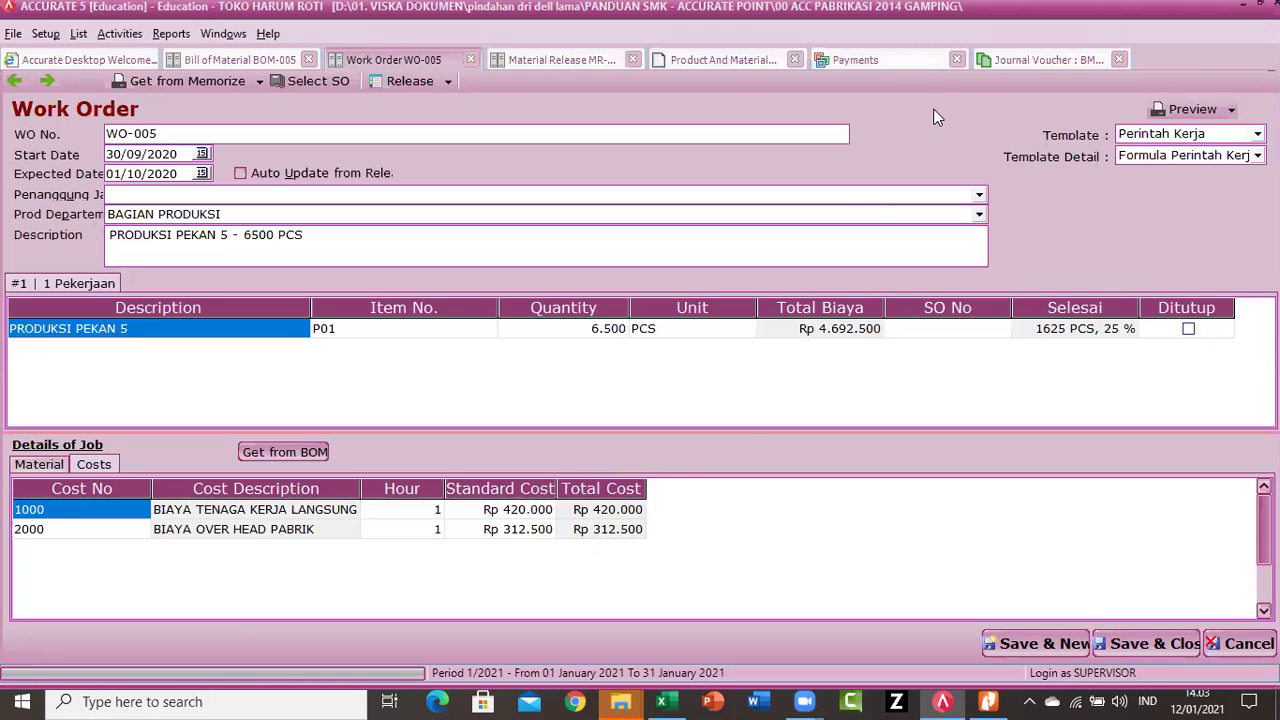
{"action": "left_click", "coordinate": [1029, 58]}
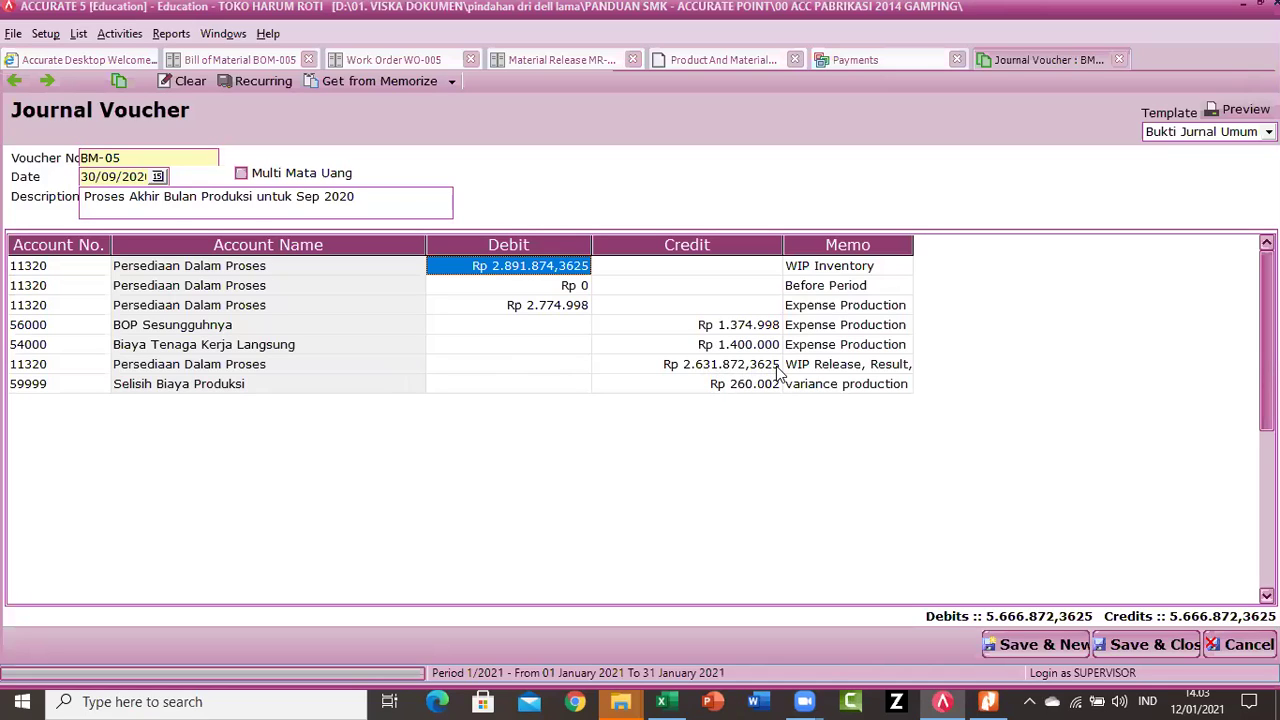
{"action": "left_click", "coordinate": [507, 252]}
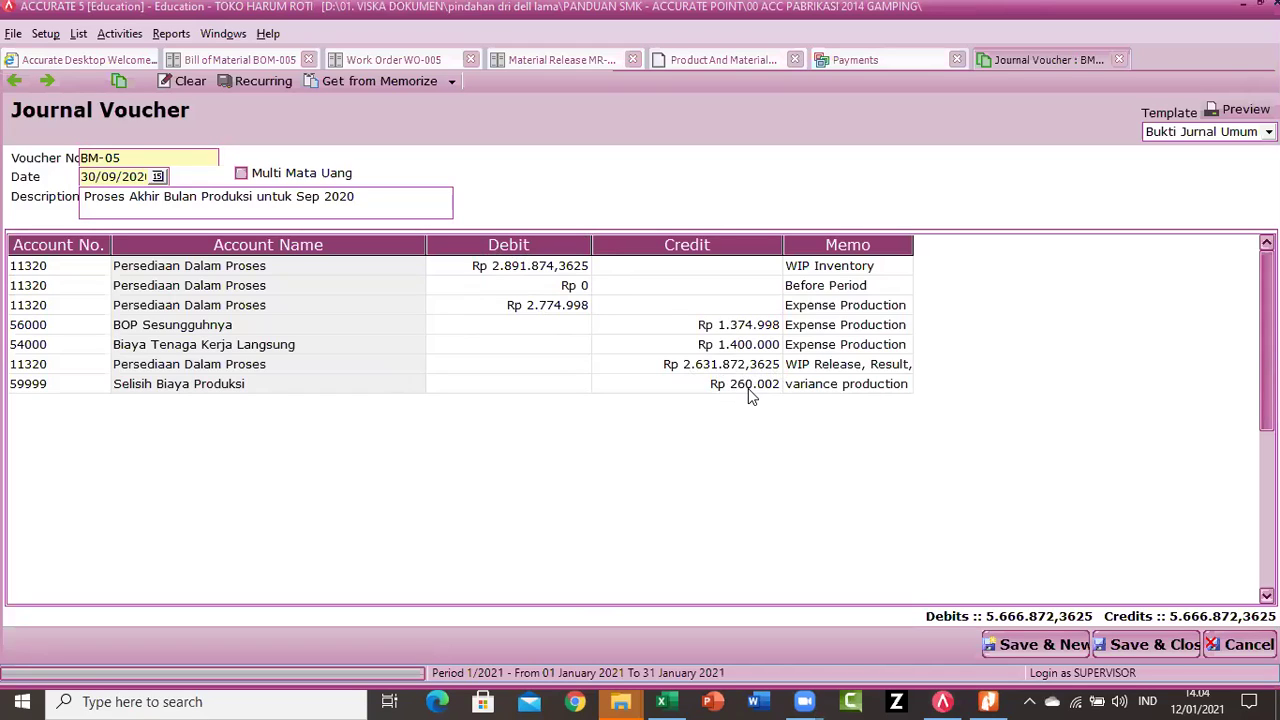
{"action": "left_click", "coordinate": [356, 58]}
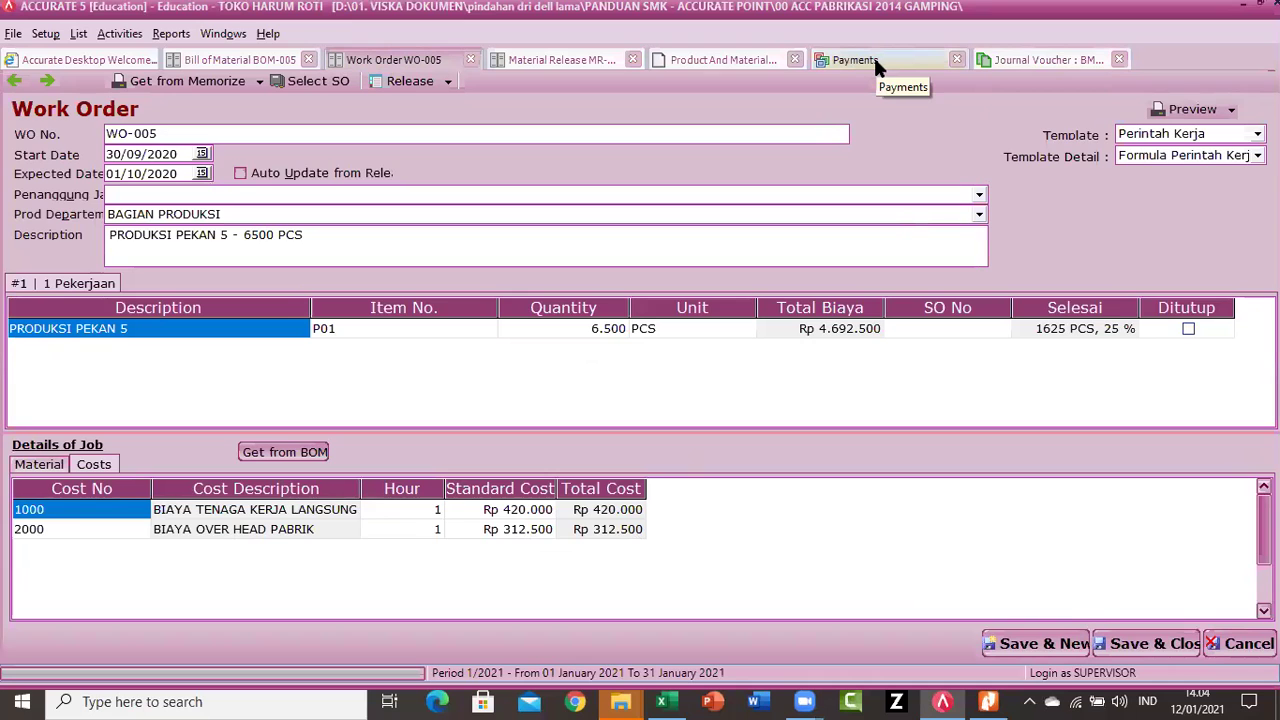
{"action": "left_click", "coordinate": [1050, 60]}
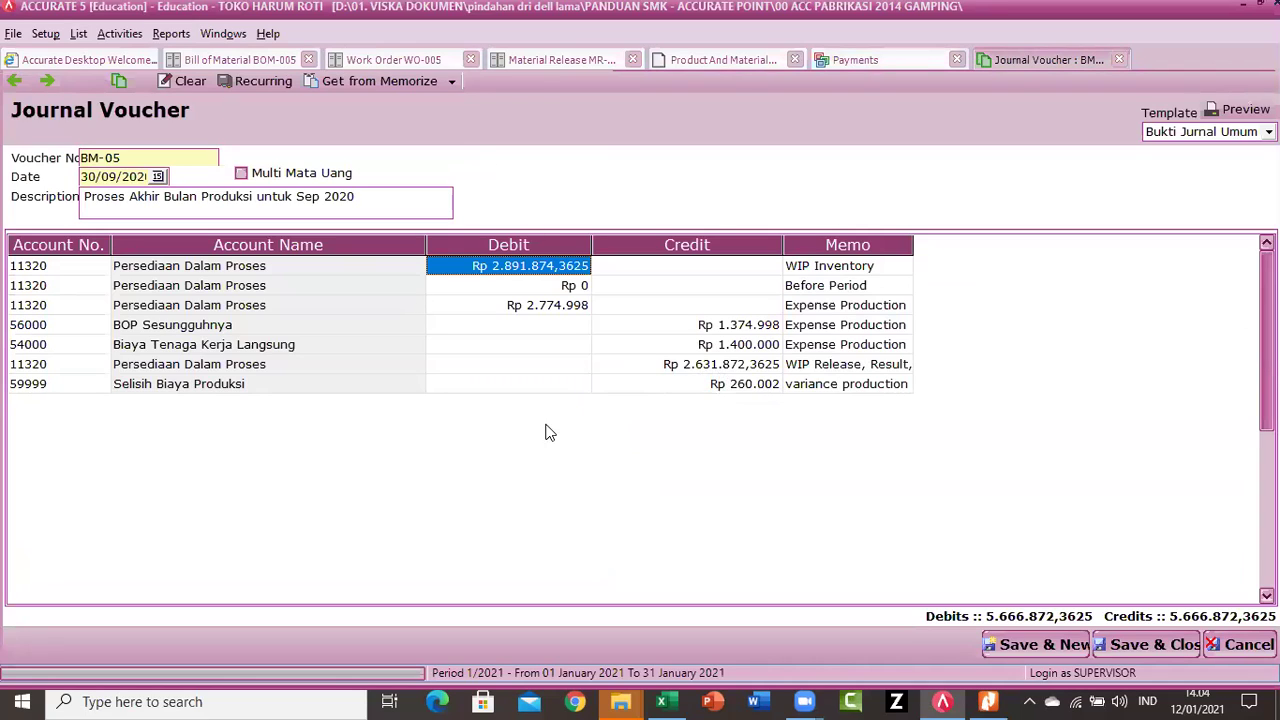
Open the Cost Of Goods Manufactured report from the Manufacturing Reports category of the report index.
{"action": "left_click", "coordinate": [171, 33]}
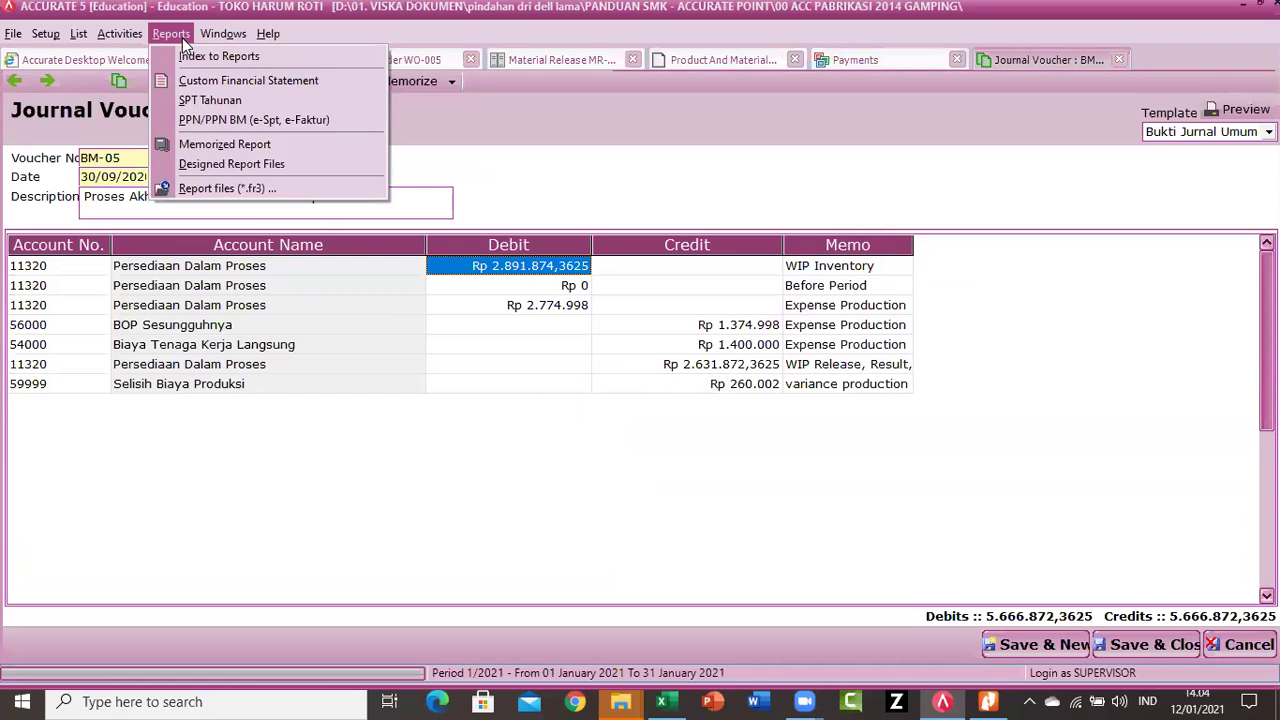
{"action": "left_click", "coordinate": [202, 57]}
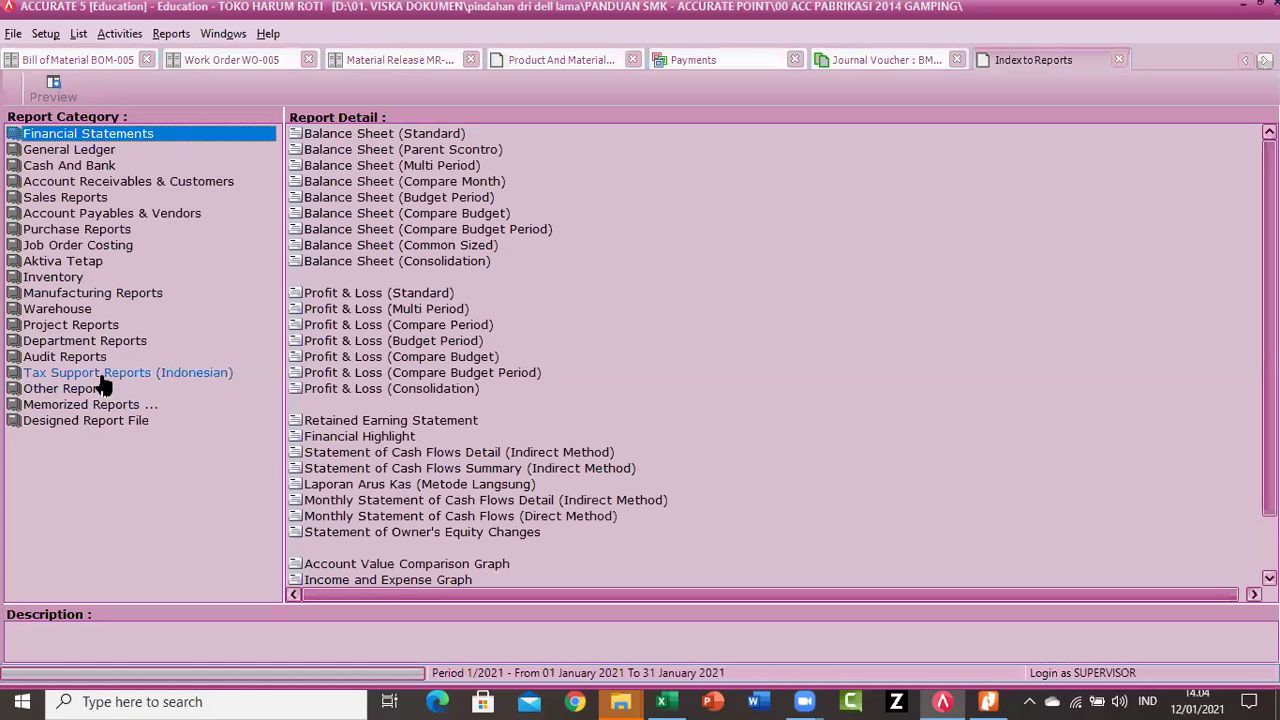
{"action": "left_click", "coordinate": [106, 296]}
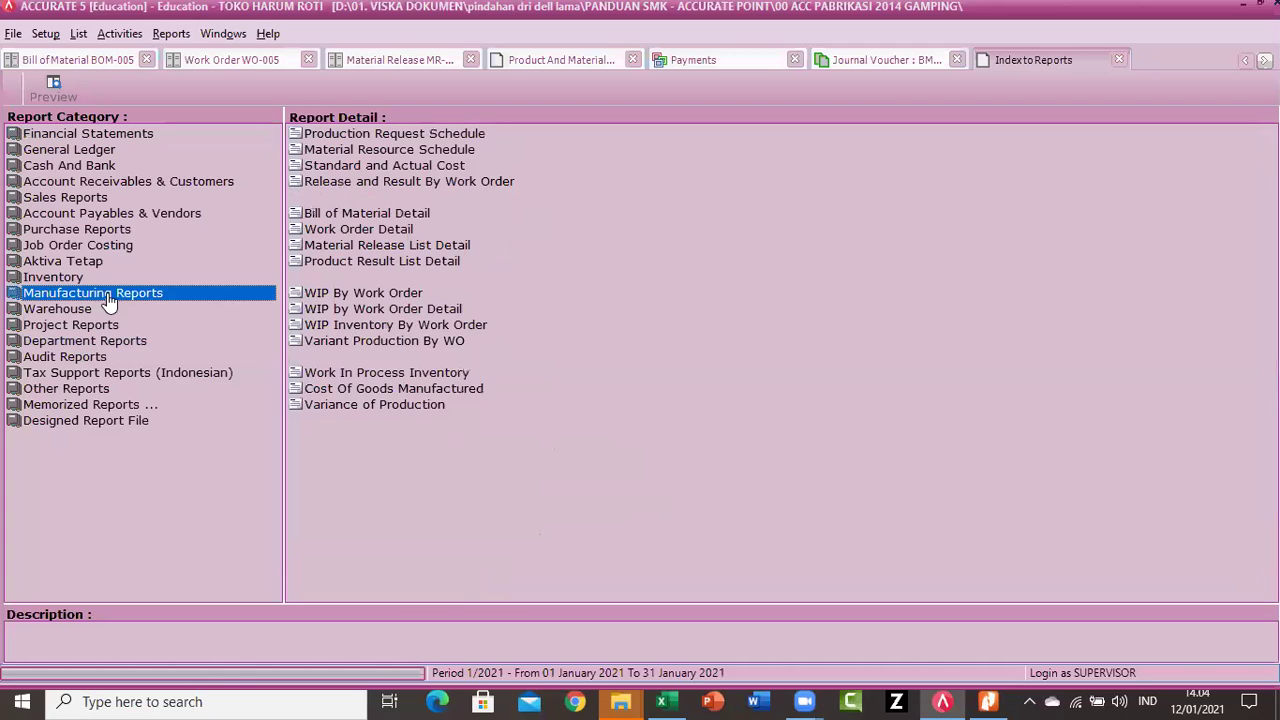
{"action": "double_click", "coordinate": [356, 390]}
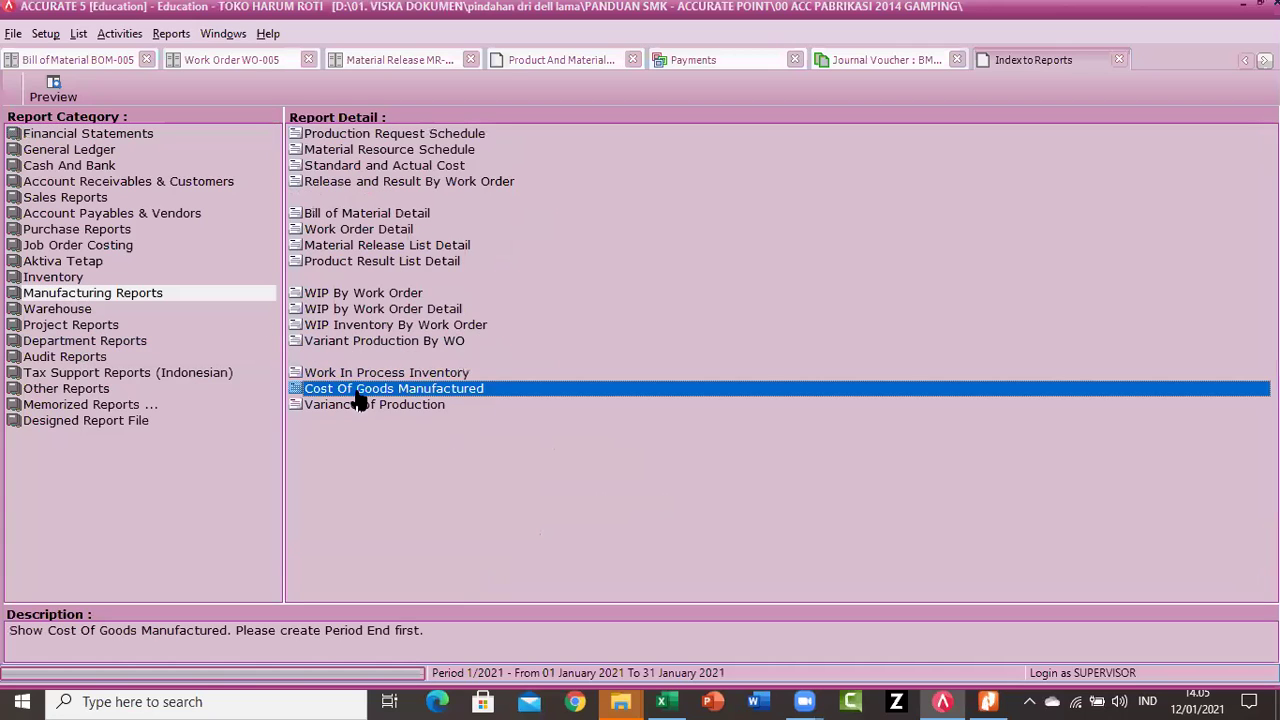
Set the Cost Of Goods Manufactured report's period to month 9 of 2020 and generate it.
{"action": "left_click", "coordinate": [556, 207]}
{"action": "left_click", "coordinate": [556, 207]}
{"action": "left_click", "coordinate": [556, 207]}
{"action": "left_click", "coordinate": [556, 207]}
{"action": "left_click", "coordinate": [556, 207]}
{"action": "left_click", "coordinate": [556, 207]}
{"action": "left_click", "coordinate": [556, 207]}
{"action": "left_click", "coordinate": [556, 207]}
{"action": "left_click", "coordinate": [630, 217]}
{"action": "left_click", "coordinate": [838, 571]}
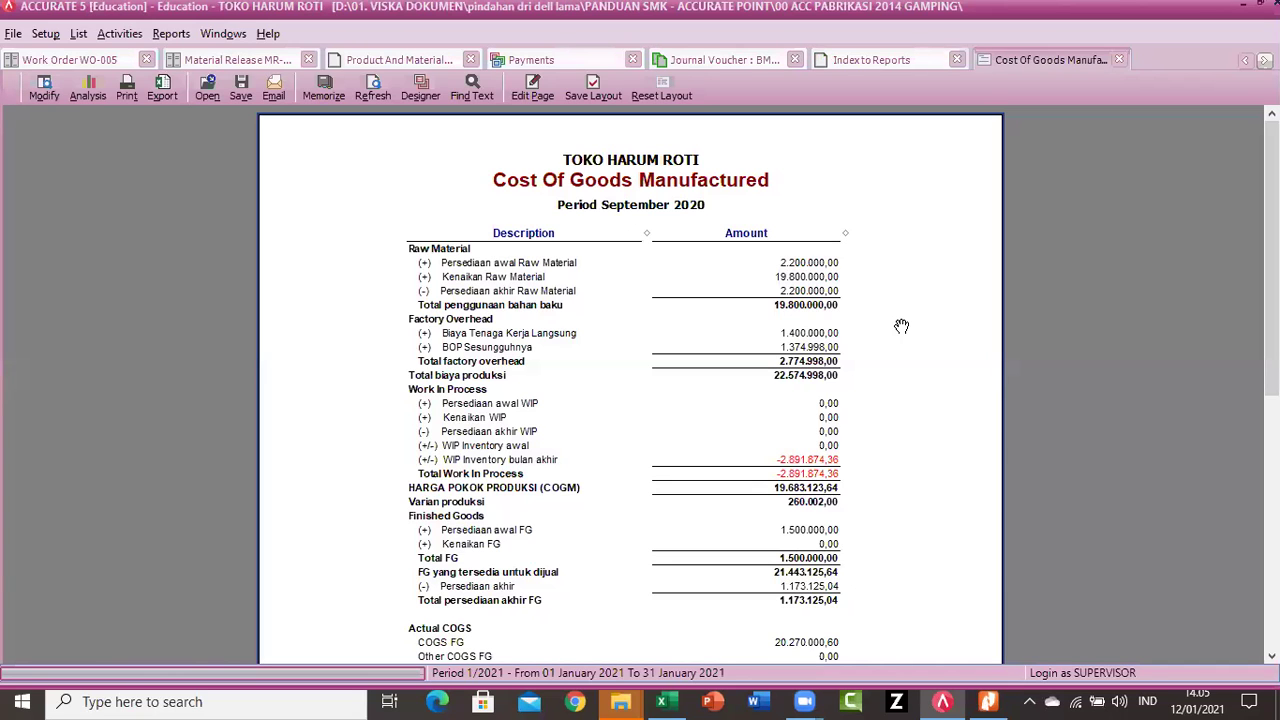
Examine the Cost Of Goods Manufactured report at 200 %, from raw material and overhead through work in process and finished goods to actual COGS.
{"action": "right_click", "coordinate": [901, 326]}
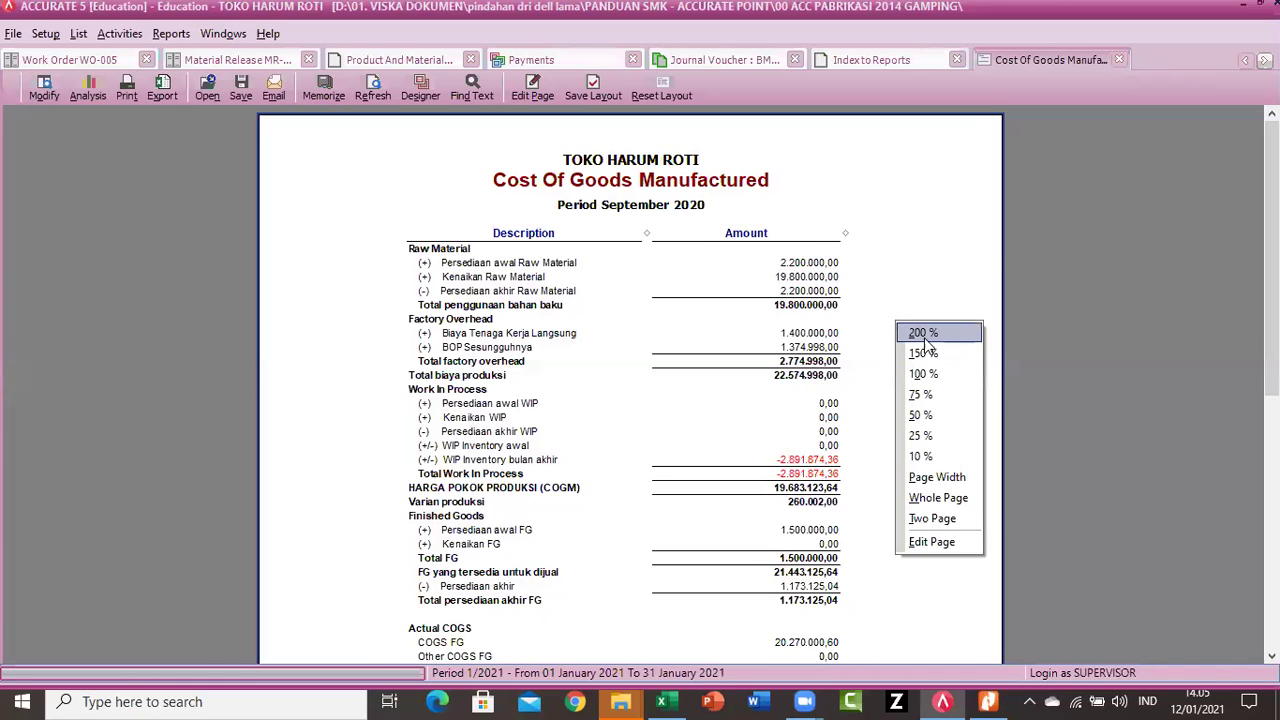
{"action": "left_click", "coordinate": [924, 340]}
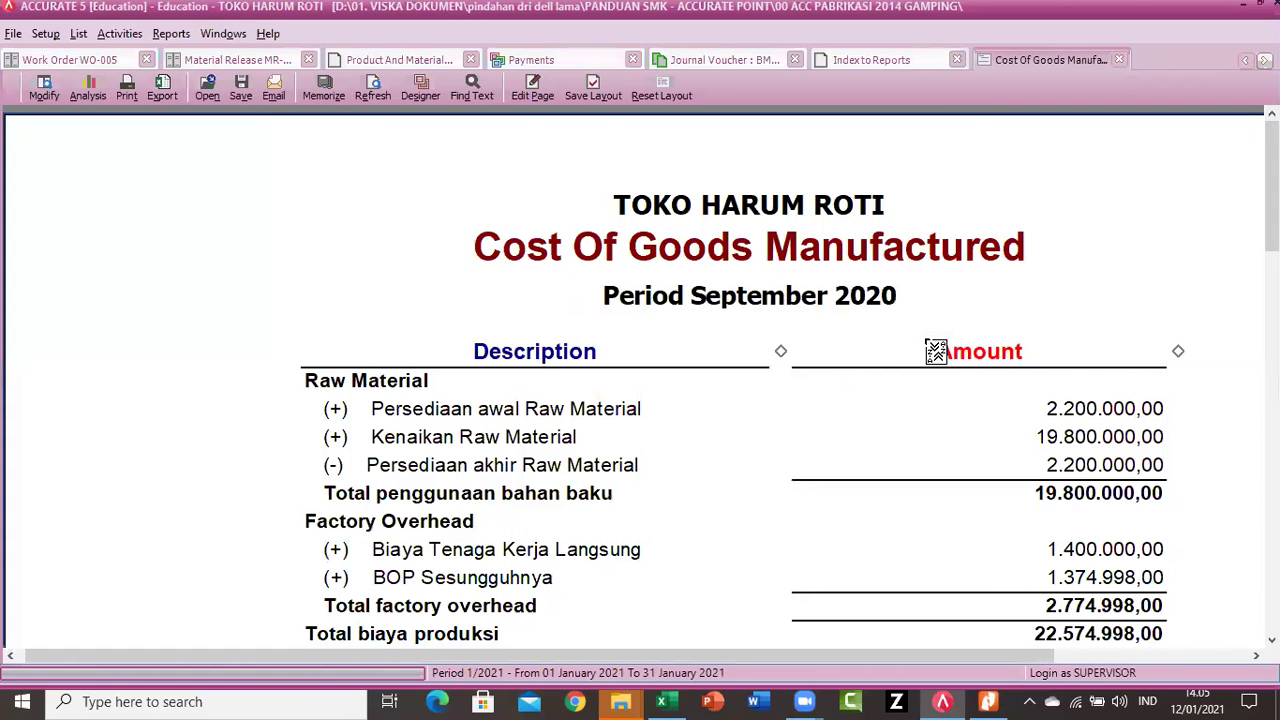
{"action": "scroll", "coordinate": [935, 351], "scroll_direction": "down", "scroll_amount": 2}
{"action": "scroll", "coordinate": [935, 351], "scroll_direction": "down", "scroll_amount": 2}
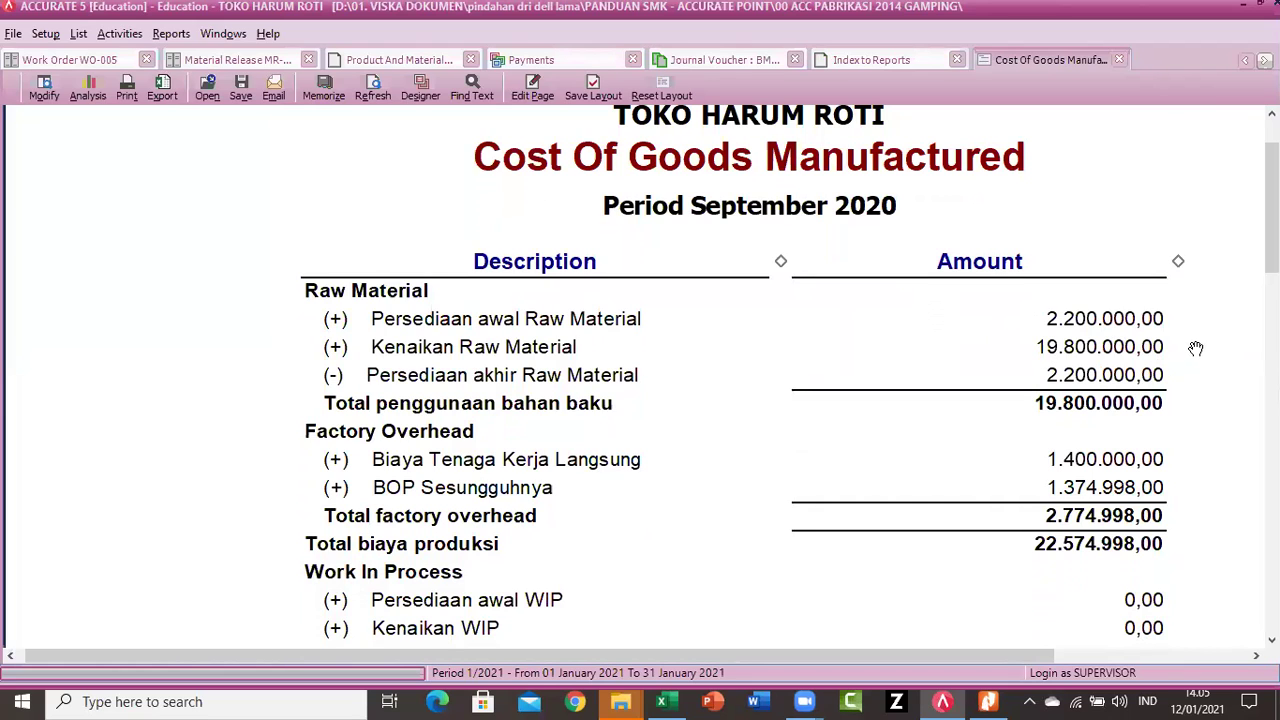
{"action": "scroll", "coordinate": [1194, 350], "scroll_direction": "down", "scroll_amount": 1}
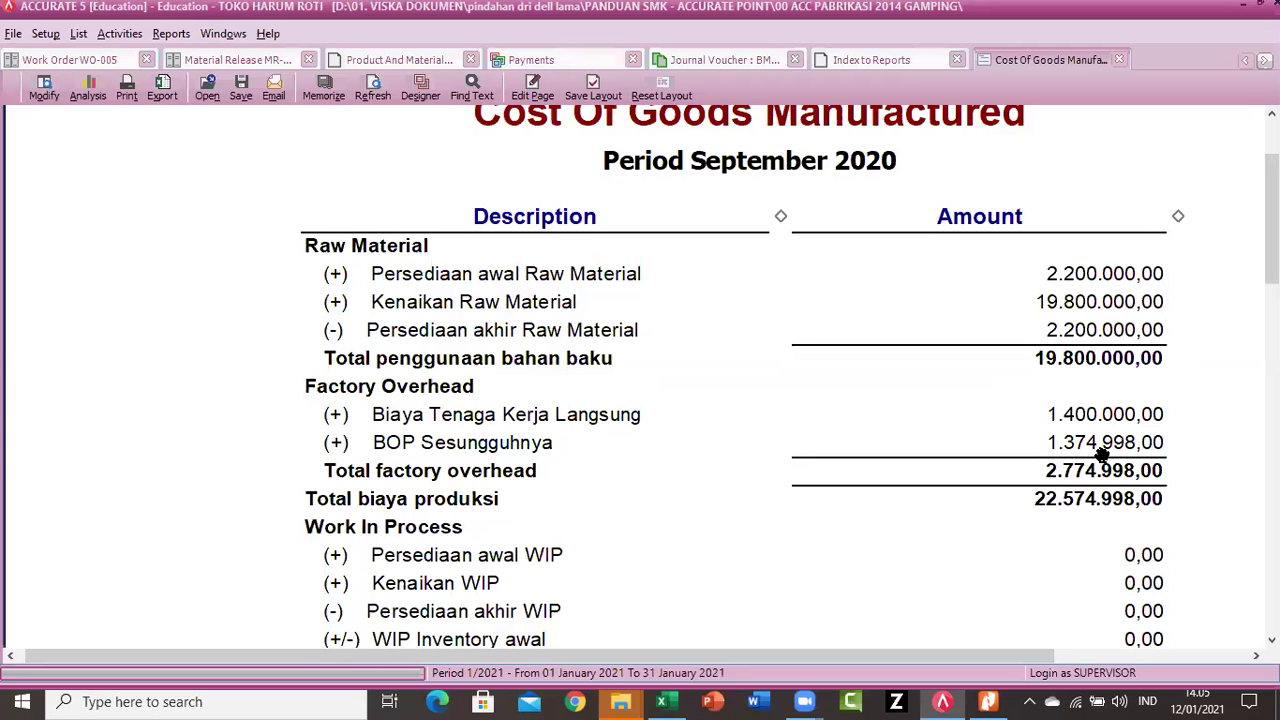
{"action": "scroll", "coordinate": [1101, 455], "scroll_direction": "down", "scroll_amount": 3}
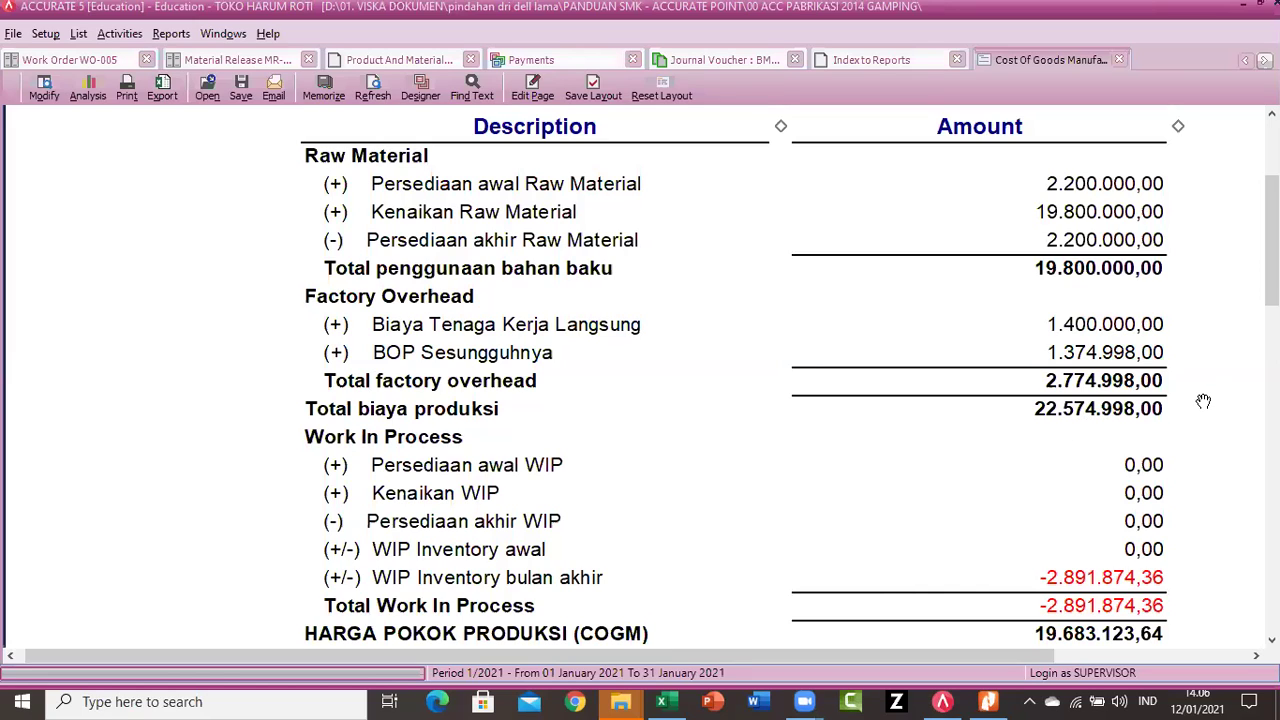
{"action": "scroll", "coordinate": [729, 459], "scroll_direction": "down", "scroll_amount": 1}
{"action": "scroll", "coordinate": [729, 459], "scroll_direction": "down", "scroll_amount": 3}
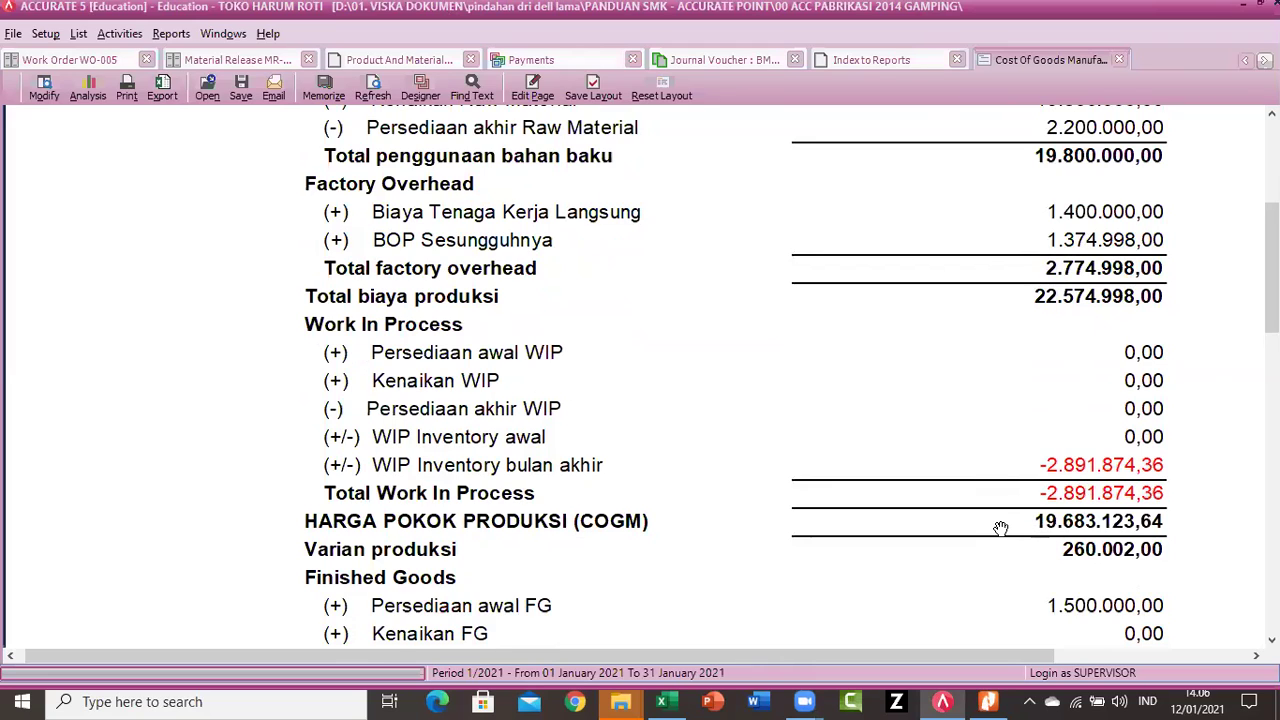
{"action": "scroll", "coordinate": [1000, 528], "scroll_direction": "down", "scroll_amount": 1}
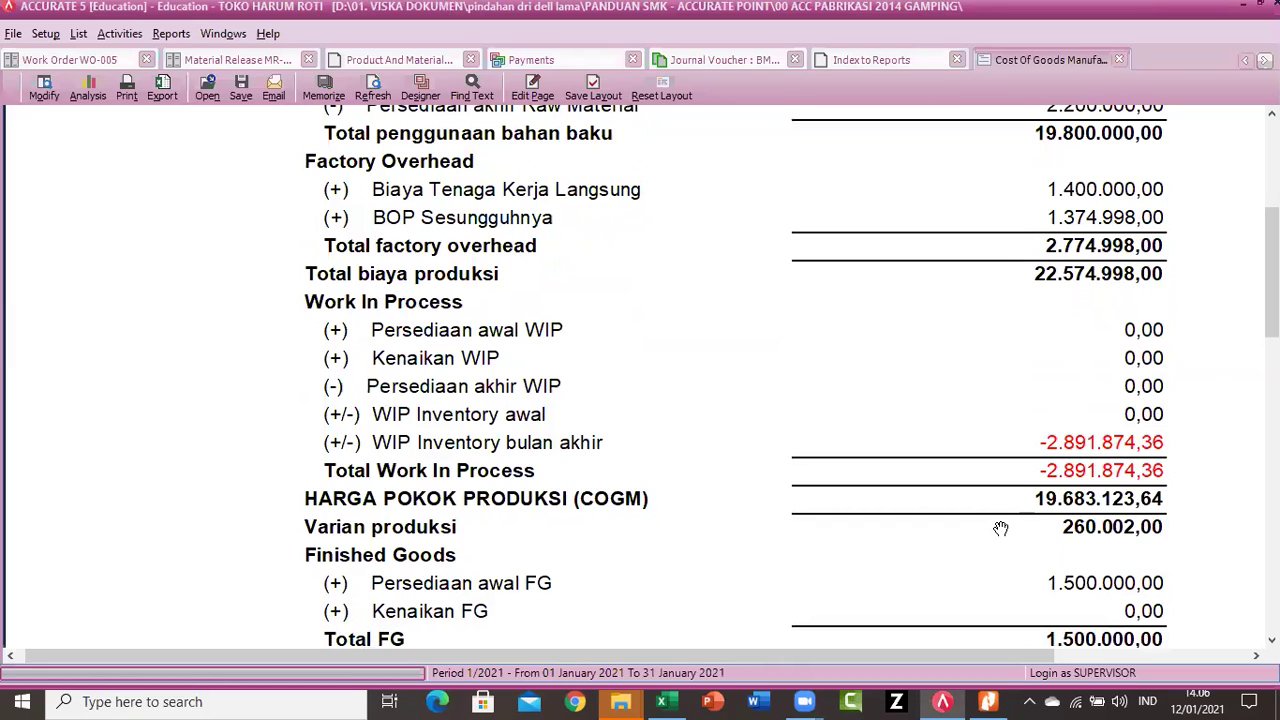
{"action": "scroll", "coordinate": [1000, 528], "scroll_direction": "down", "scroll_amount": 2}
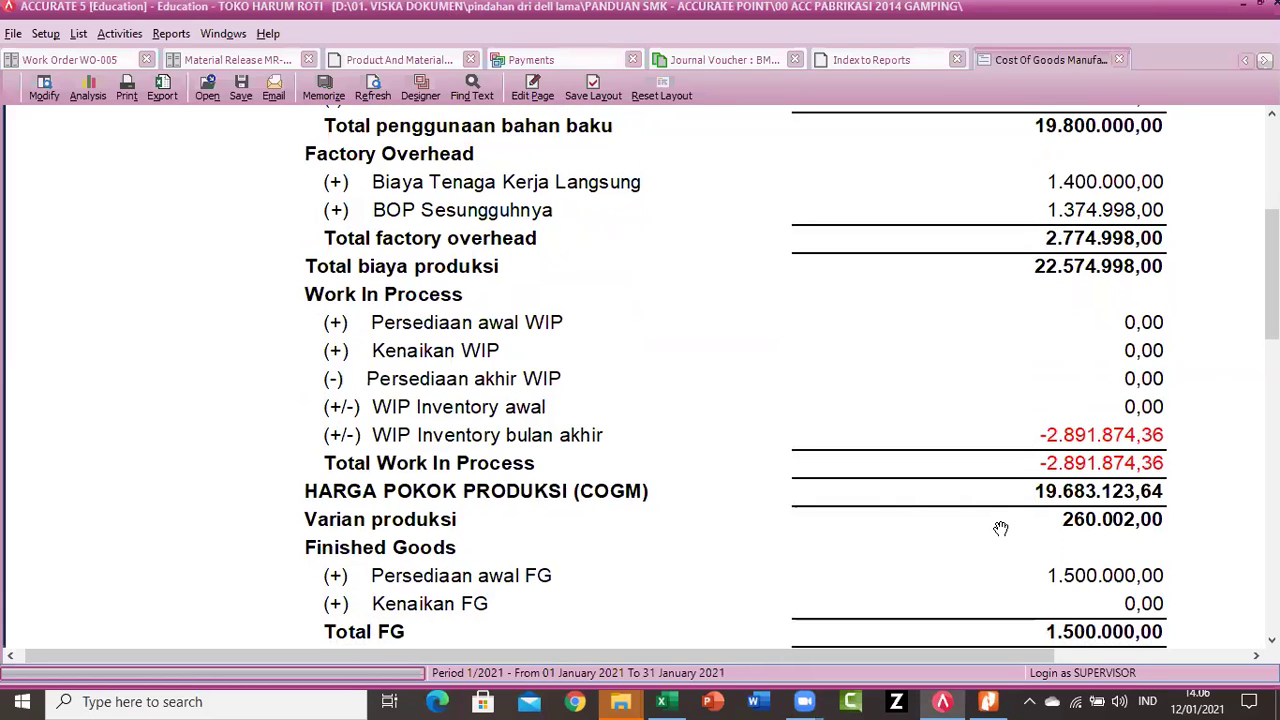
{"action": "scroll", "coordinate": [1000, 528], "scroll_direction": "down", "scroll_amount": 3}
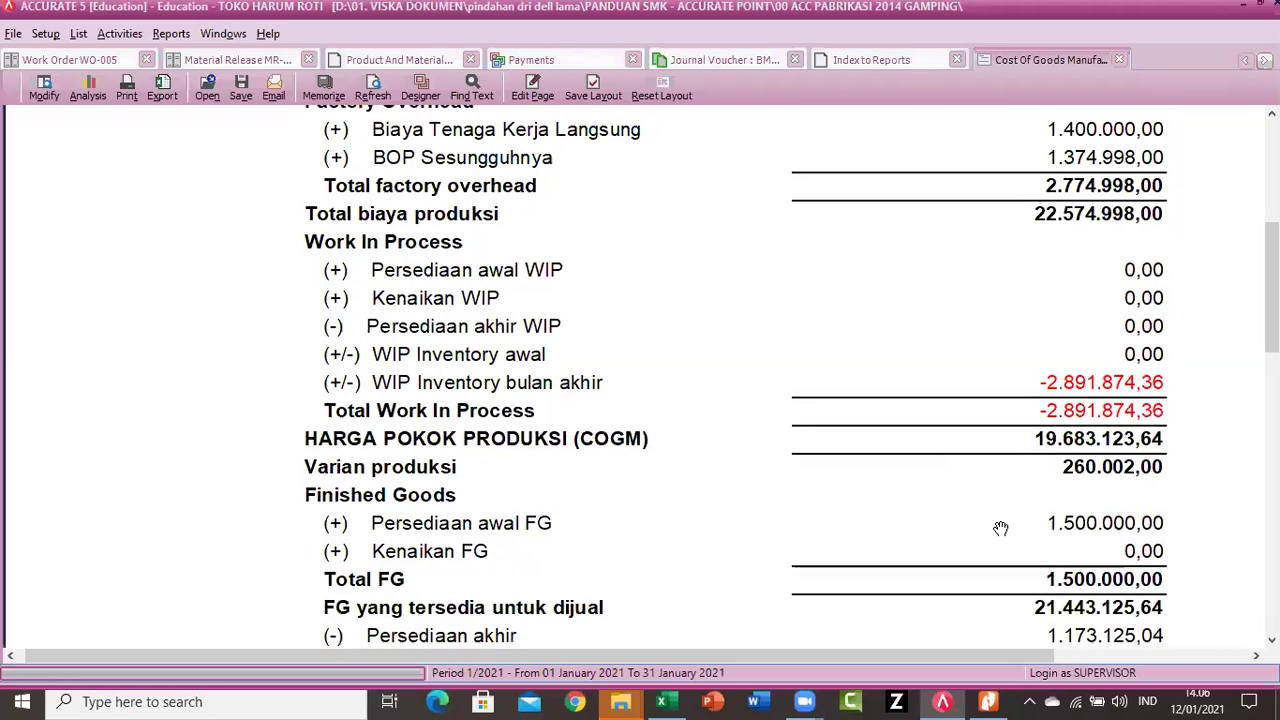
{"action": "scroll", "coordinate": [1000, 528], "scroll_direction": "down", "scroll_amount": 1}
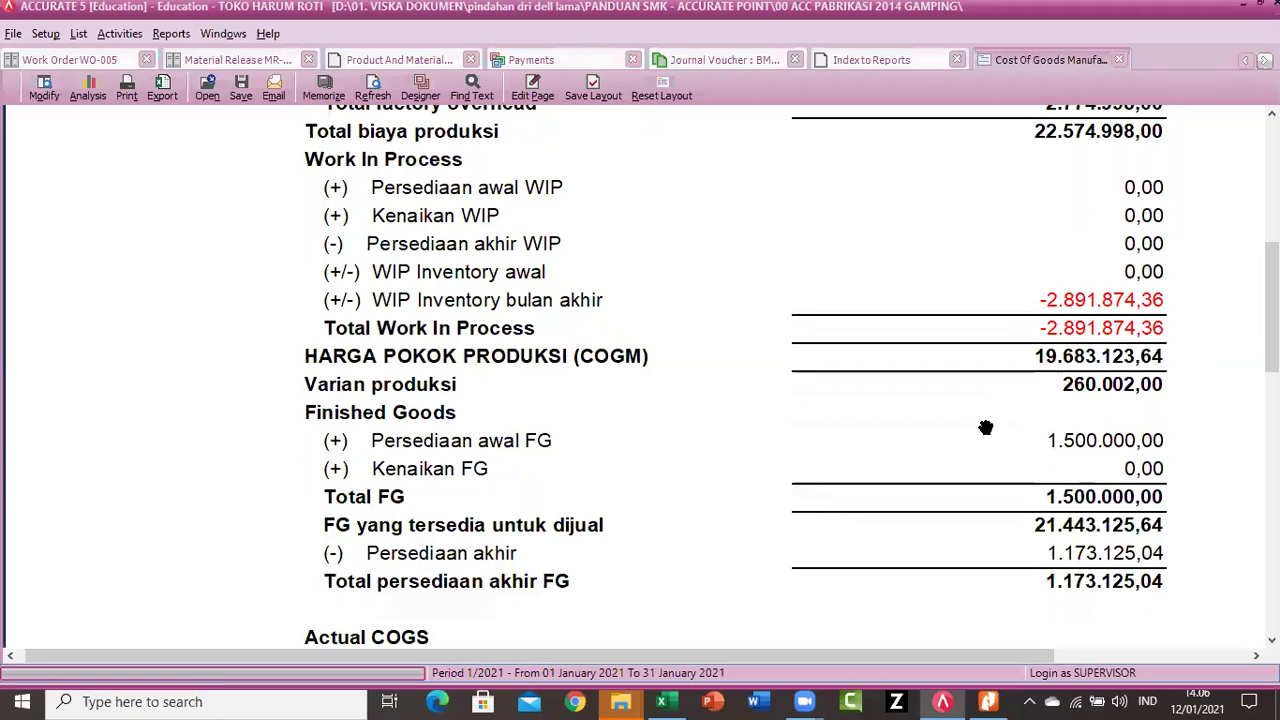
{"action": "scroll", "coordinate": [980, 436], "scroll_direction": "down", "scroll_amount": 2}
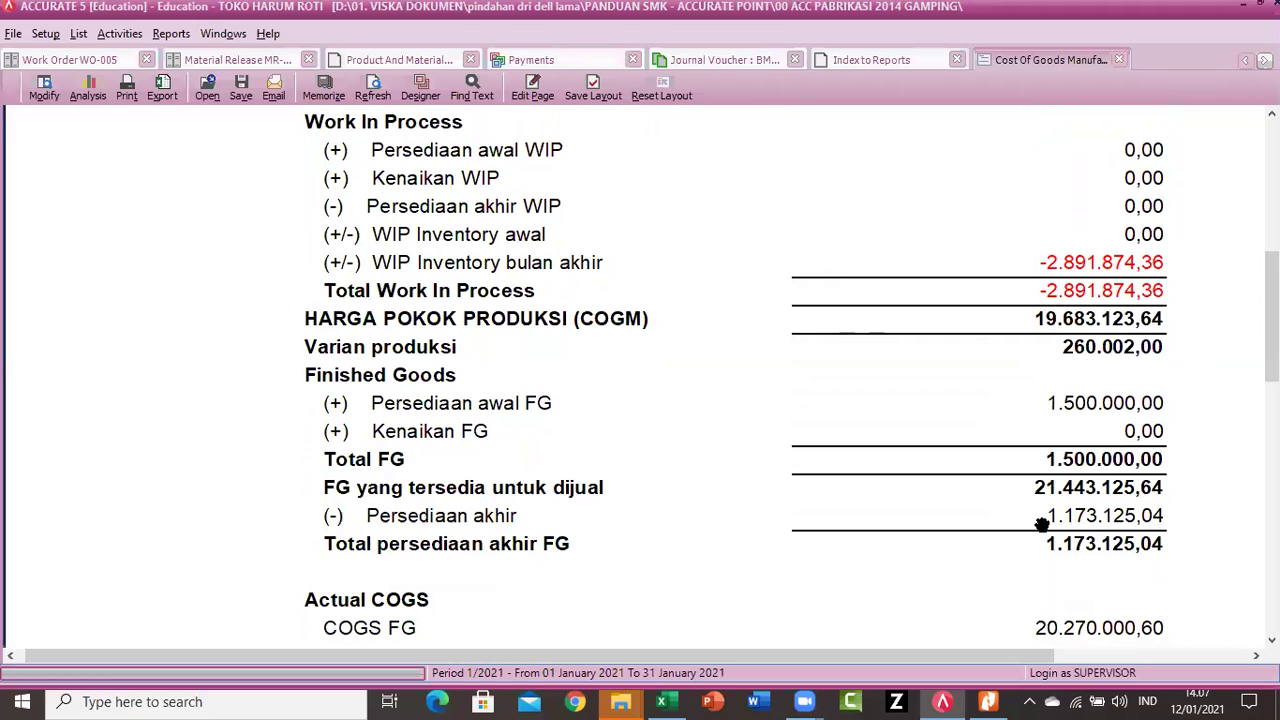
{"action": "scroll", "coordinate": [1042, 524], "scroll_direction": "down", "scroll_amount": 1}
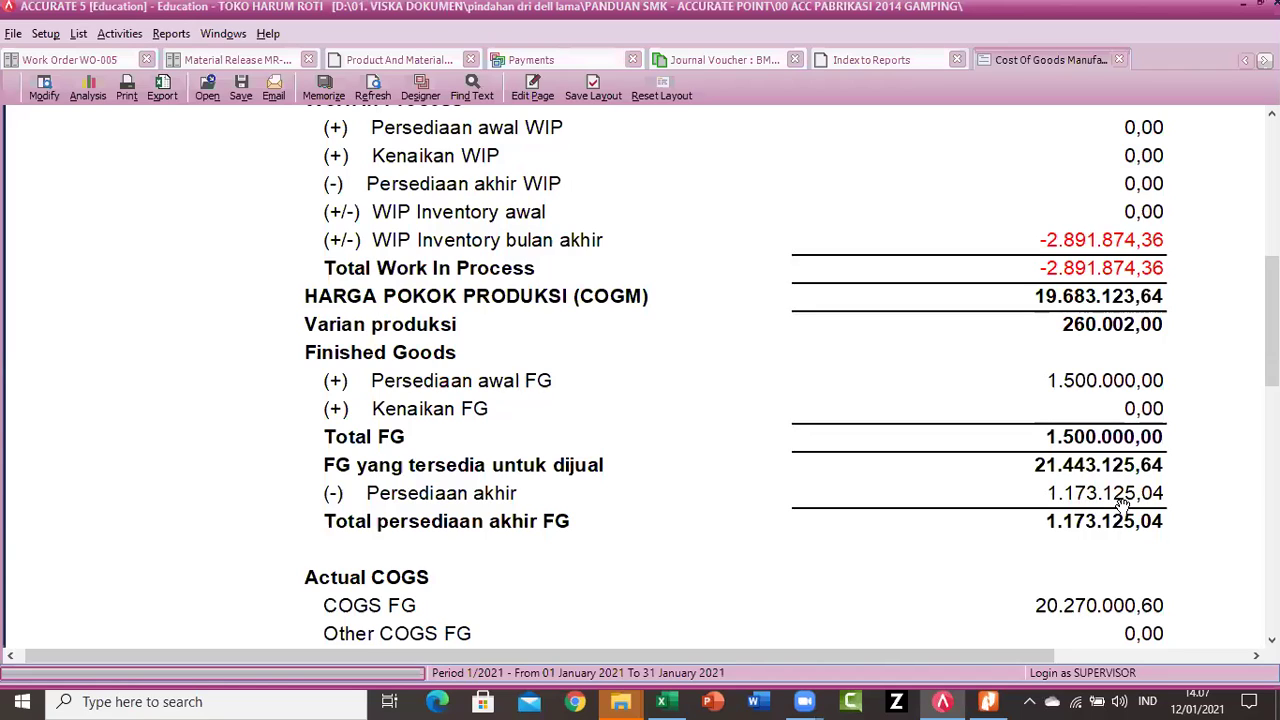
{"action": "scroll", "coordinate": [1032, 581], "scroll_direction": "down", "scroll_amount": 3}
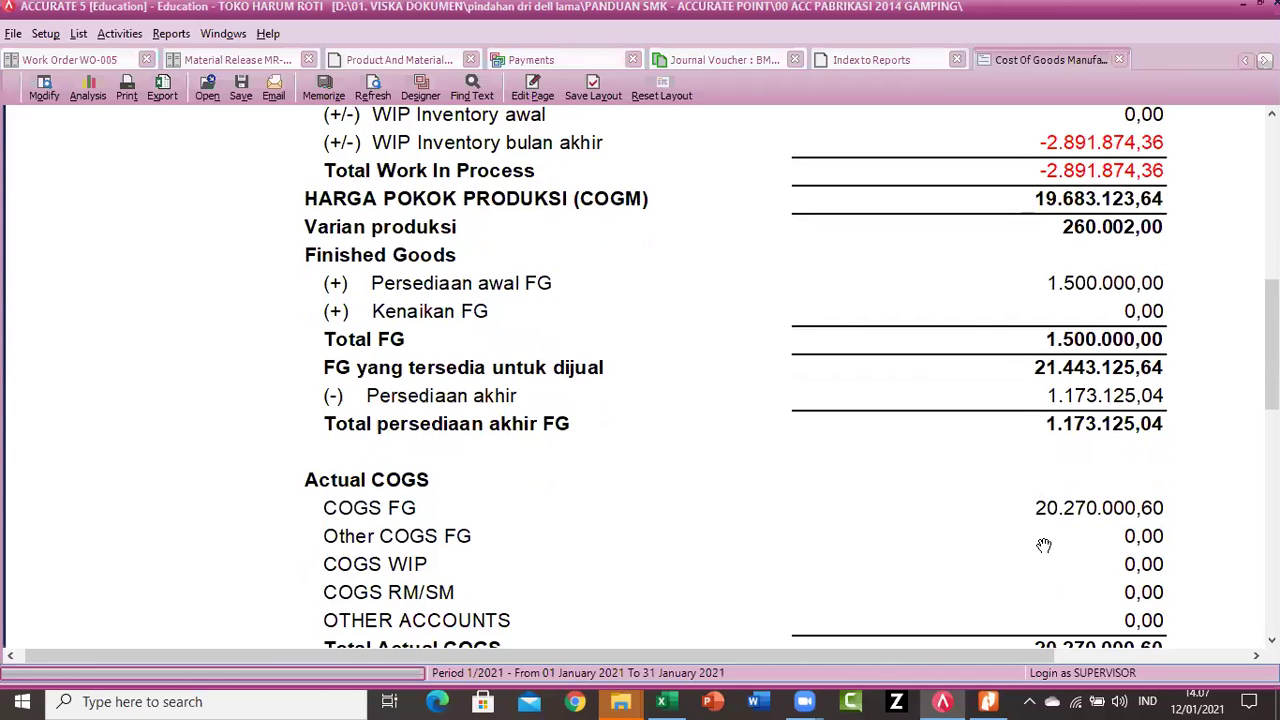
{"action": "scroll", "coordinate": [1100, 530], "scroll_direction": "down", "scroll_amount": 1}
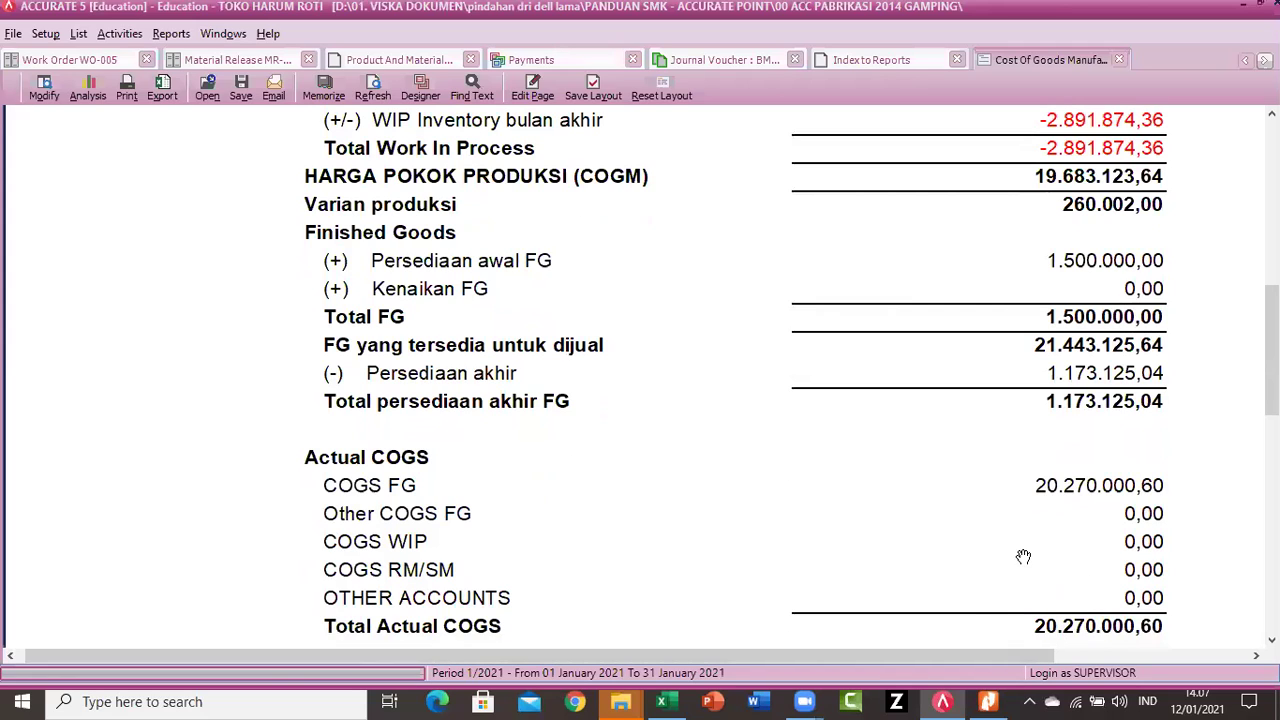
Generate the Variance of Production manufacturing report as of period 9 of 2020.
{"action": "left_click", "coordinate": [877, 58]}
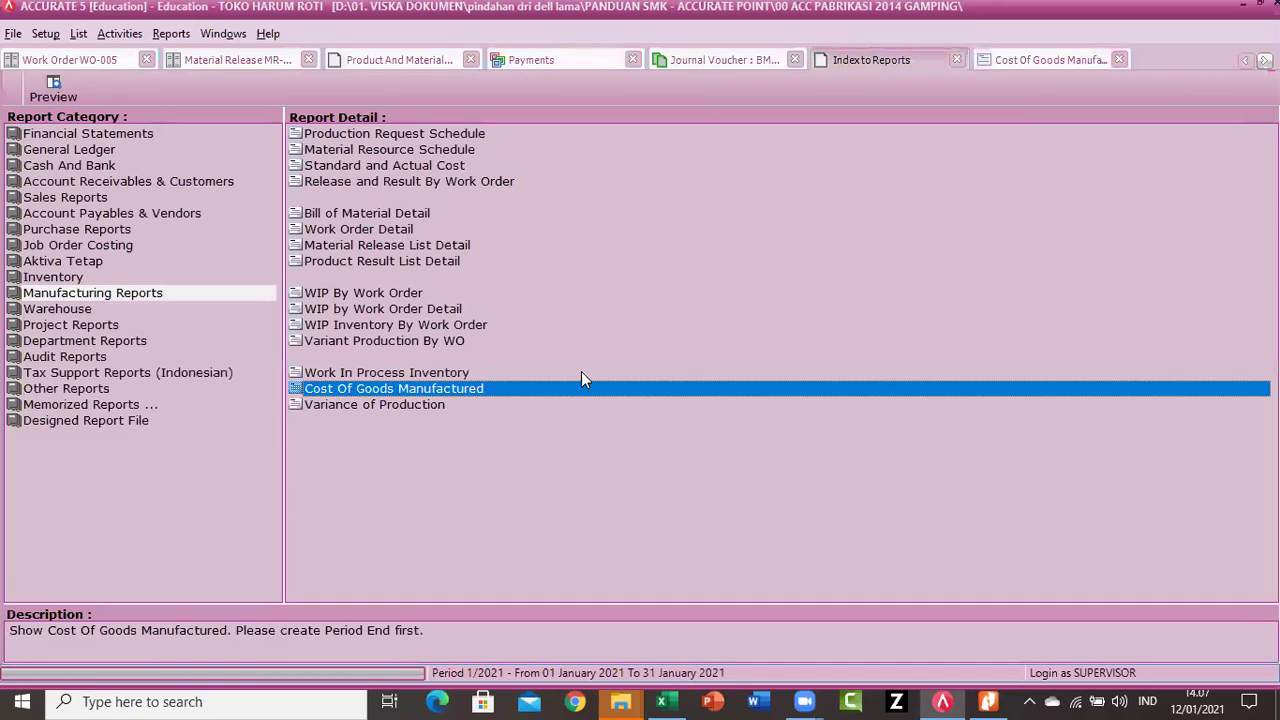
{"action": "left_click", "coordinate": [420, 408]}
{"action": "double_click", "coordinate": [420, 406]}
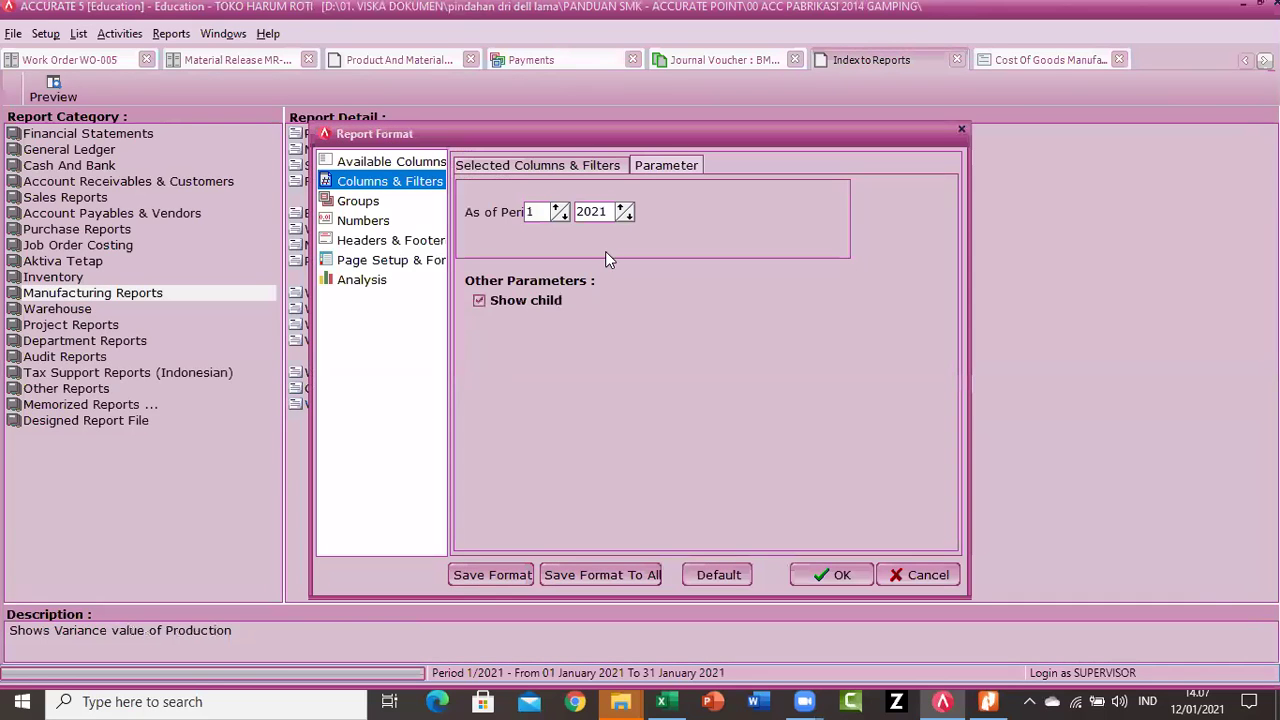
{"action": "left_click", "coordinate": [559, 210]}
{"action": "left_click", "coordinate": [559, 210]}
{"action": "left_click", "coordinate": [559, 210]}
{"action": "left_click", "coordinate": [559, 210]}
{"action": "left_click", "coordinate": [559, 210]}
{"action": "left_click", "coordinate": [628, 217]}
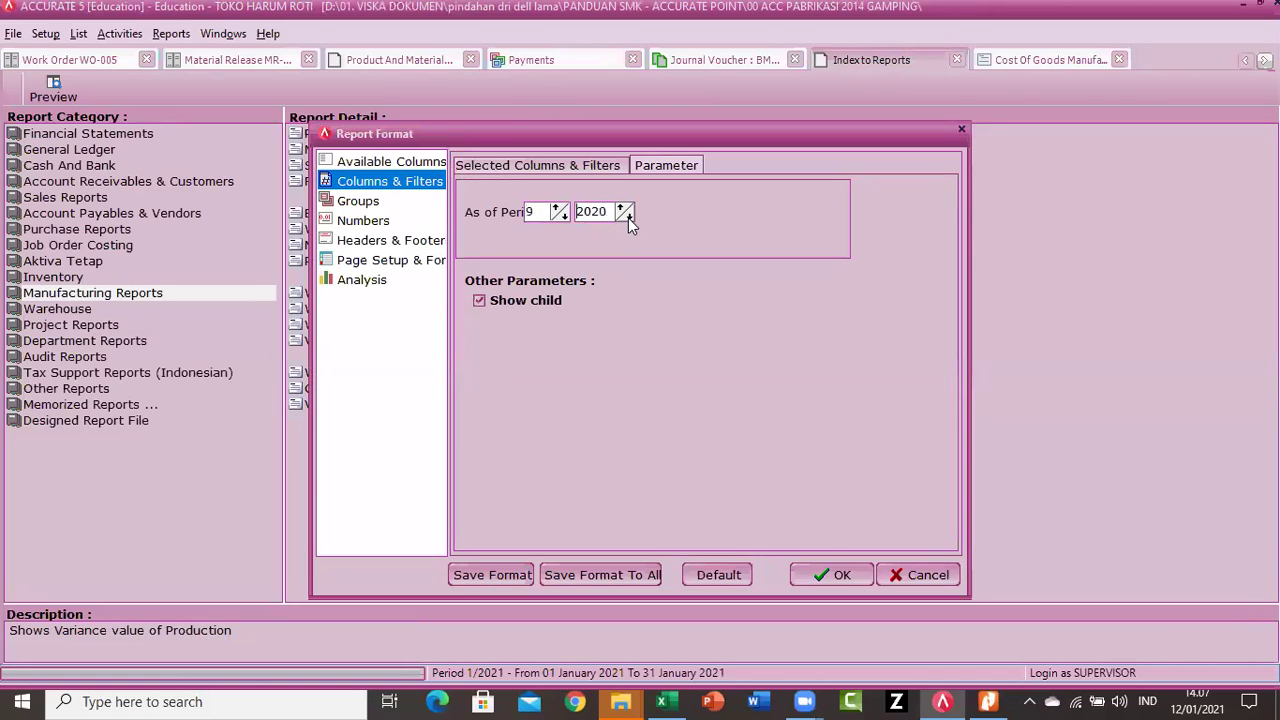
{"action": "left_click", "coordinate": [821, 572]}
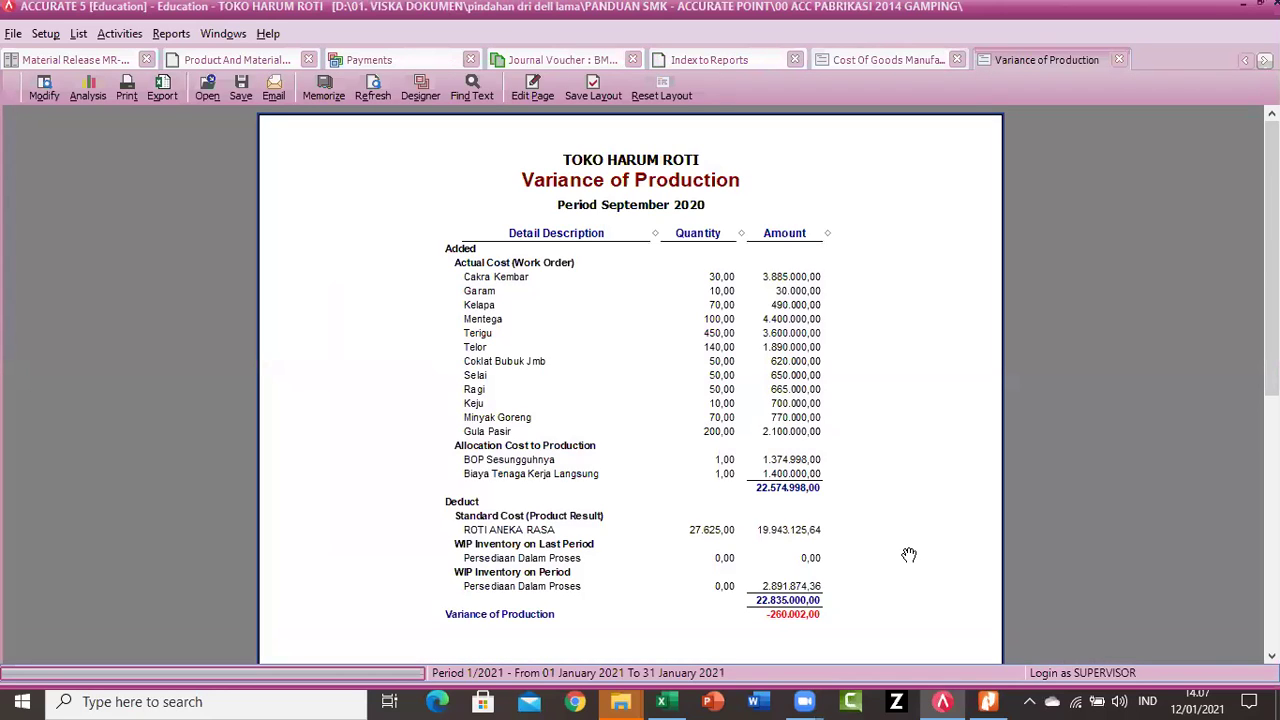
Examine the Variance of Production report at 150 %, from work order actual costs and allocated costs through the deductions to the variance.
{"action": "scroll", "coordinate": [909, 555], "scroll_direction": "down", "scroll_amount": 3}
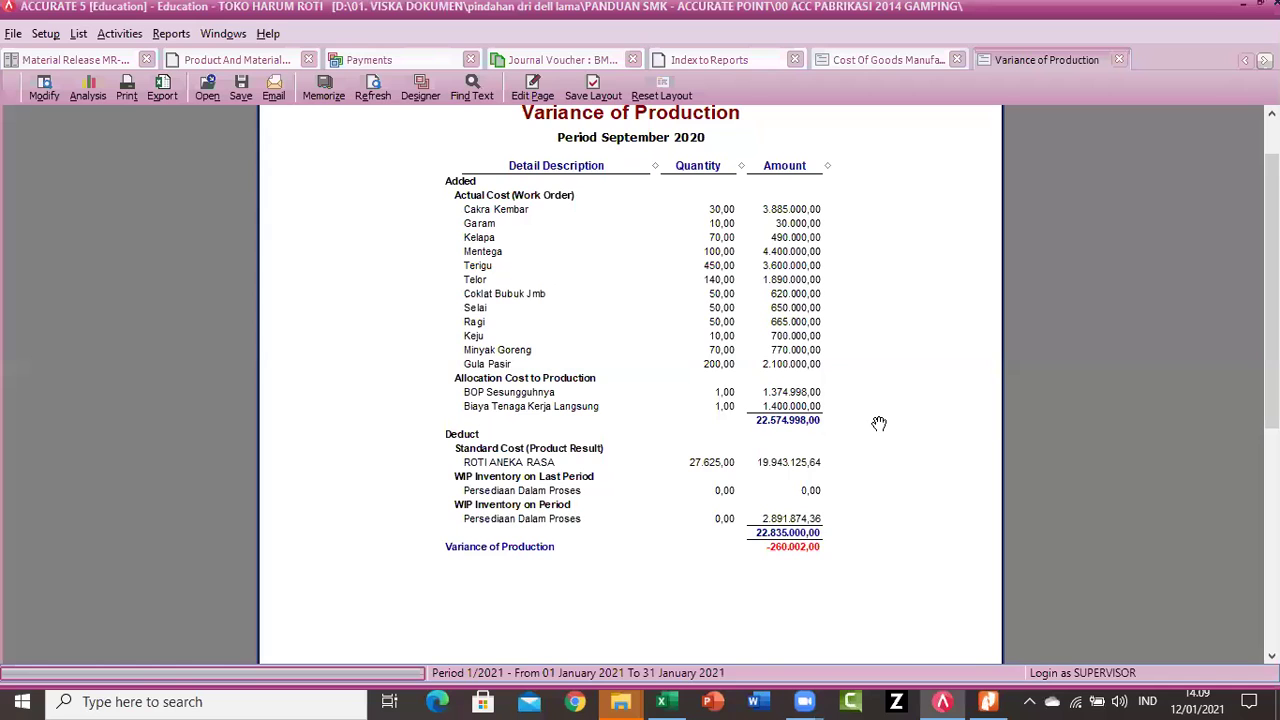
{"action": "right_click", "coordinate": [825, 369]}
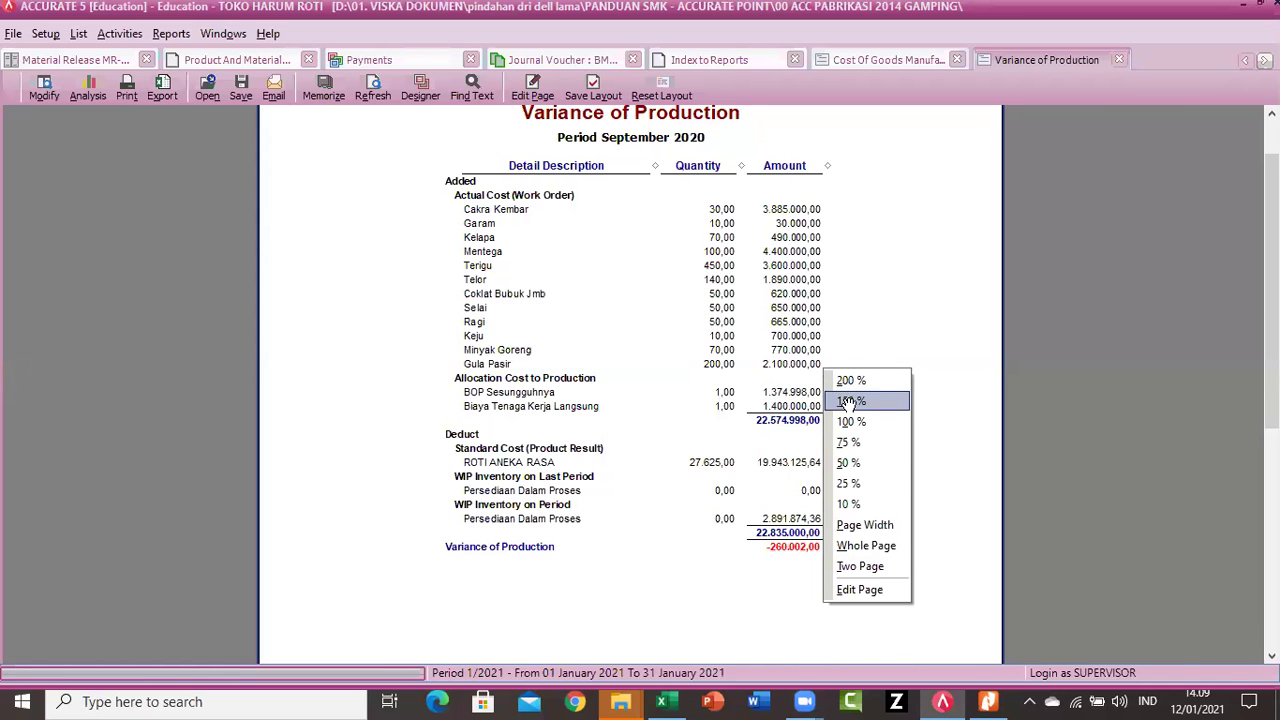
{"action": "left_click", "coordinate": [846, 401]}
{"action": "scroll", "coordinate": [929, 510], "scroll_direction": "down", "scroll_amount": 5}
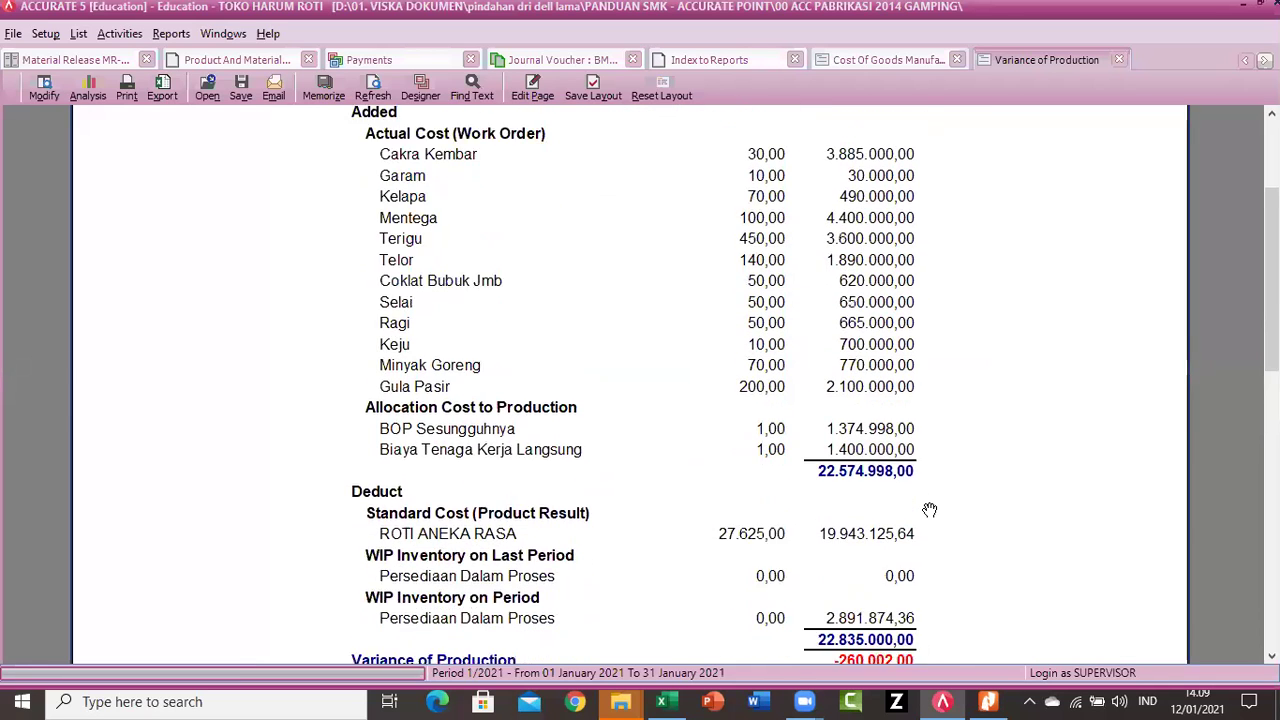
{"action": "scroll", "coordinate": [929, 510], "scroll_direction": "down", "scroll_amount": 5}
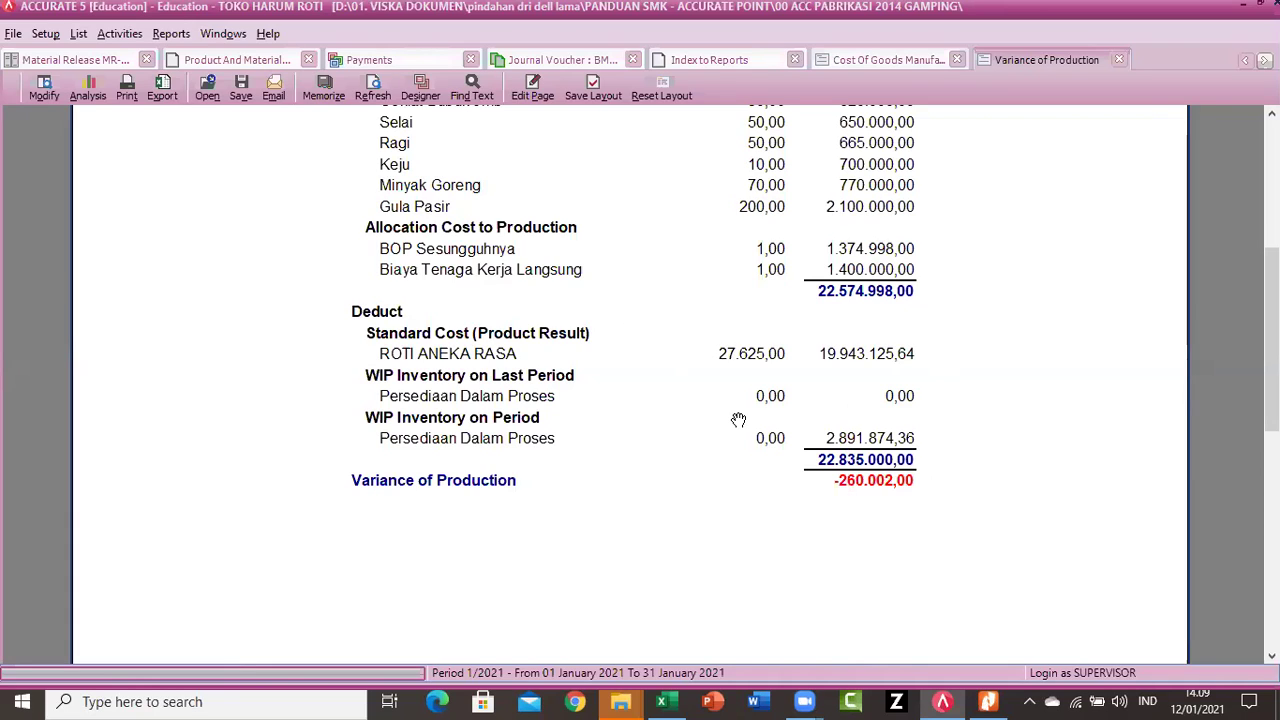
{"action": "scroll", "coordinate": [620, 221], "scroll_direction": "up", "scroll_amount": 1}
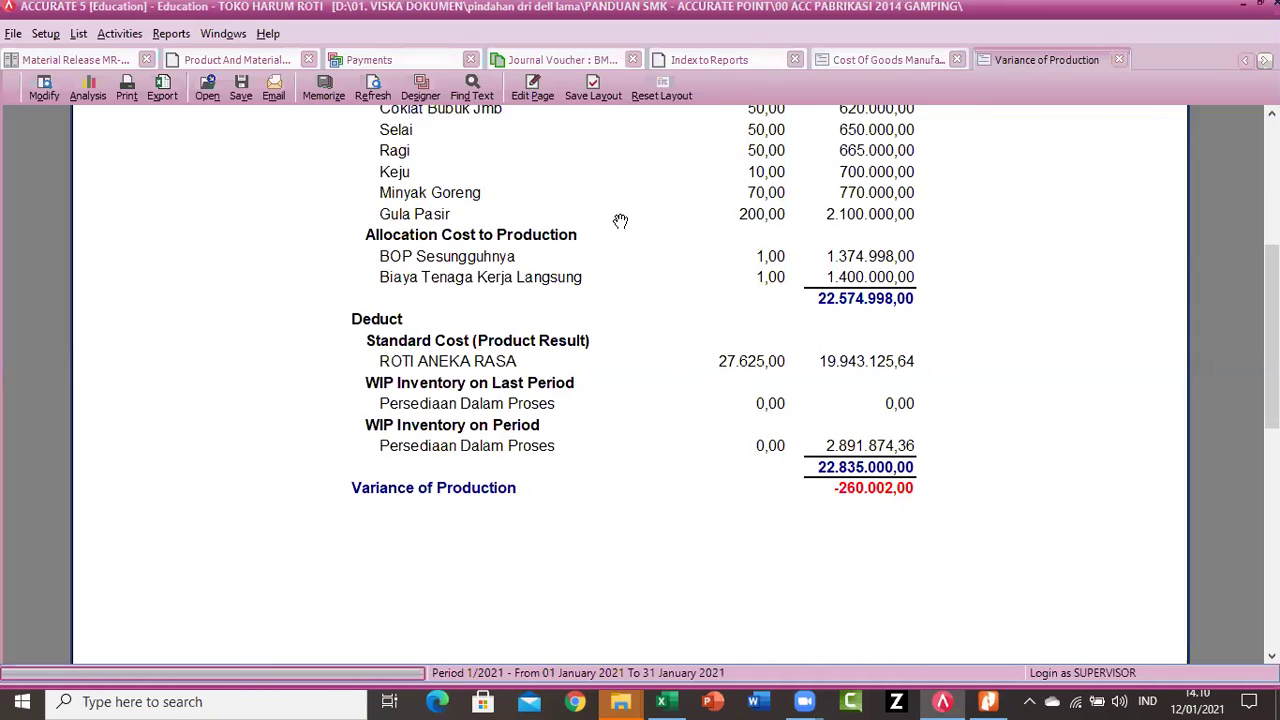
{"action": "scroll", "coordinate": [620, 221], "scroll_direction": "up", "scroll_amount": 8}
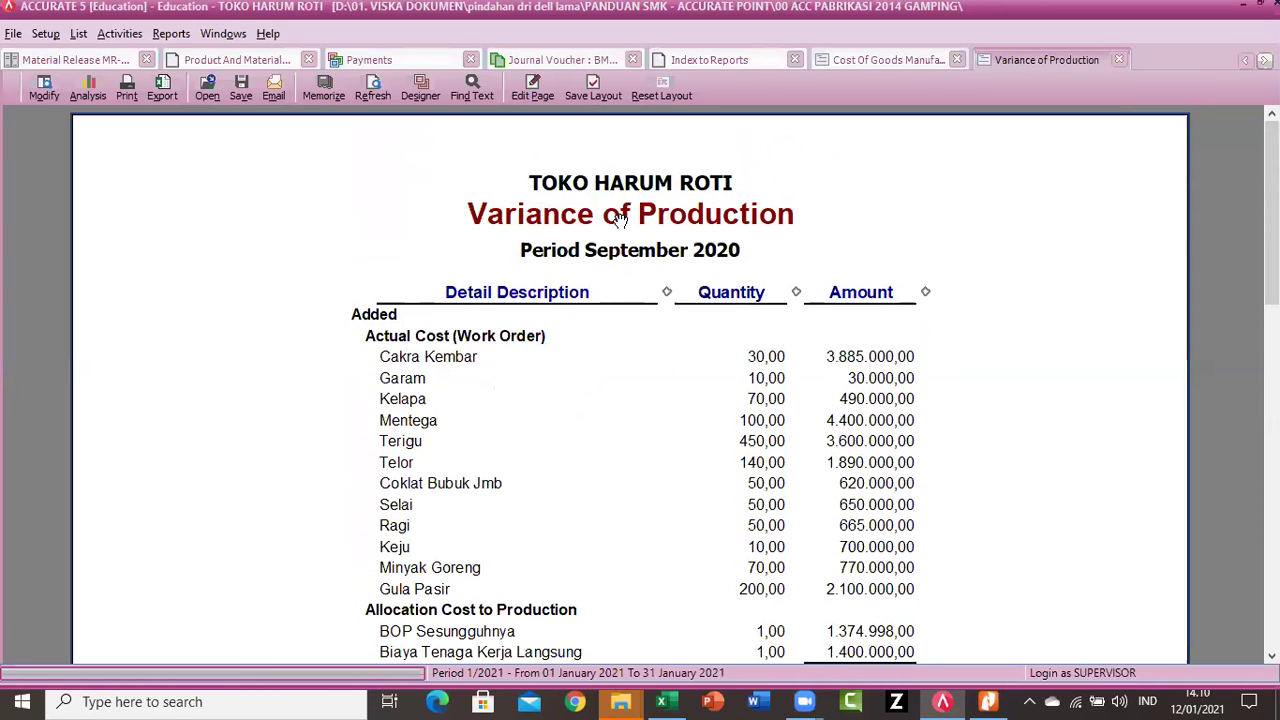
{"action": "scroll", "coordinate": [620, 221], "scroll_direction": "down", "scroll_amount": 3}
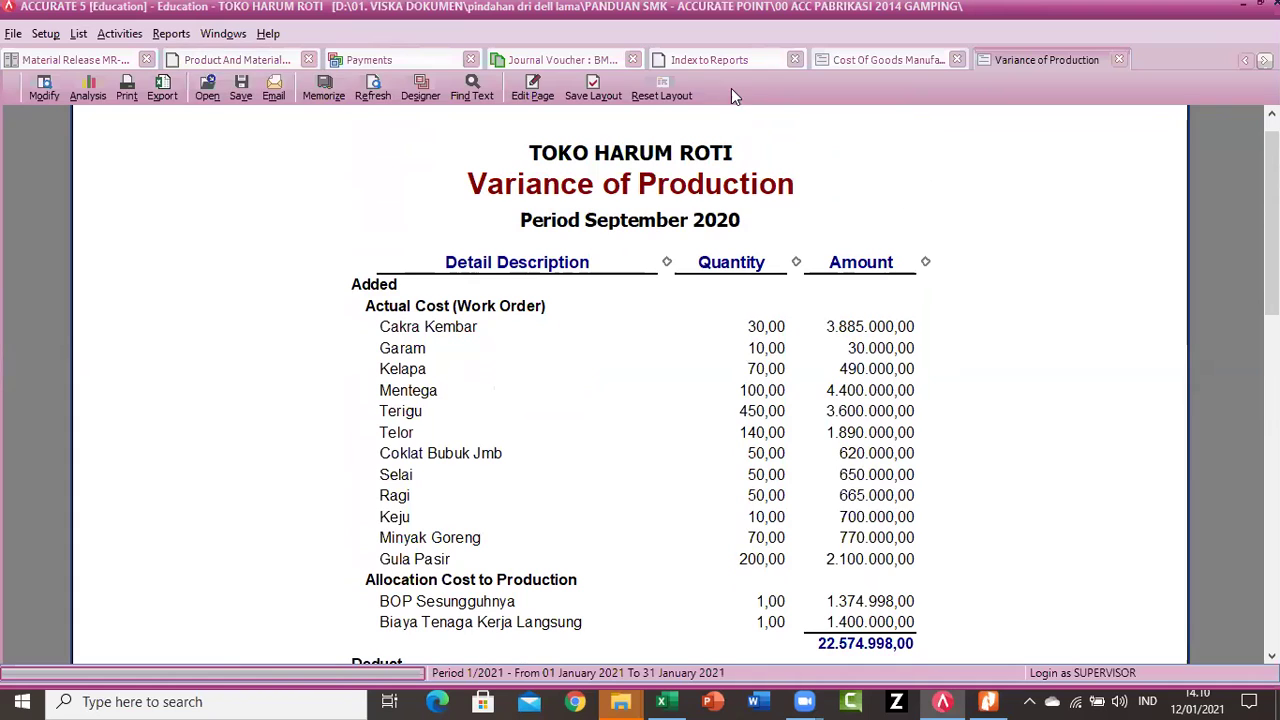
Open the Profit & Loss (Standard) report from the Financial Statements category of the report index.
{"action": "left_click", "coordinate": [714, 65]}
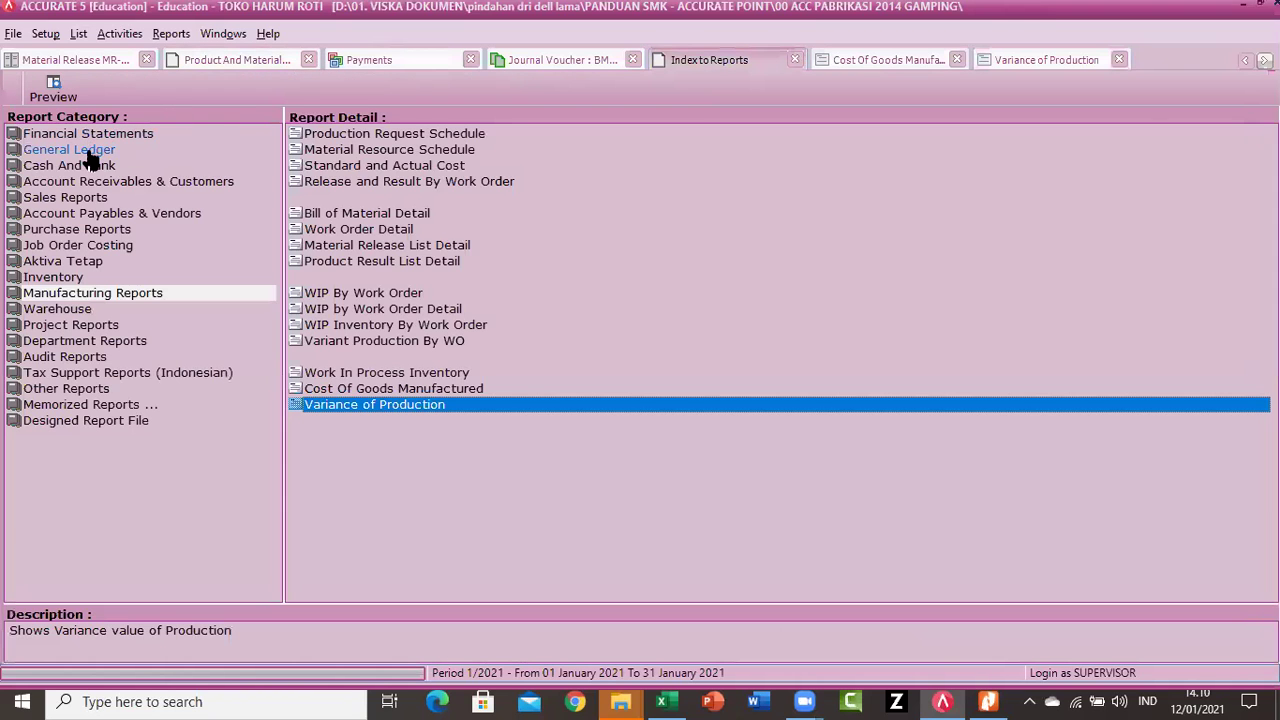
{"action": "left_click", "coordinate": [88, 134]}
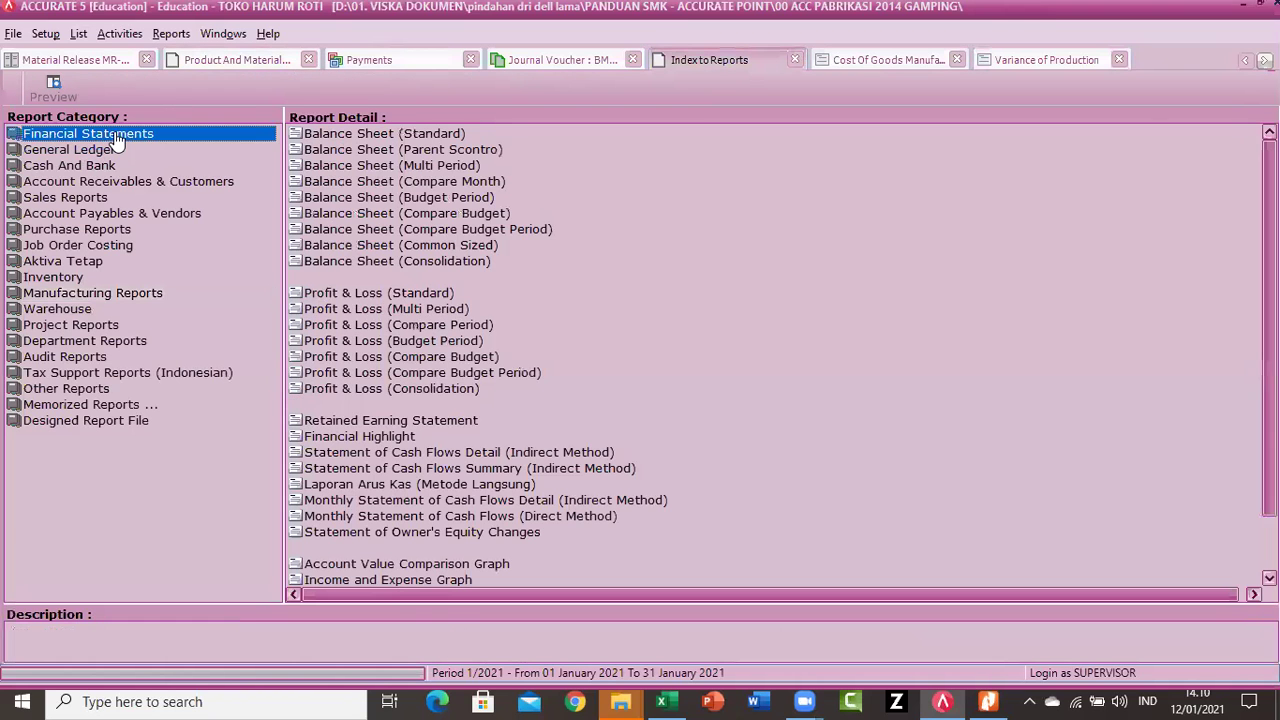
{"action": "left_click", "coordinate": [404, 293]}
{"action": "double_click", "coordinate": [404, 292]}
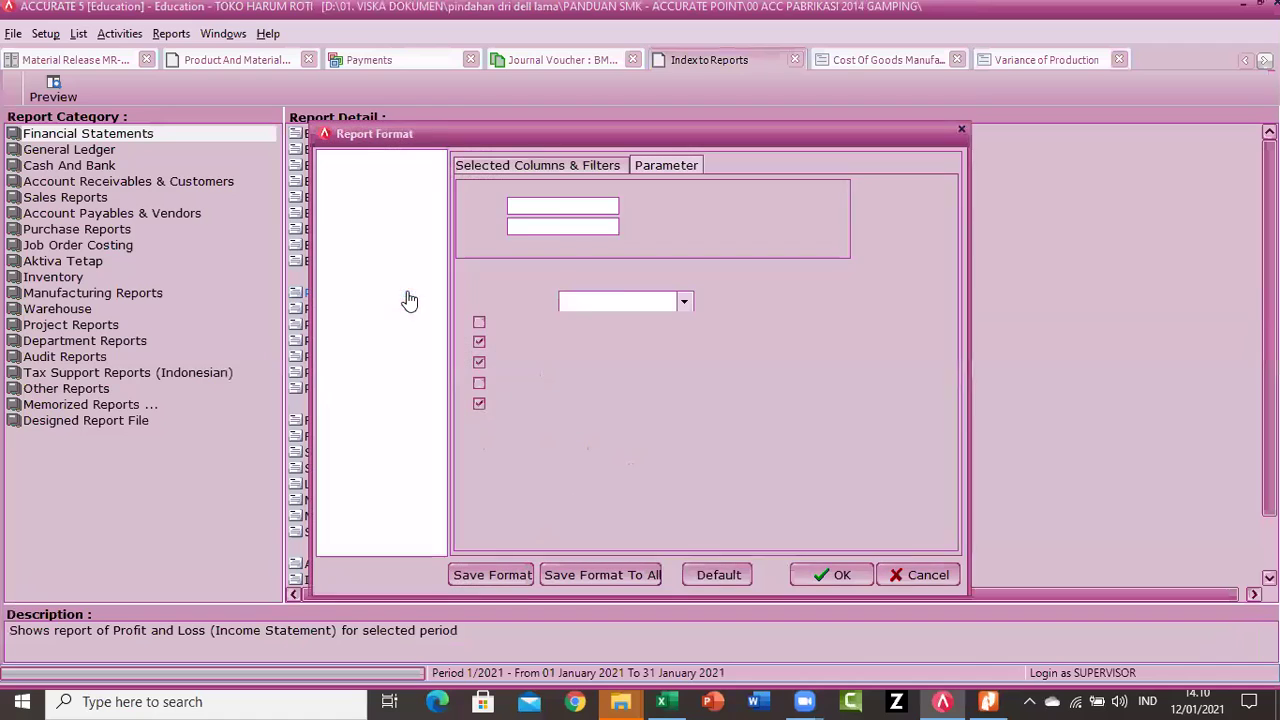
Set the Profit & Loss (Standard) report's date range from 01/09/20 to 30/09/20 and generate it.
{"action": "key", "text": "BackSpace"}
{"action": "key", "text": "BackSpace"}
{"action": "key", "text": "BackSpace"}
{"action": "key", "text": "BackSpace"}
{"action": "key", "text": "BackSpace"}
{"action": "key", "text": "BackSpace"}
{"action": "key", "text": "BackSpace"}
{"action": "key", "text": "BackSpace"}
{"action": "type", "text": "010920"}
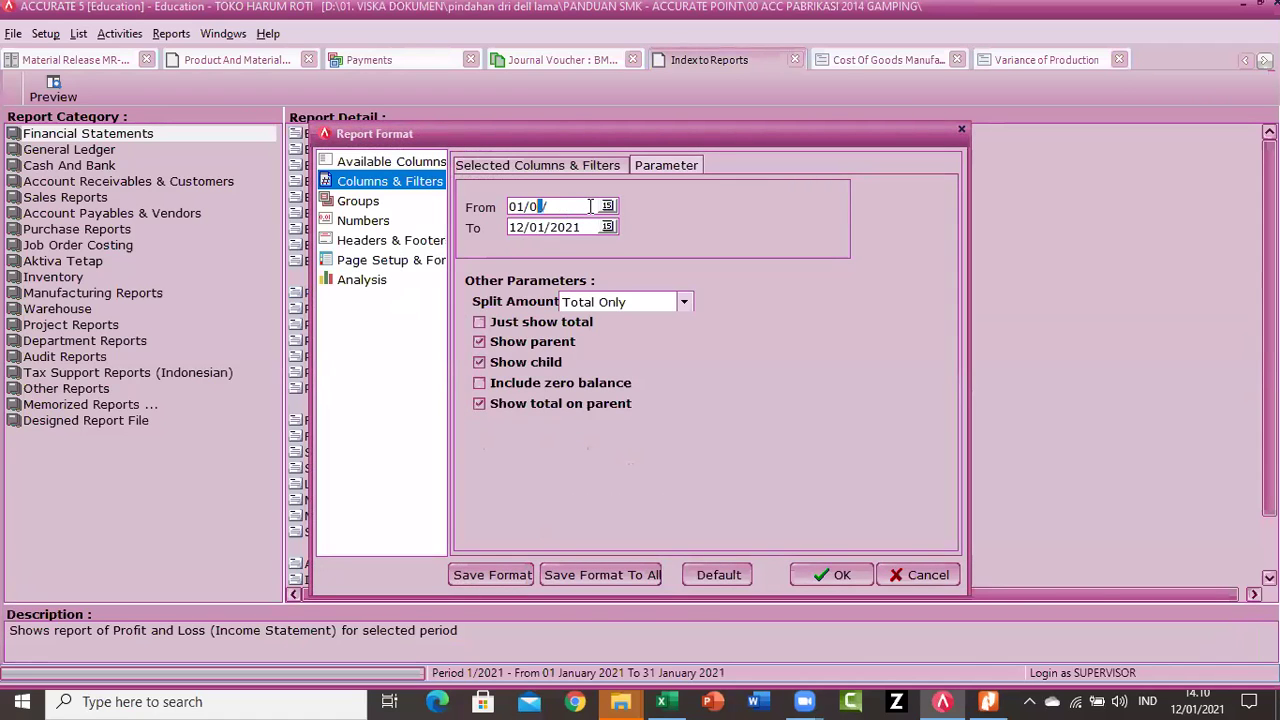
{"action": "key", "text": "Tab"}
{"action": "key", "text": "BackSpace"}
{"action": "type", "text": "3001"}
{"action": "key", "text": "BackSpace"}
{"action": "key", "text": "BackSpace"}
{"action": "type", "text": "09"}
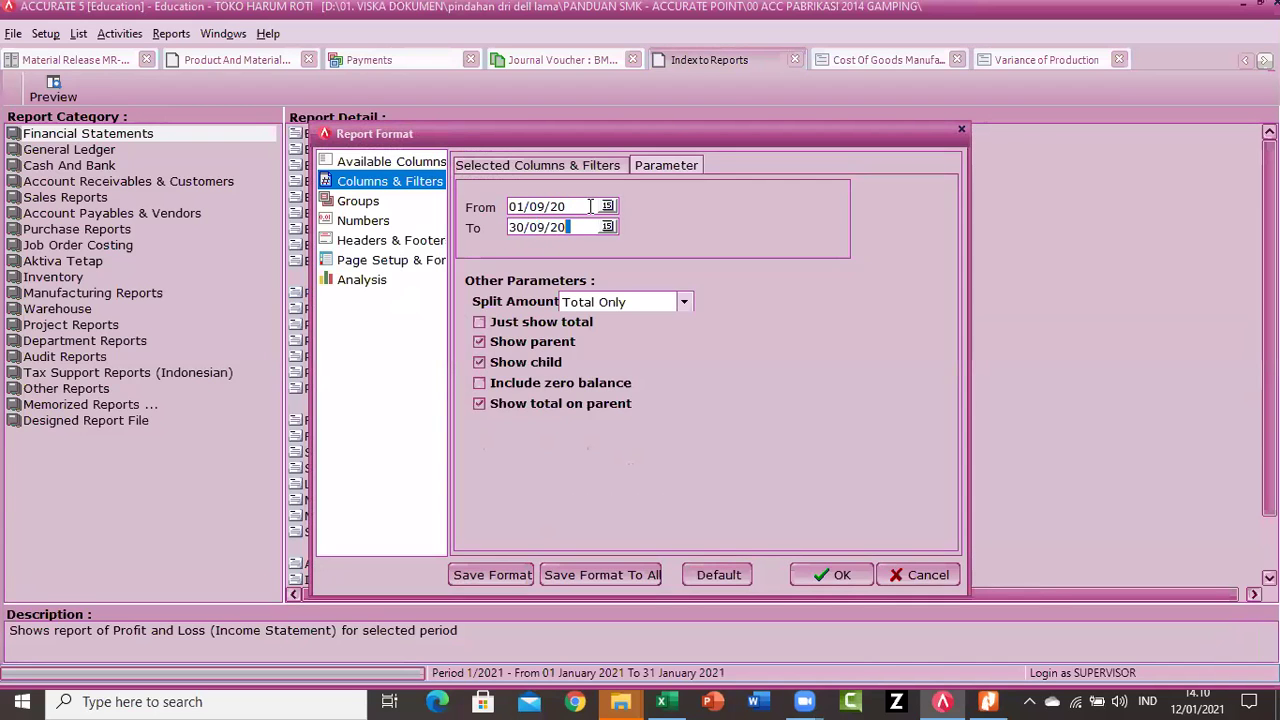
{"action": "type", "text": "20"}
{"action": "key", "text": "Return"}
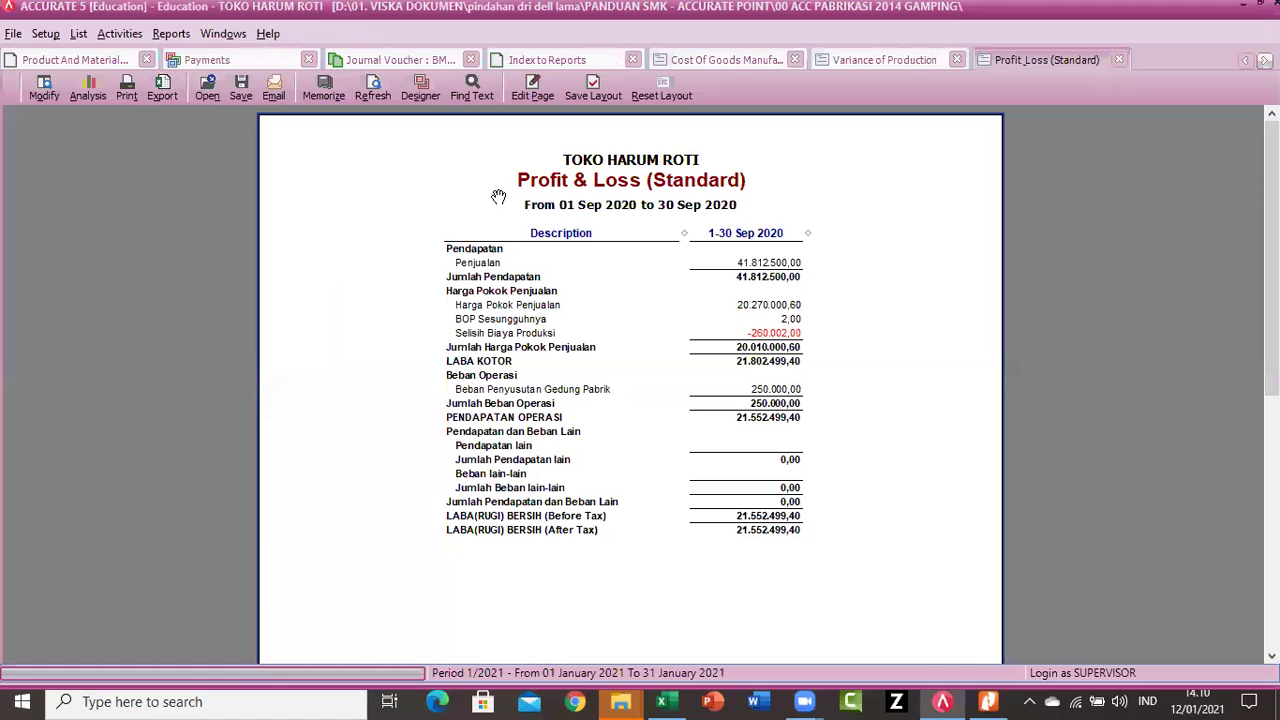
Examine the Profit & Loss (Standard) report at 150 %, from sales and cost of goods sold down to net profit after tax.
{"action": "right_click", "coordinate": [465, 194]}
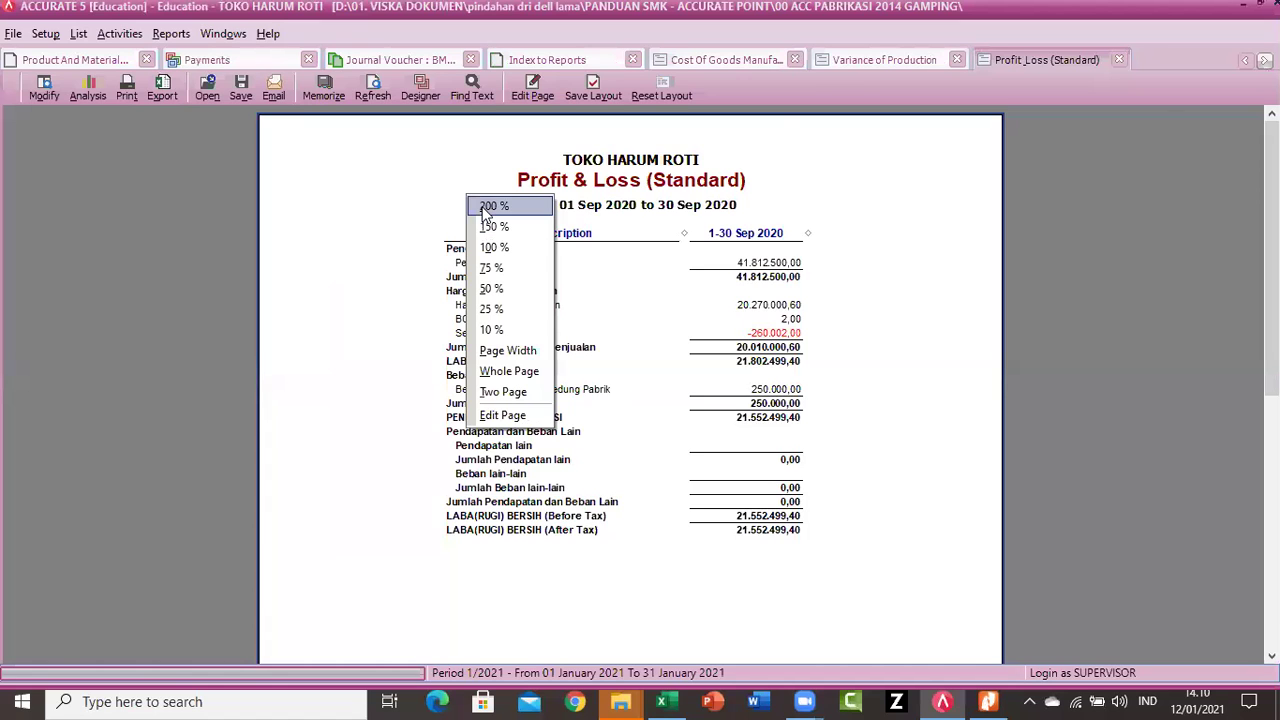
{"action": "left_click", "coordinate": [490, 206]}
{"action": "right_click", "coordinate": [489, 213]}
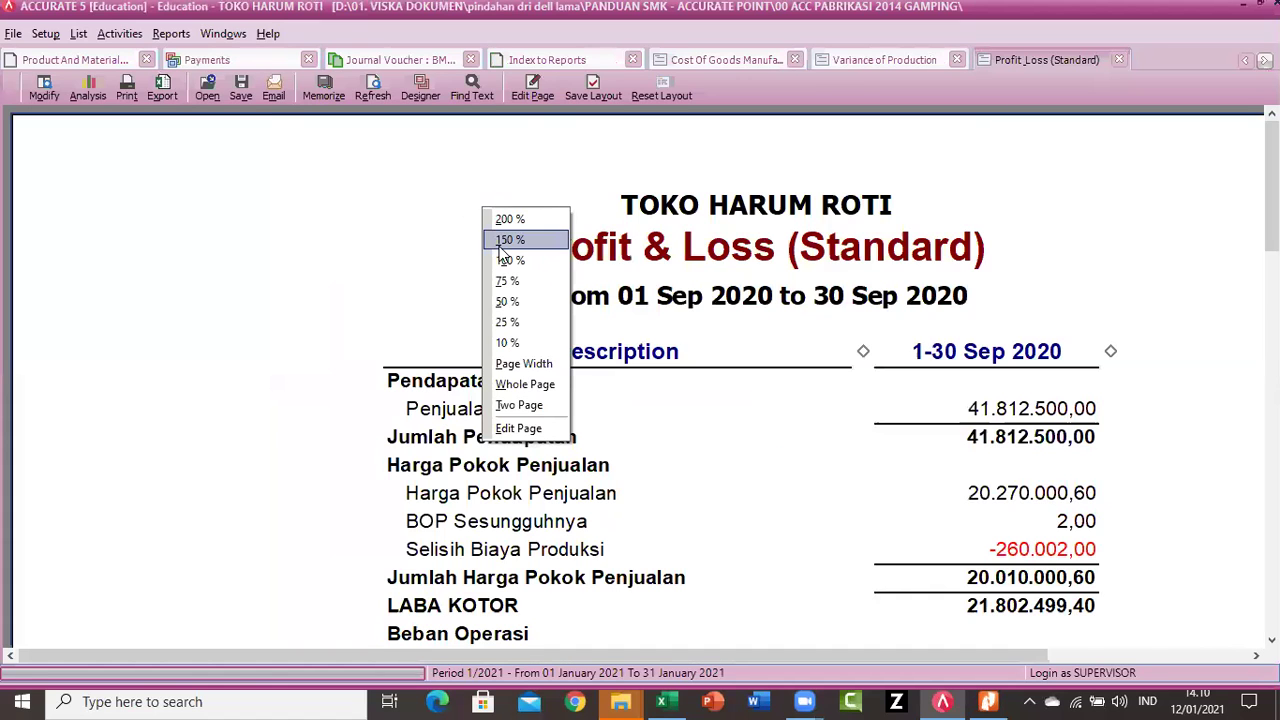
{"action": "left_click", "coordinate": [500, 244]}
{"action": "scroll", "coordinate": [505, 251], "scroll_direction": "down", "scroll_amount": 2}
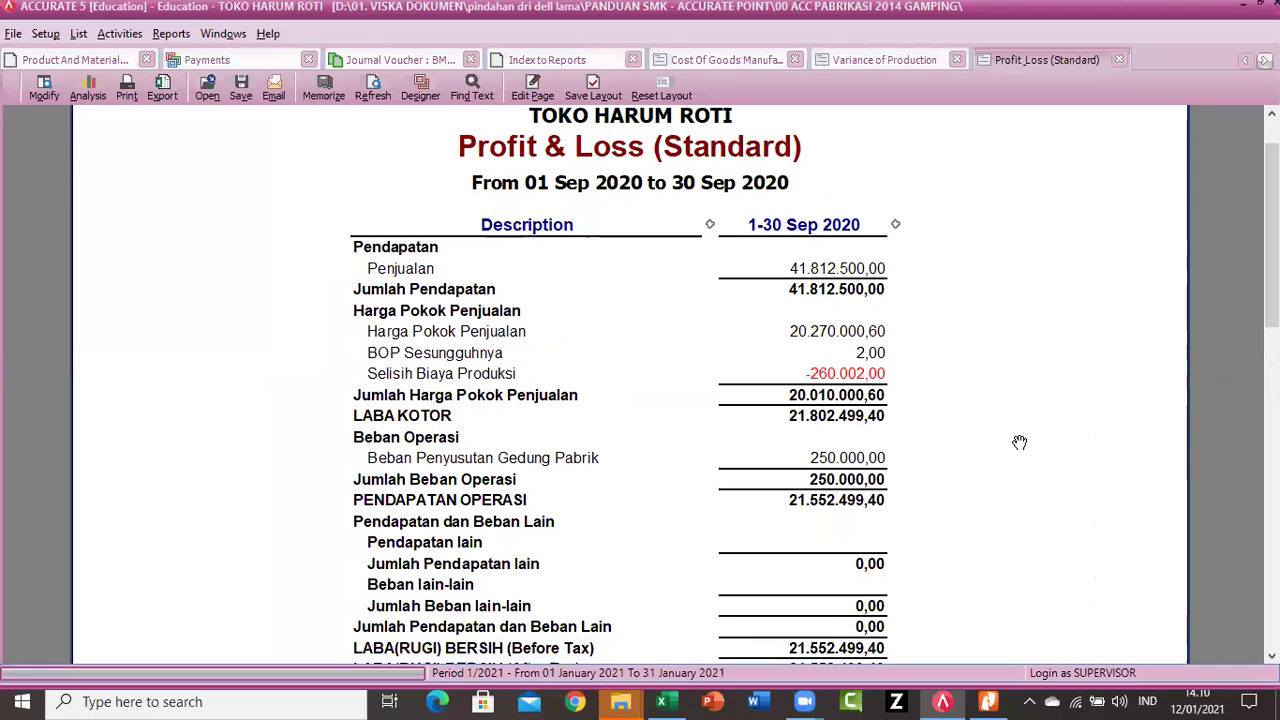
{"action": "scroll", "coordinate": [1019, 442], "scroll_direction": "down", "scroll_amount": 2}
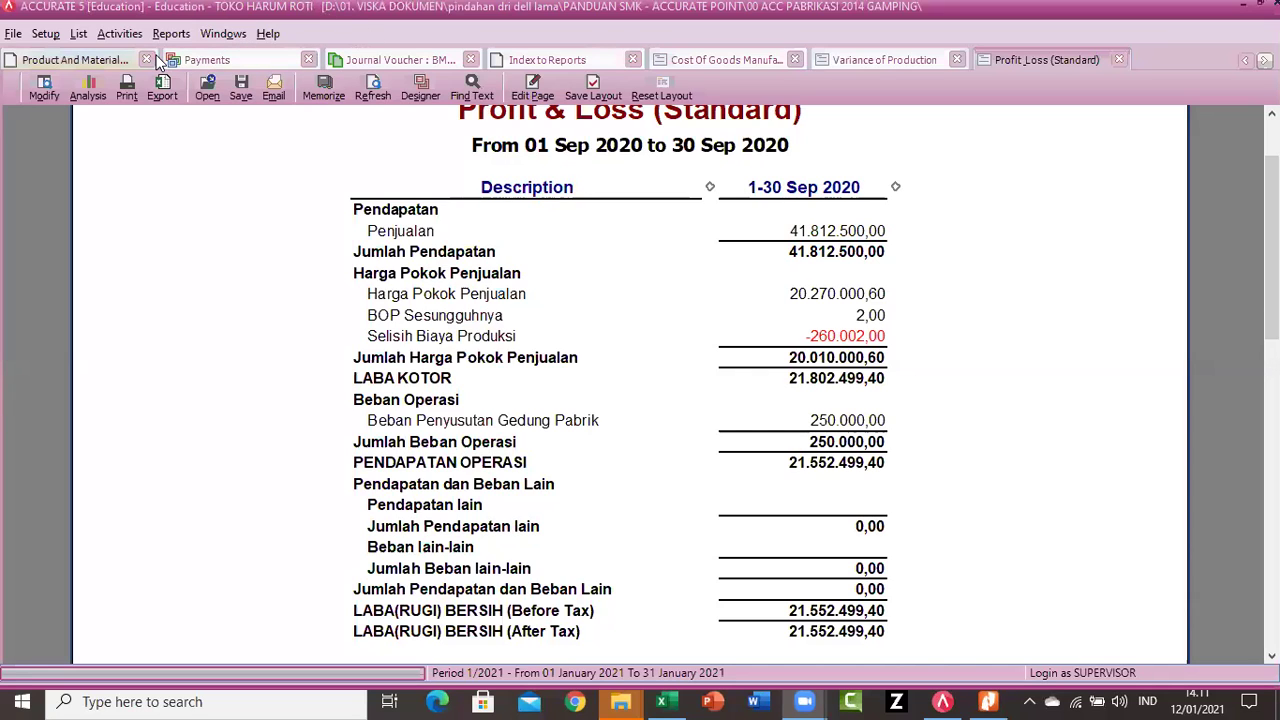
Show the General Ledger category in the report index.
{"action": "left_click", "coordinate": [576, 57]}
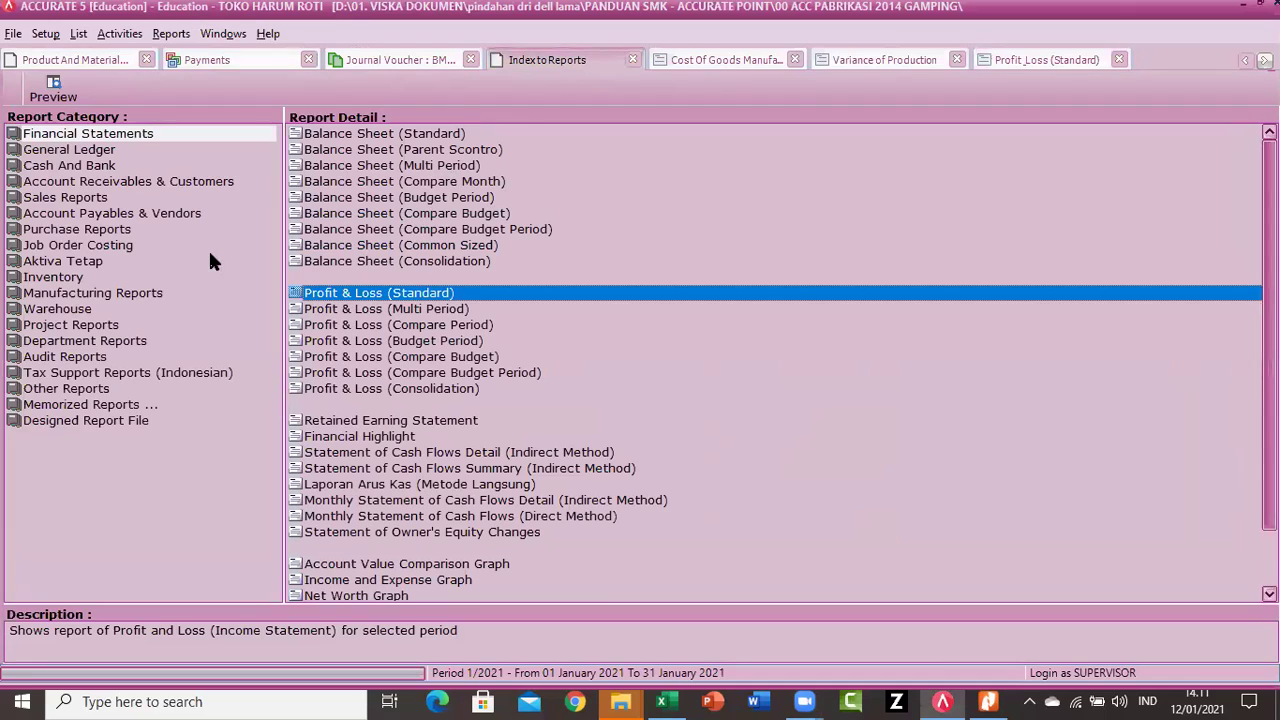
{"action": "left_click", "coordinate": [50, 155]}
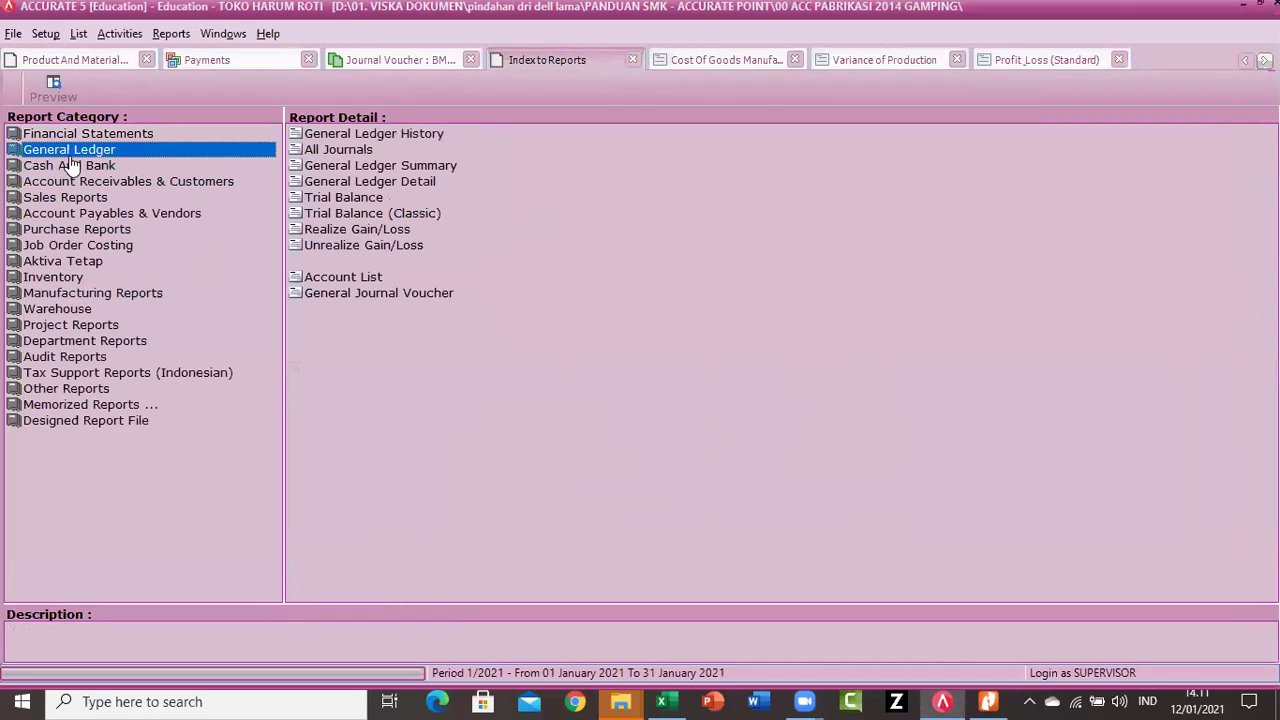